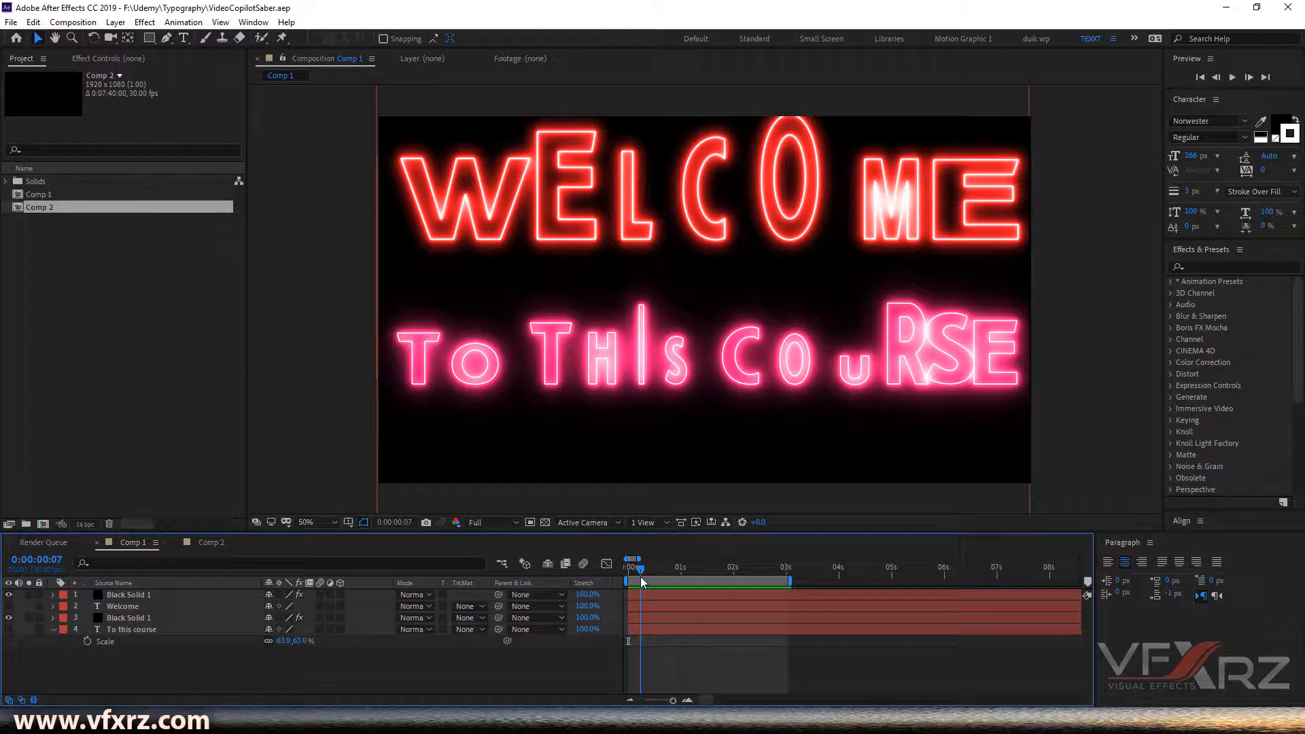
- Play back the finished glowing text animations in Comp 1 and Comp 2
mouse_move(640, 576)
mouse_down()
mouse_move(665, 581)
mouse_move(621, 590)
mouse_up()
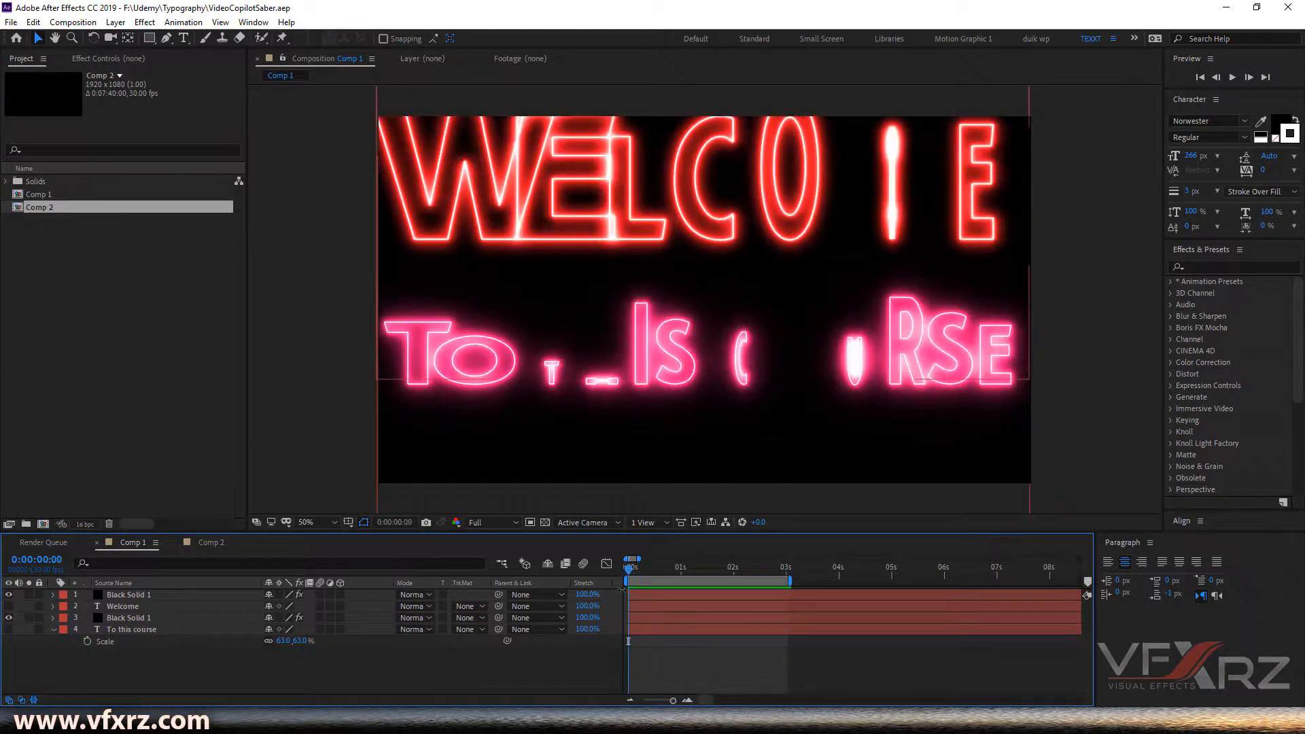
key(space)
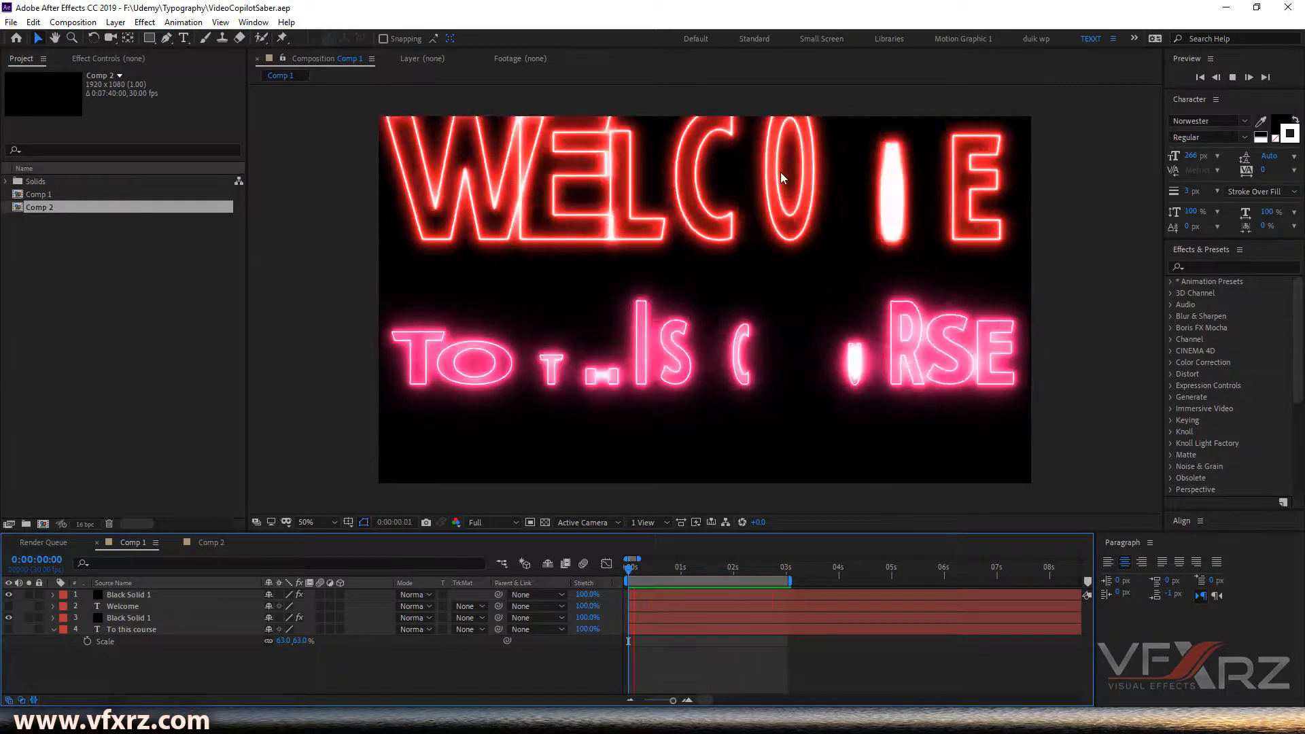
key(space)
click(701, 569)
click(206, 563)
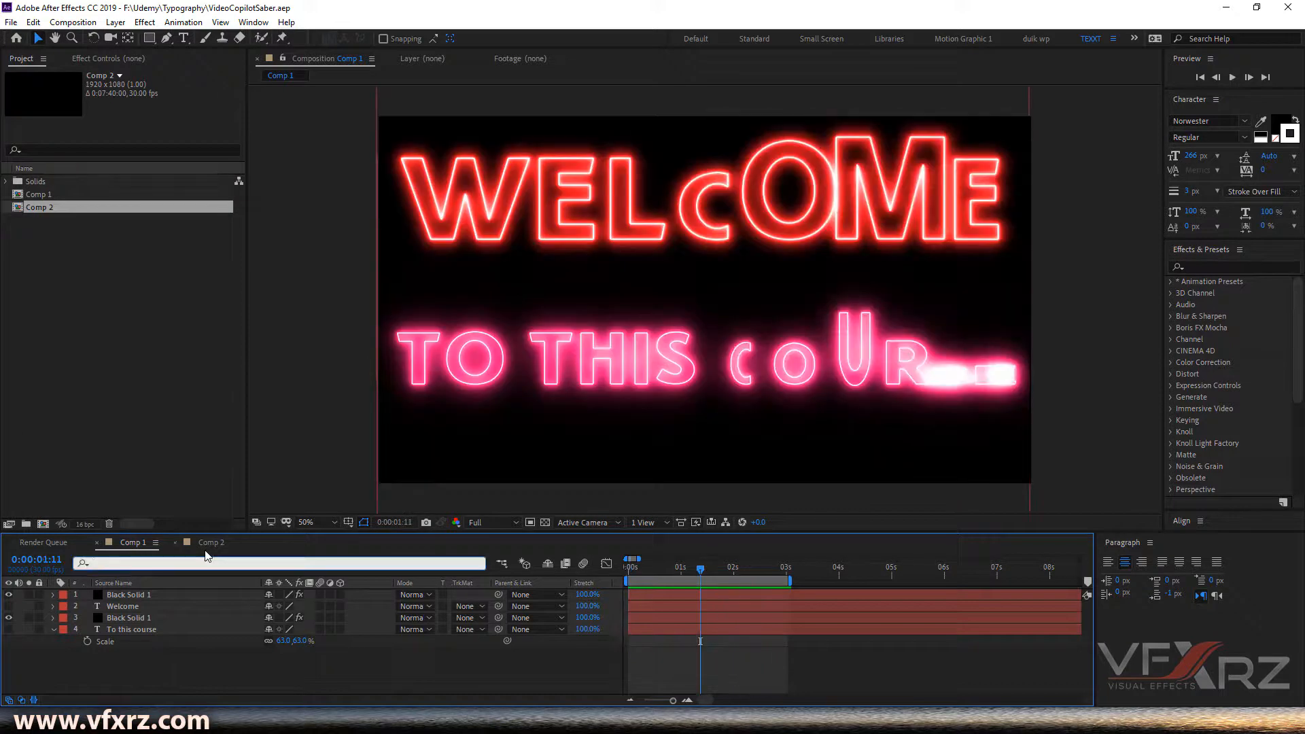
click(210, 542)
key(space)
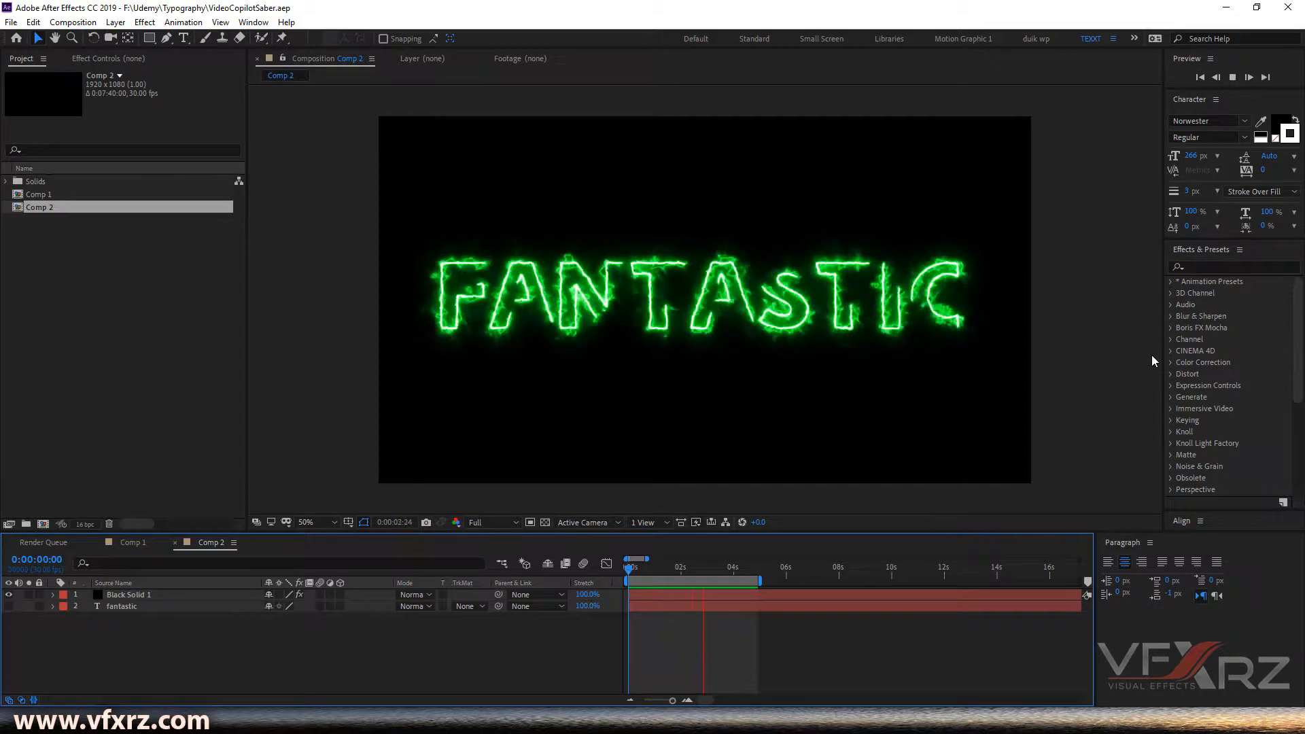
drag(673, 573, 64, 510)
- Create a new 1920 x 1080 composition at 25 fps and add a full-frame black solid to it
click(53, 524)
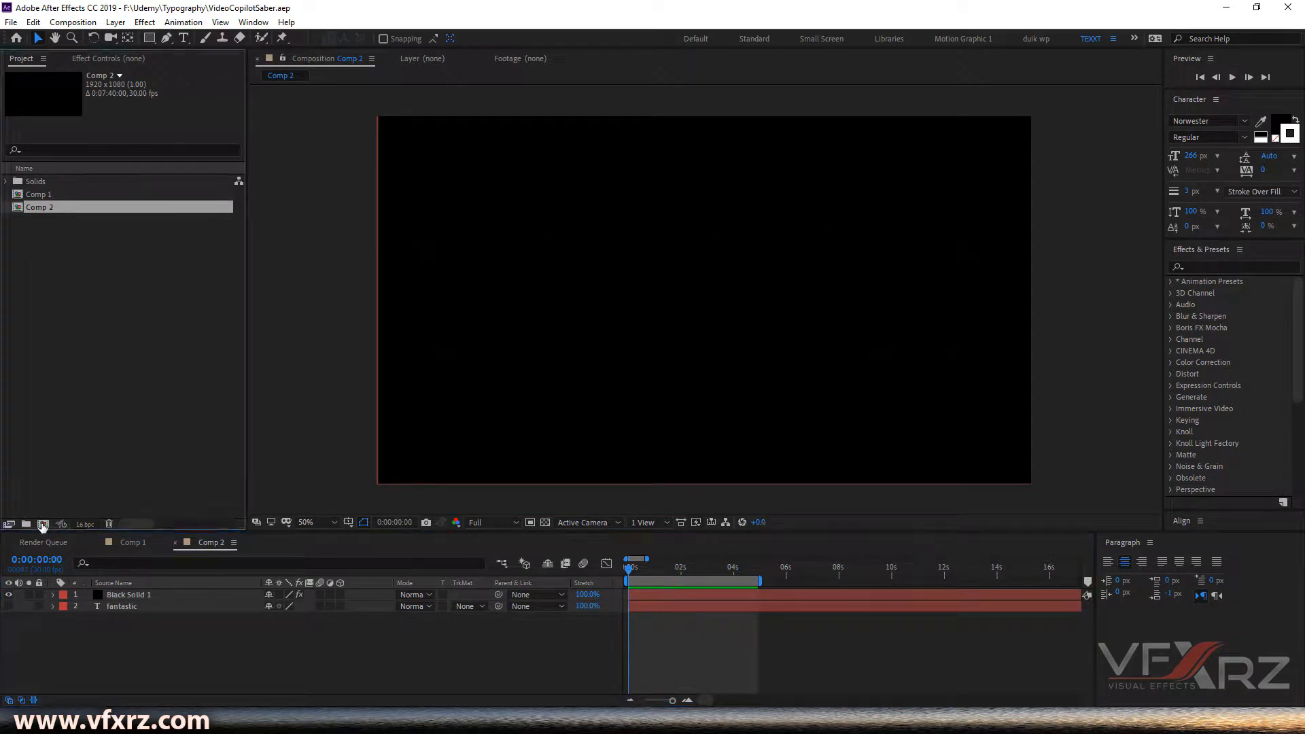
click(760, 453)
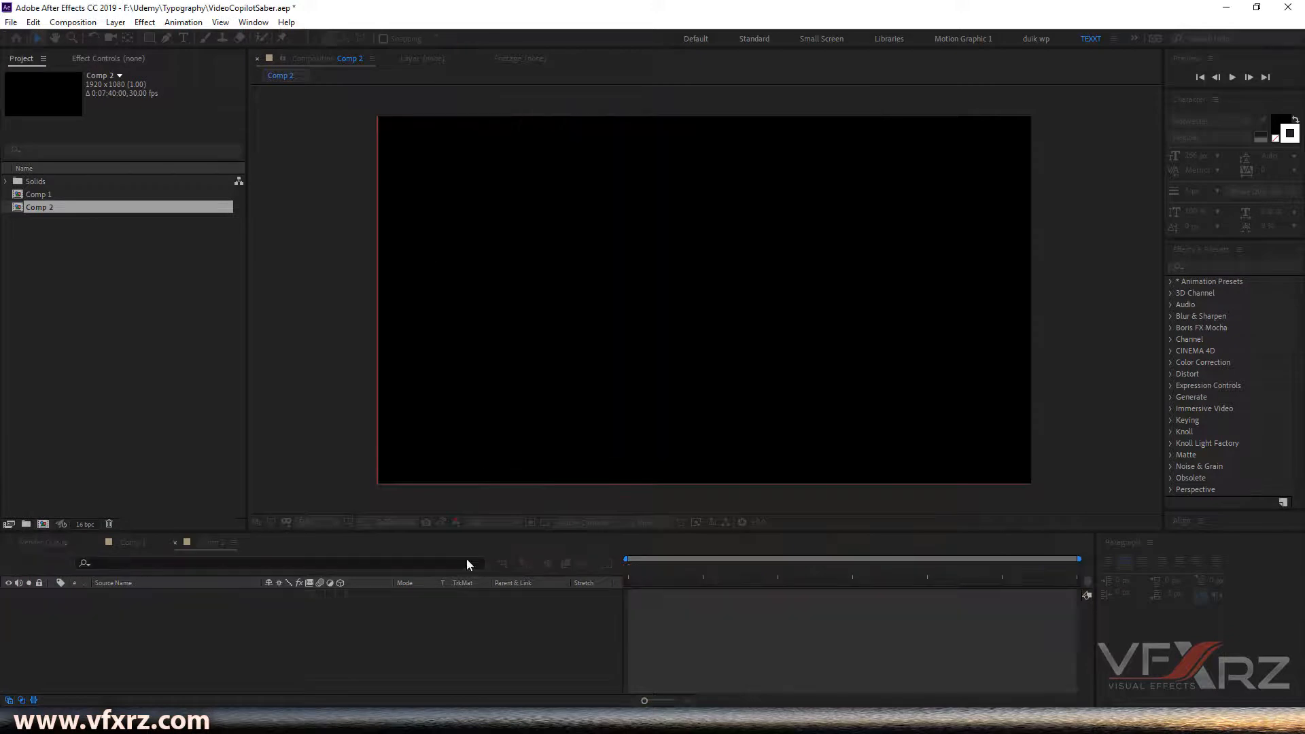
click(114, 23)
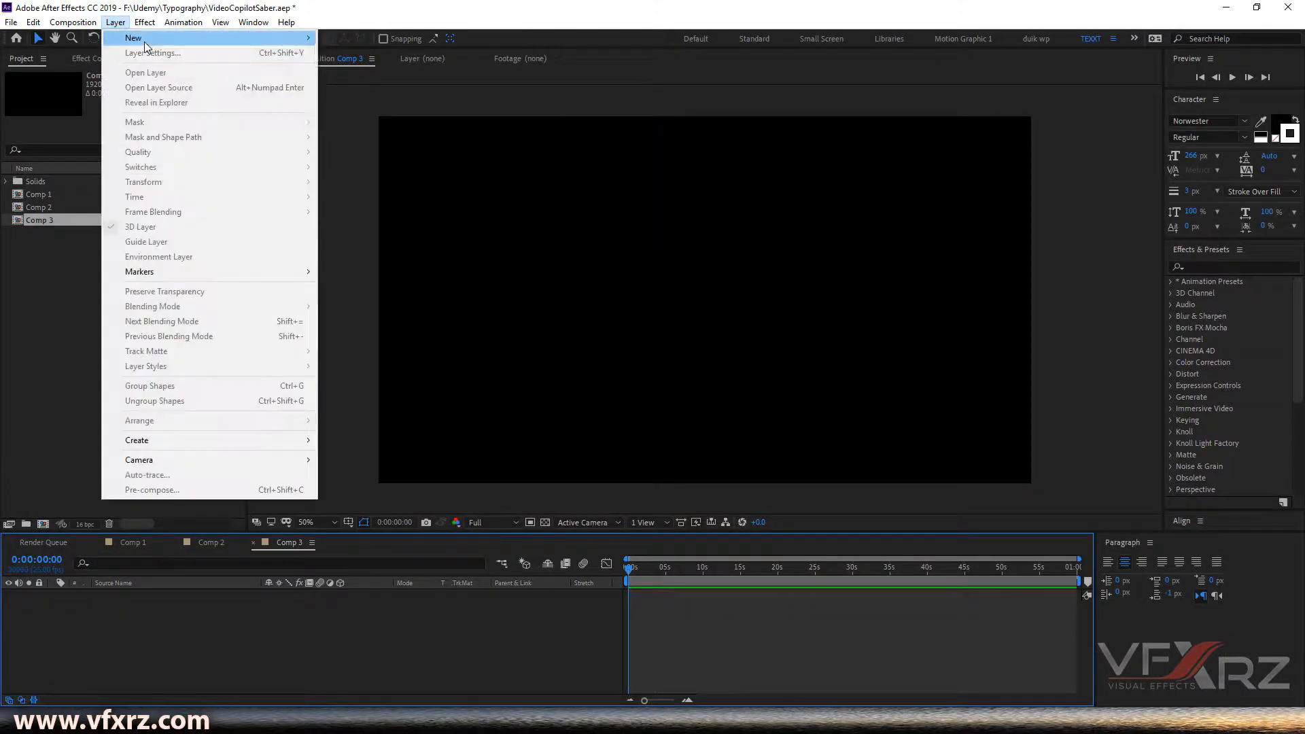
mouse_move(272, 38)
click(394, 55)
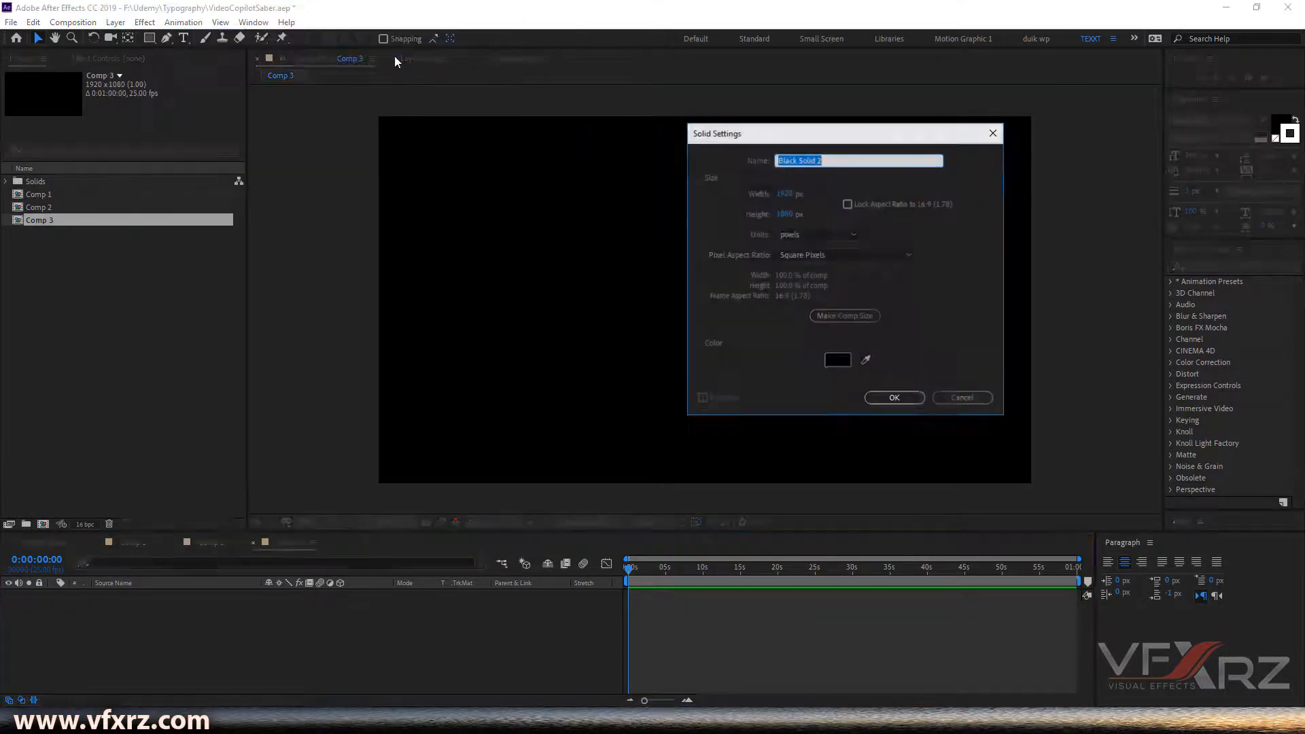
click(894, 399)
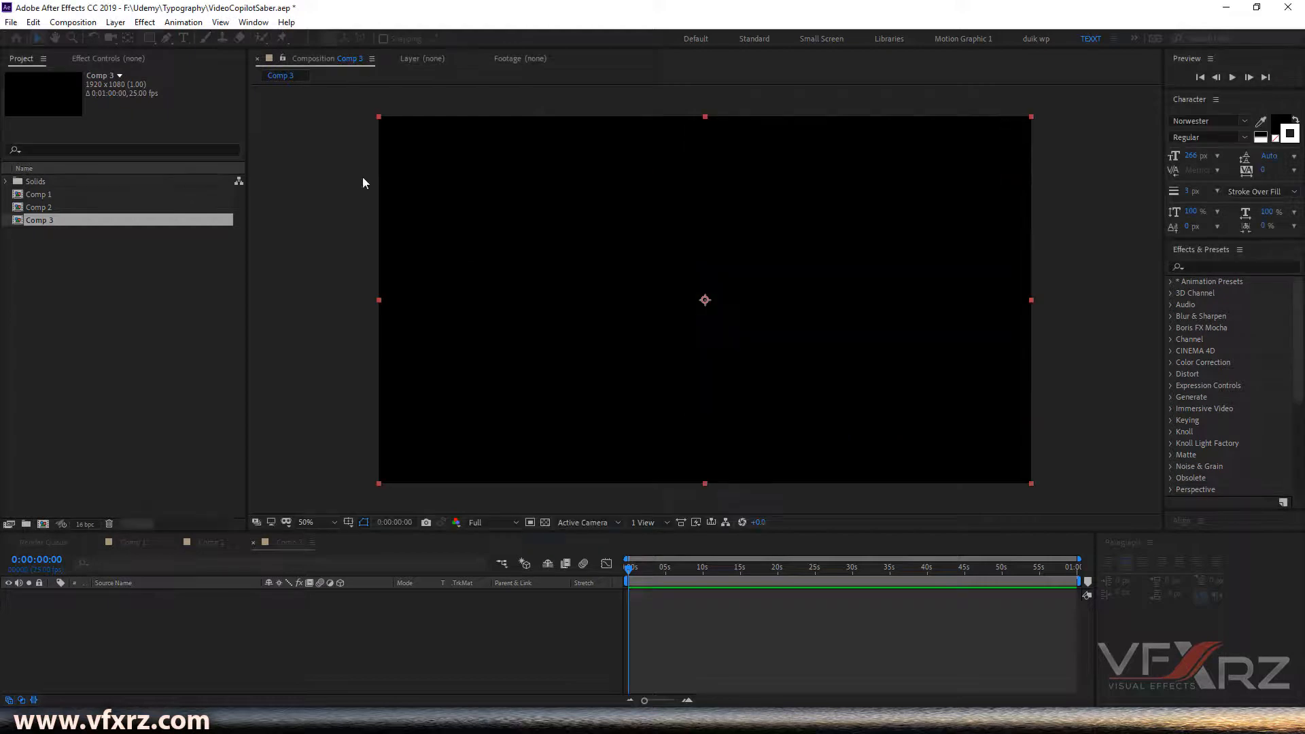
- Apply the Video Copilot Saber effect to the black solid
click(145, 23)
mouse_move(259, 562)
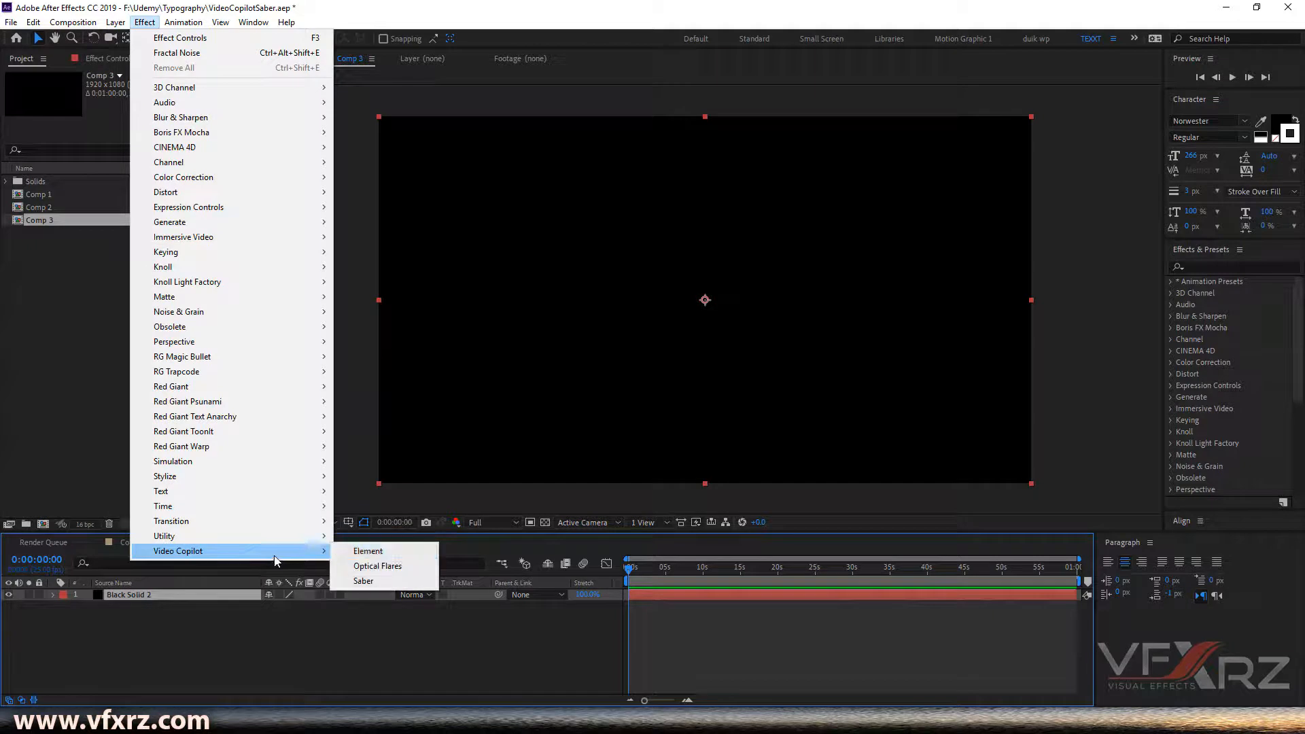
click(358, 581)
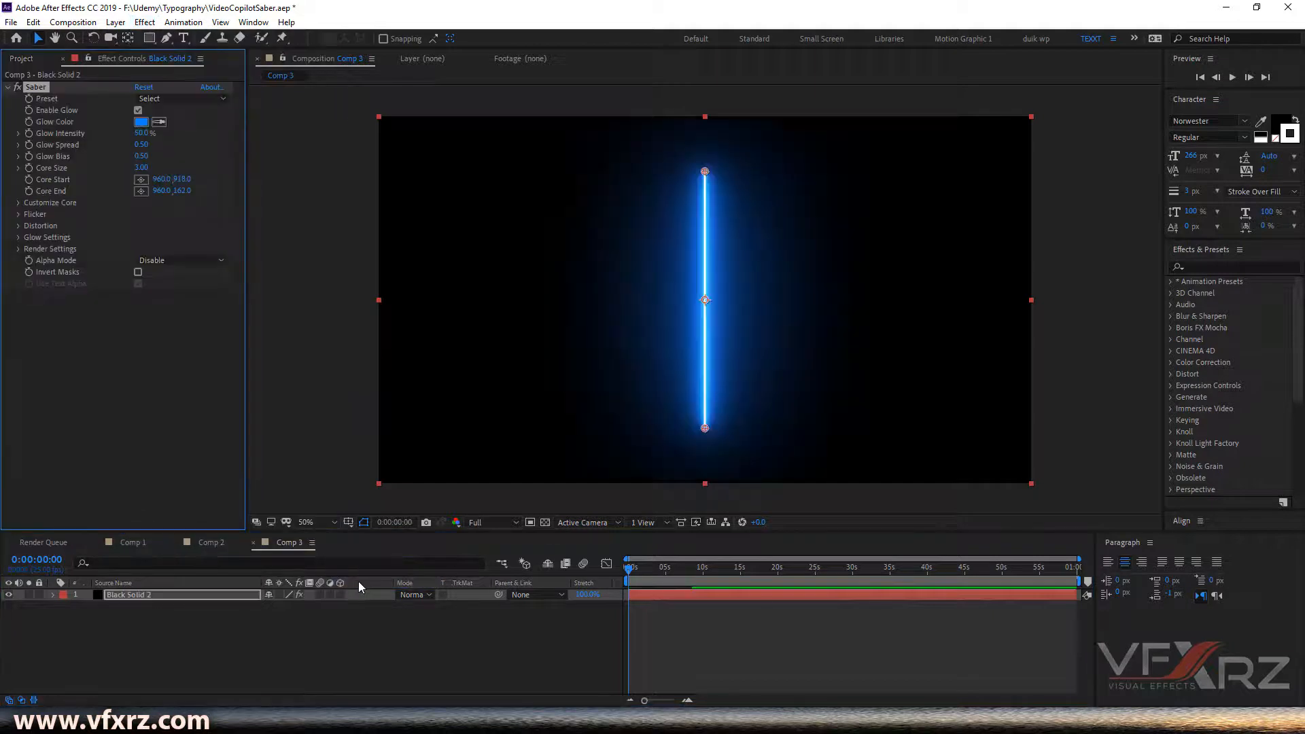
click(137, 635)
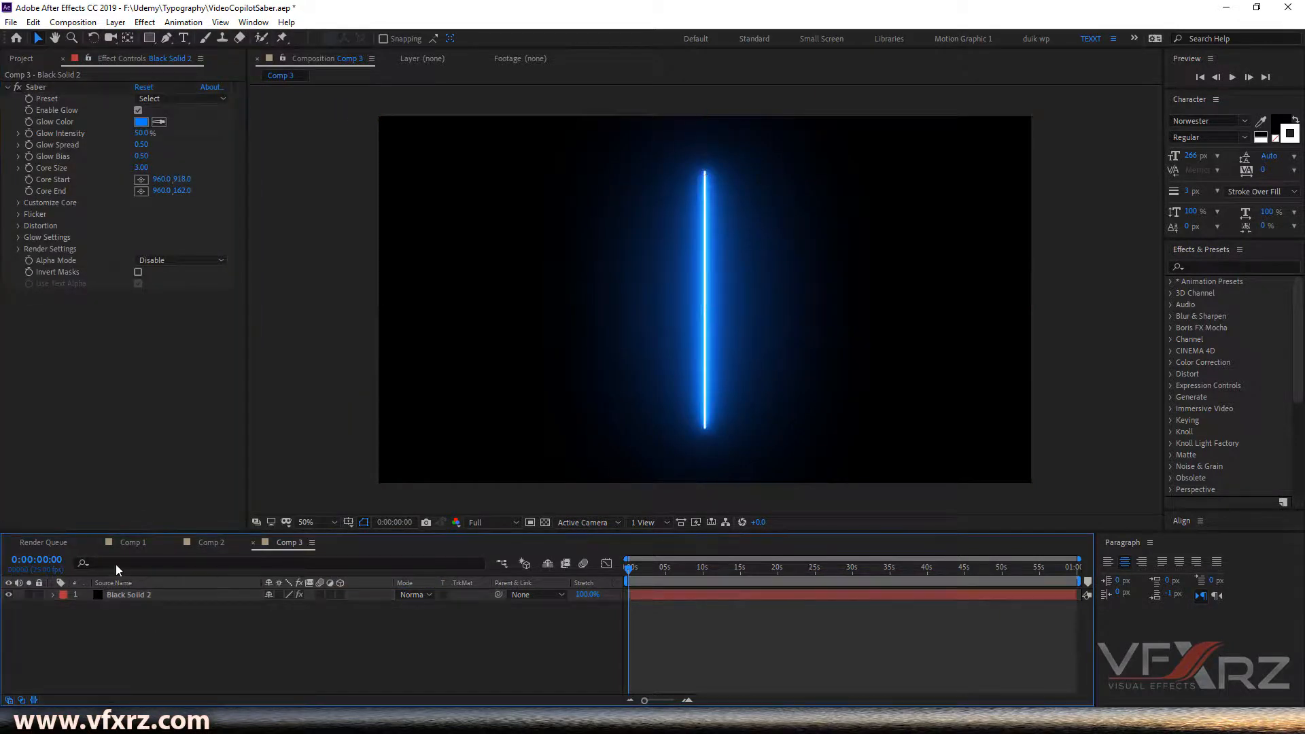
- Add a text layer reading "Welcome" and move it down so it sits around the middle of the frame
click(116, 23)
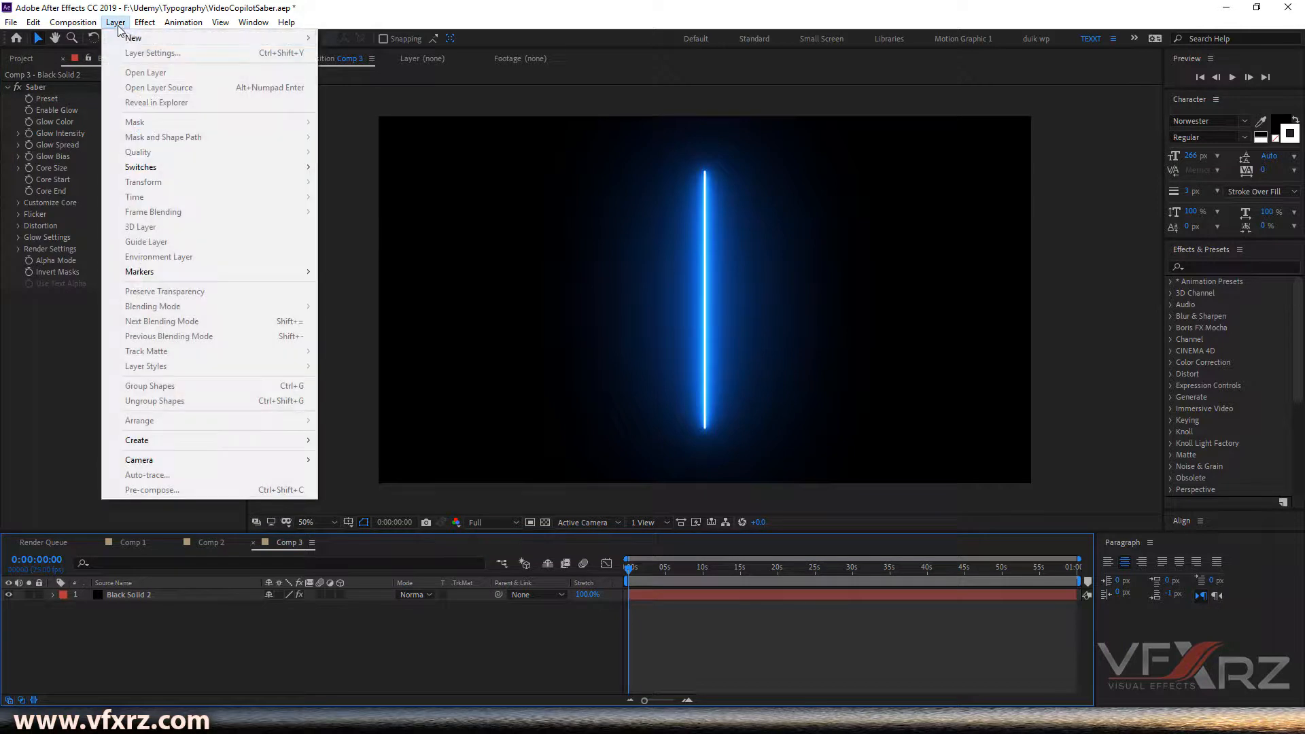
mouse_move(146, 41)
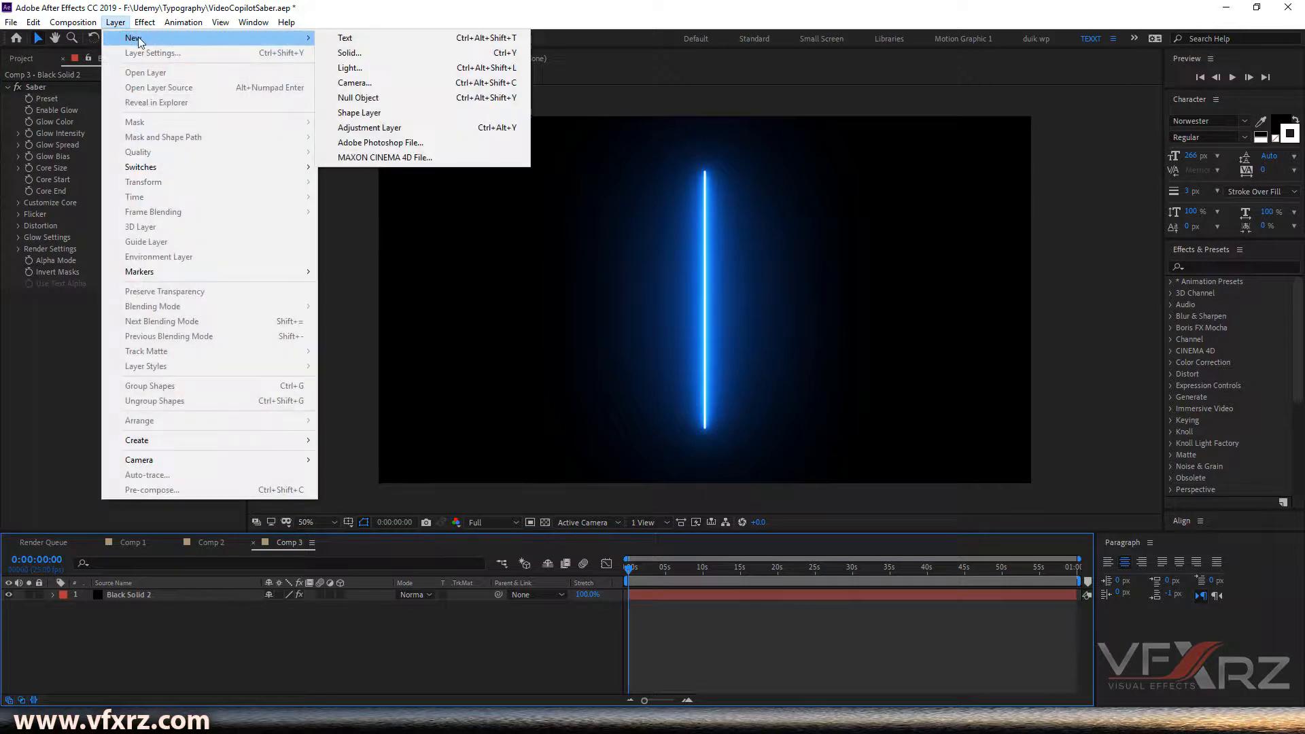
click(364, 40)
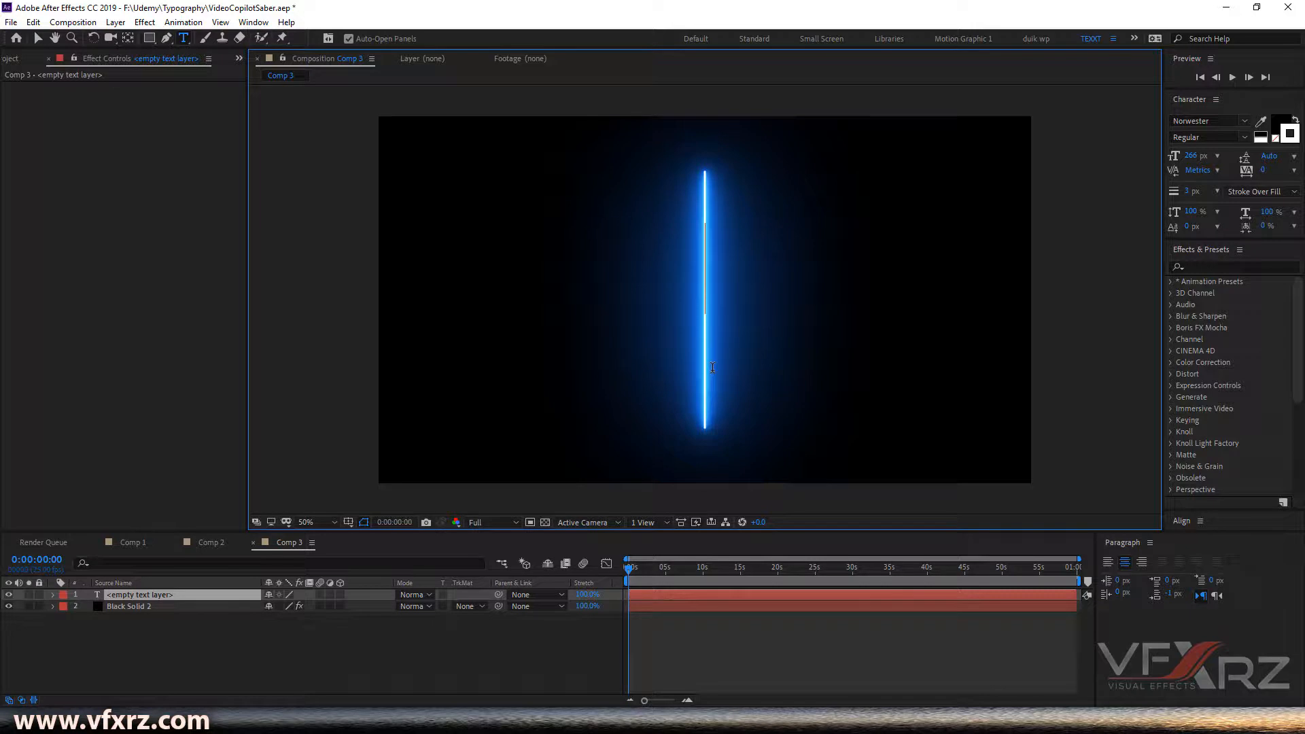
text(Welcome)
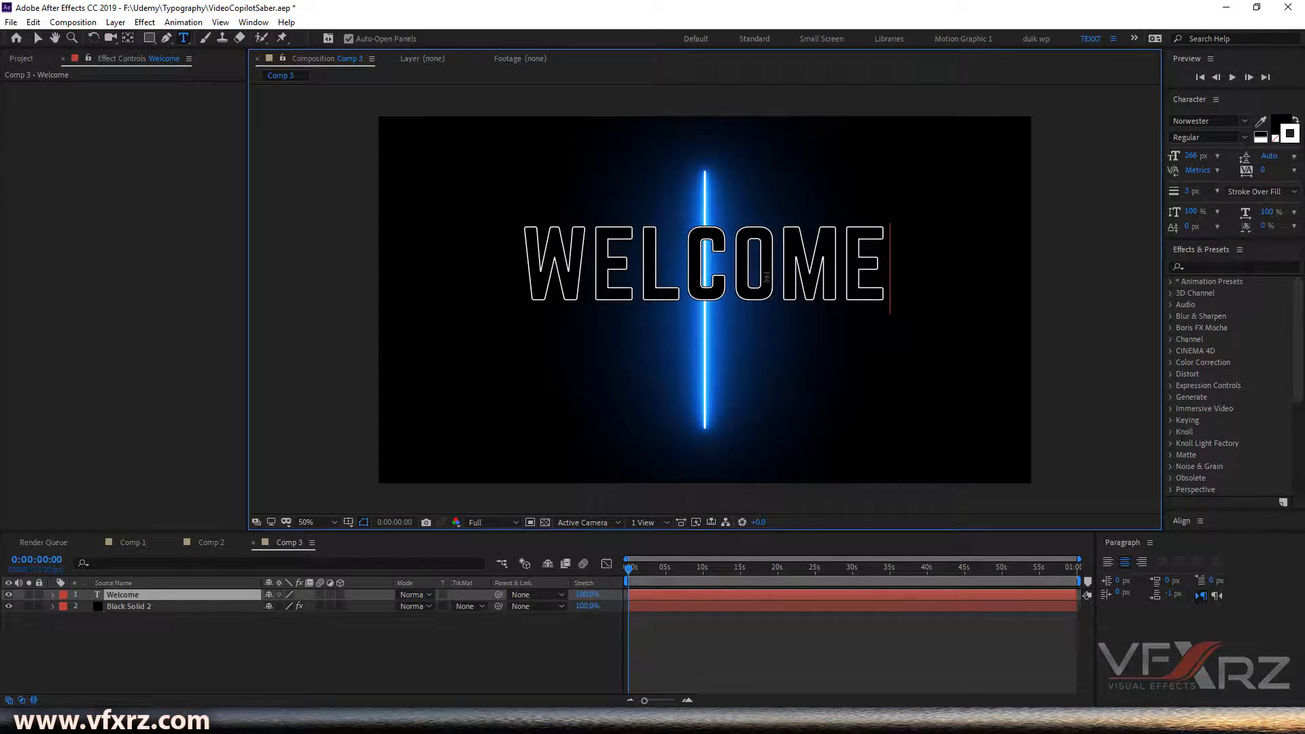
click(38, 38)
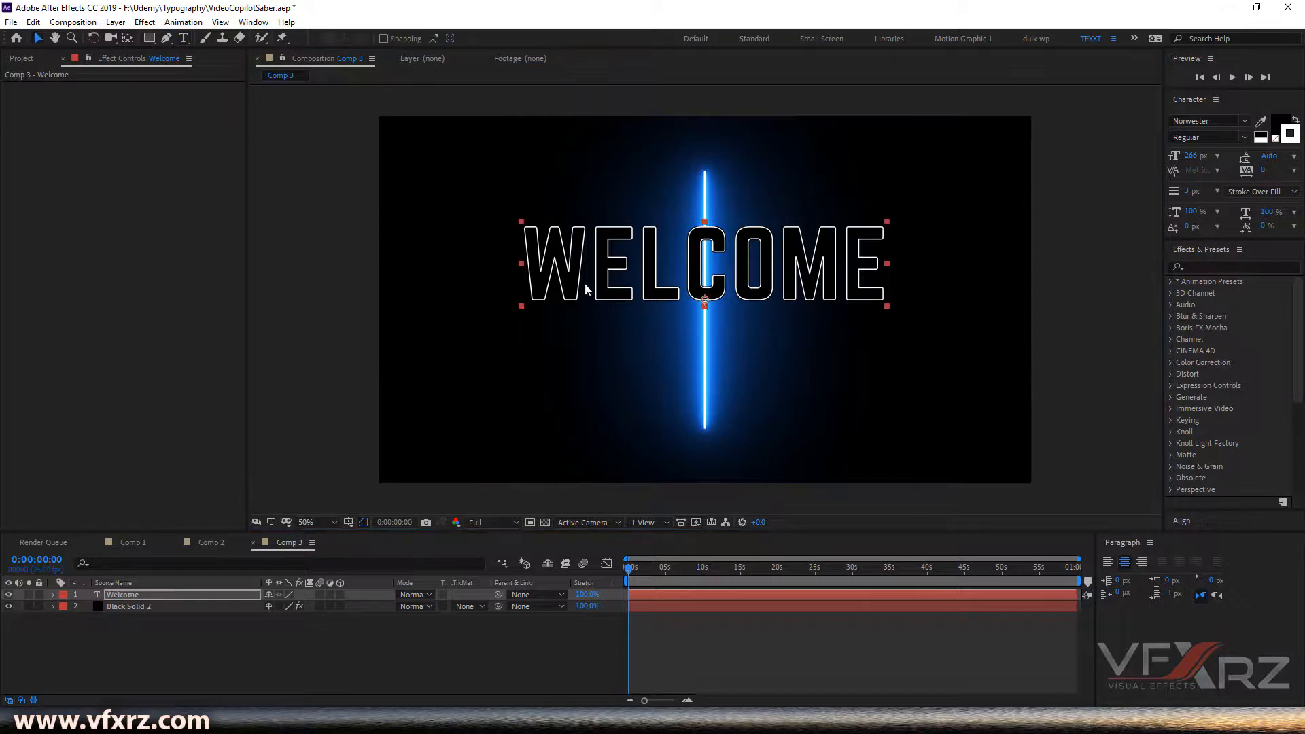
drag(612, 277, 611, 316)
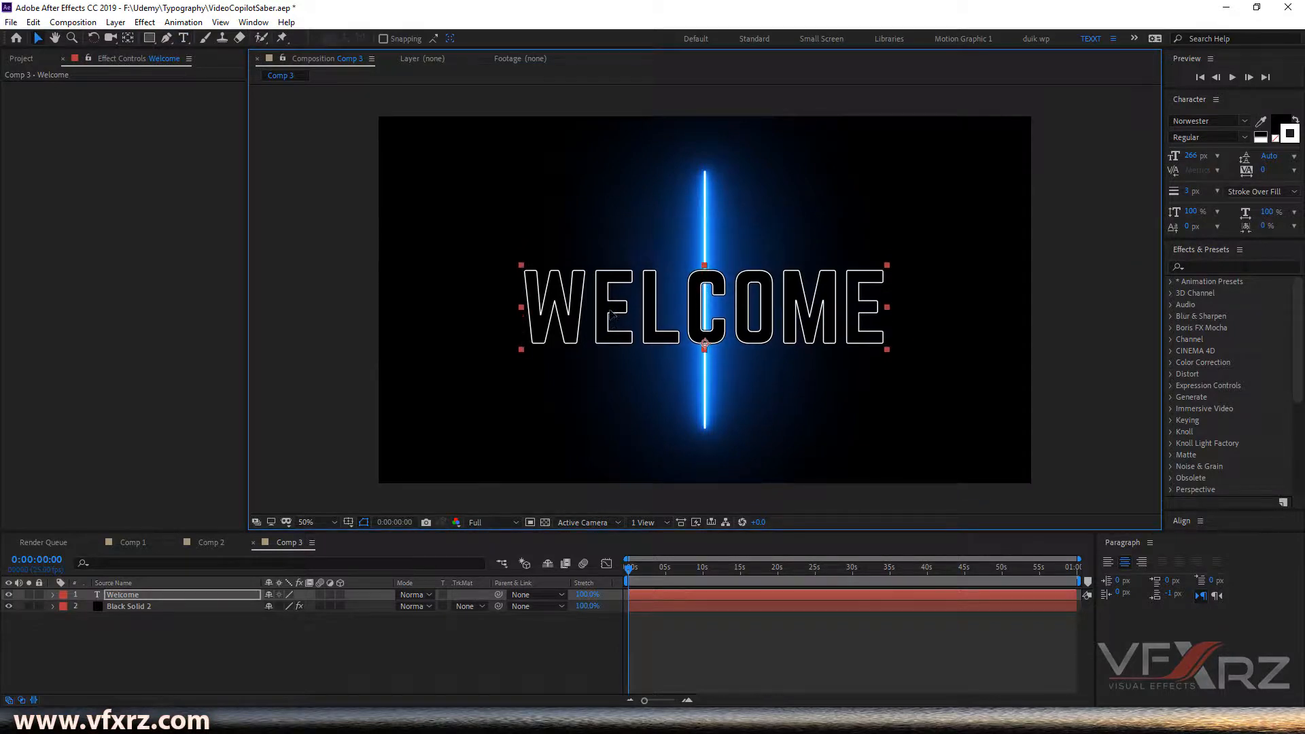
- Hide the Welcome text layer and set the solid's Saber core type to Text Layer, using Welcome as its text source
click(109, 599)
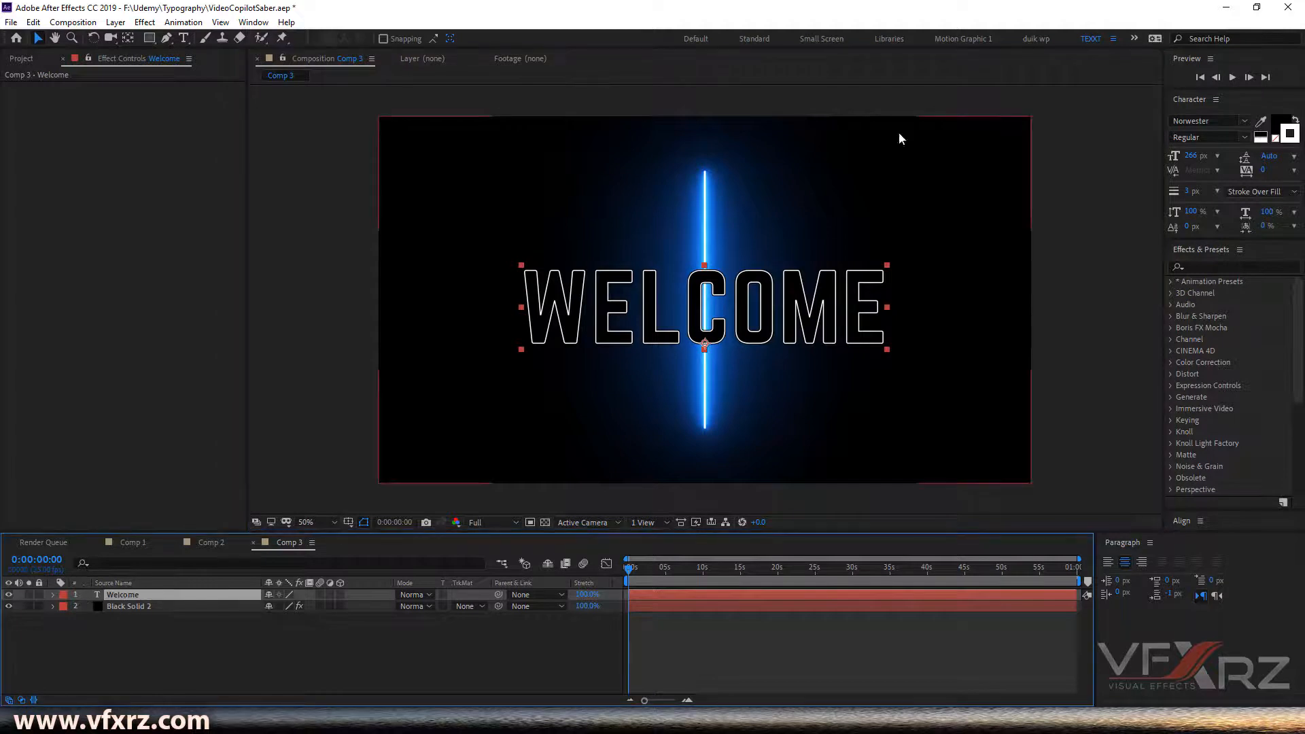
click(9, 594)
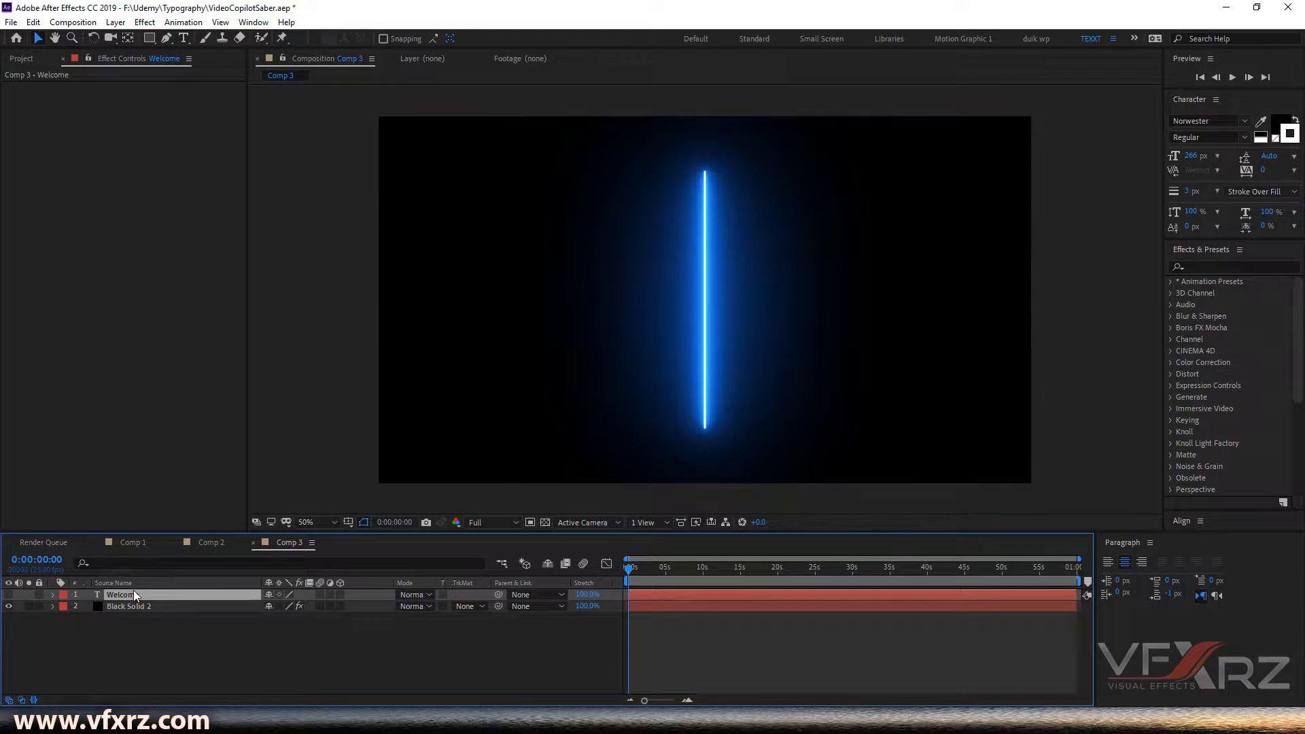
click(122, 605)
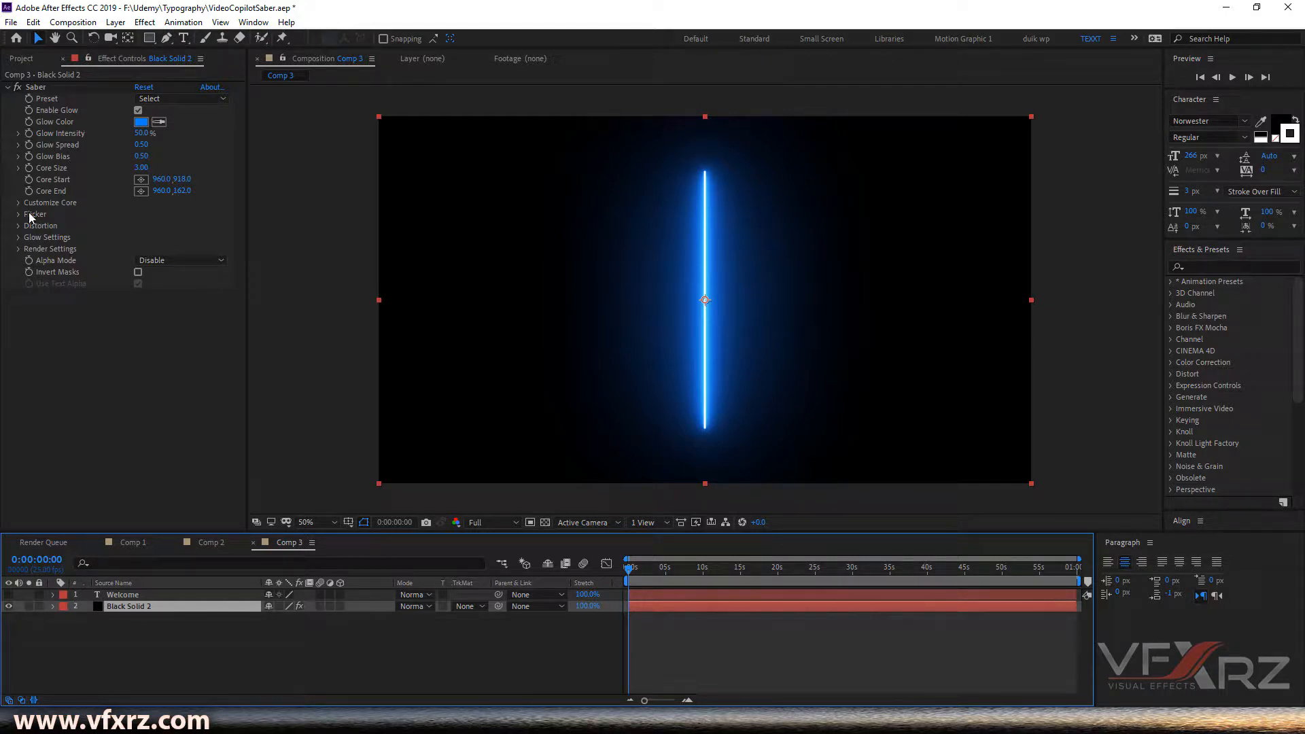
click(76, 235)
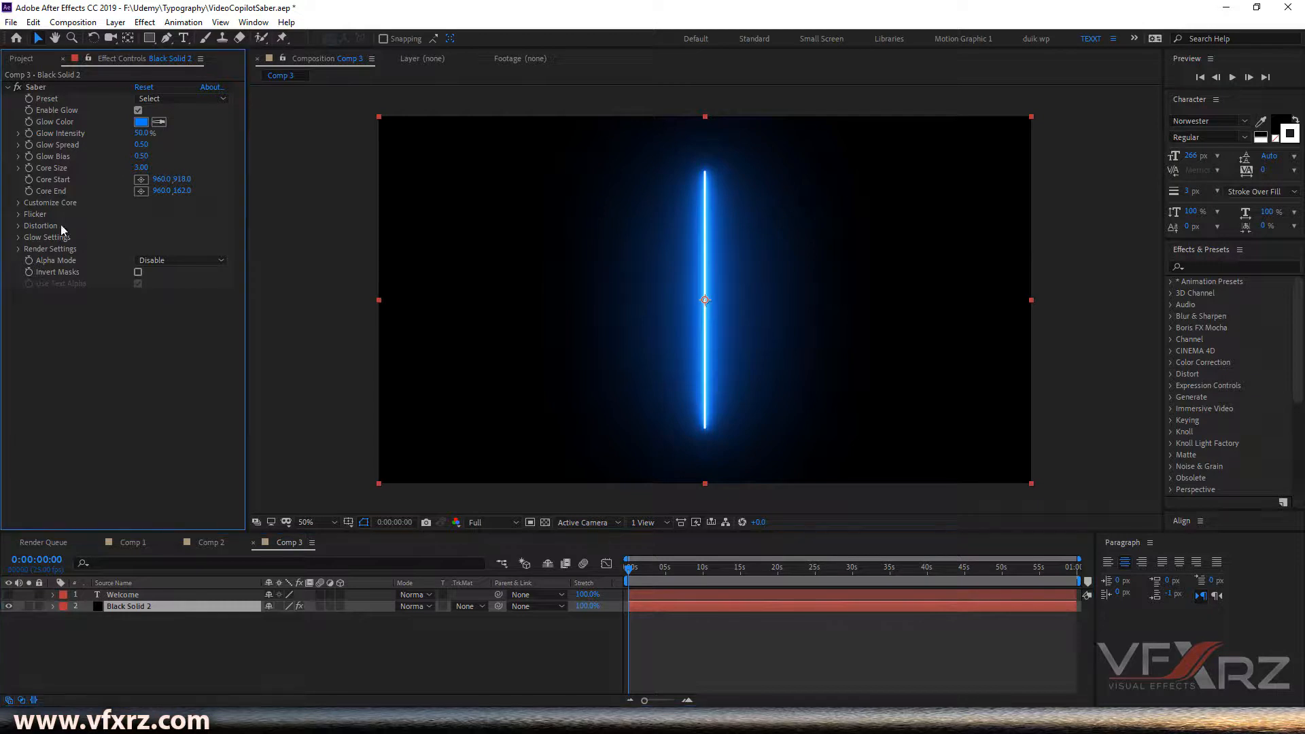
click(18, 203)
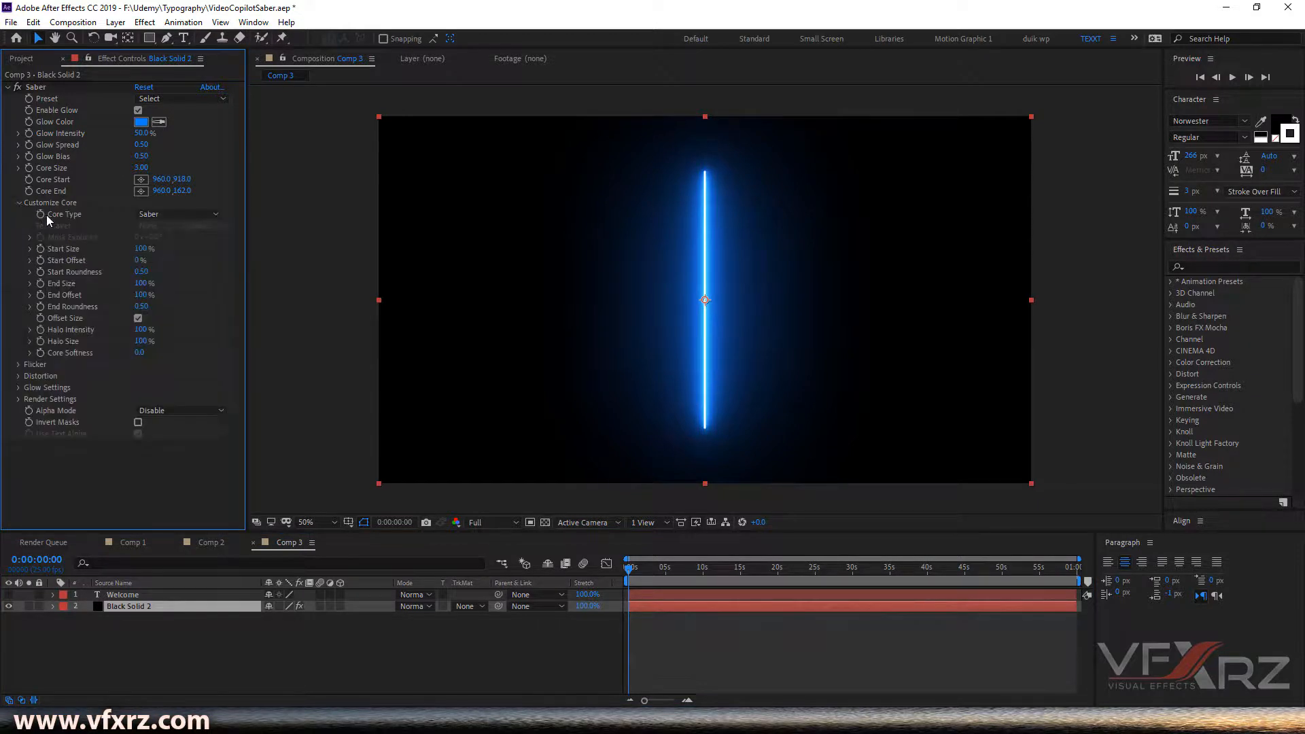
click(144, 216)
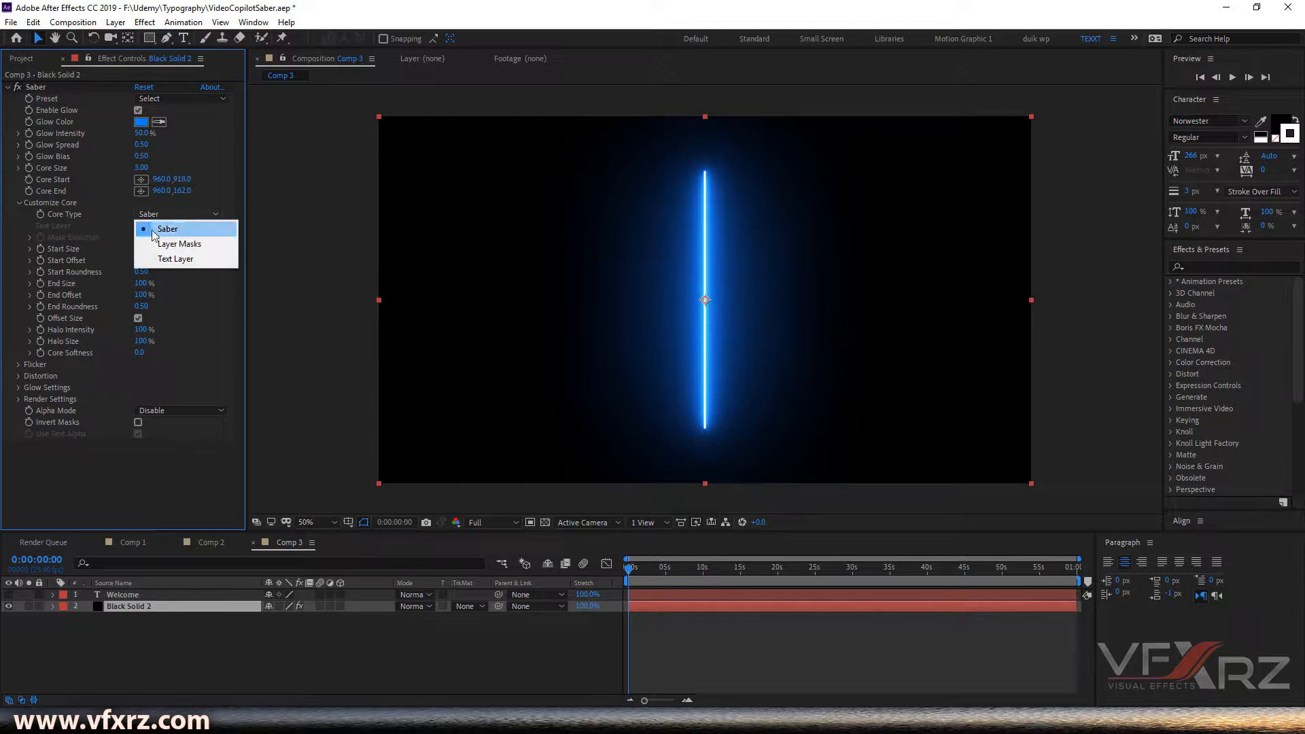
click(168, 260)
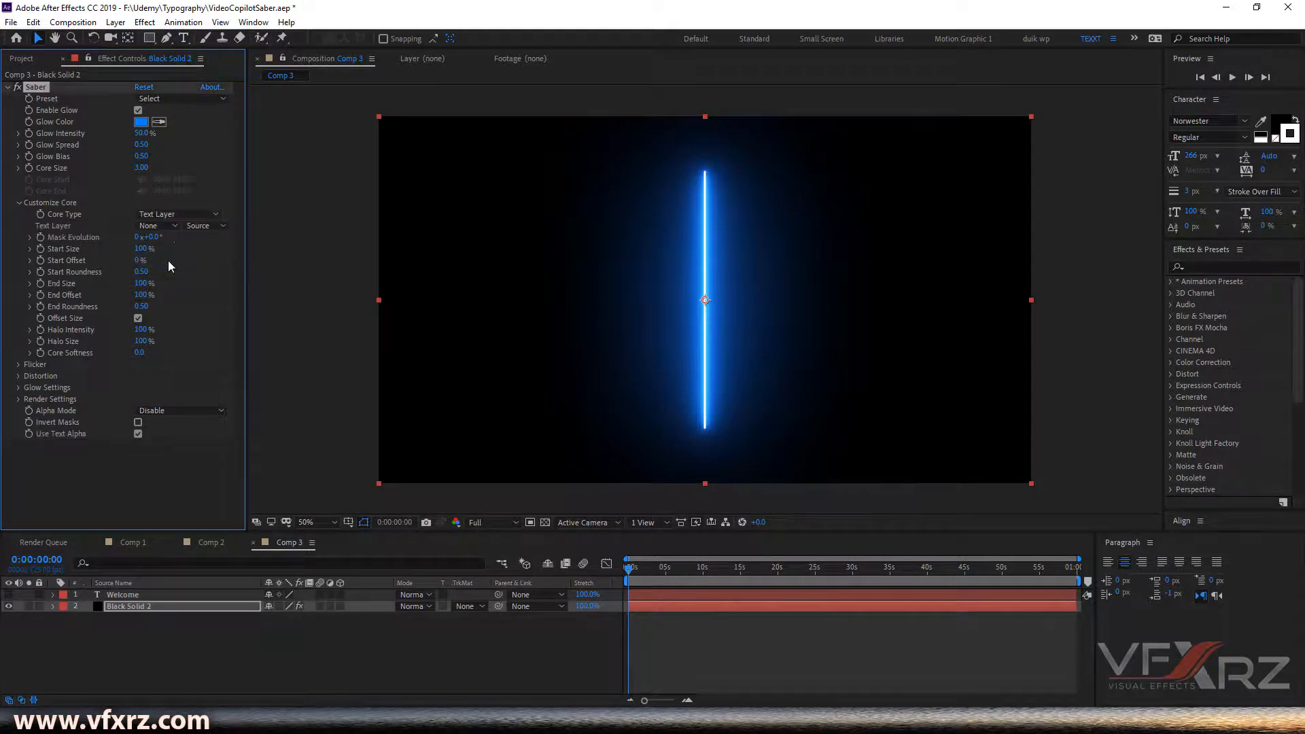
click(143, 225)
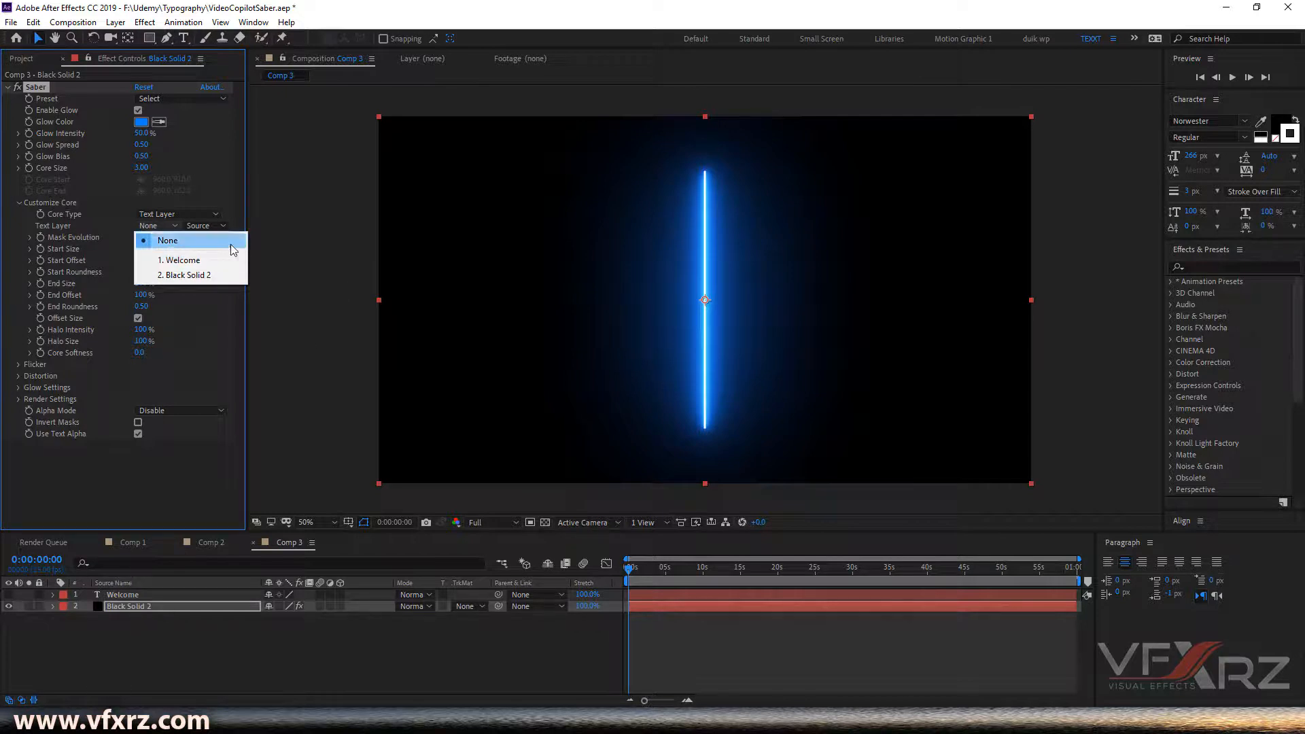
click(214, 261)
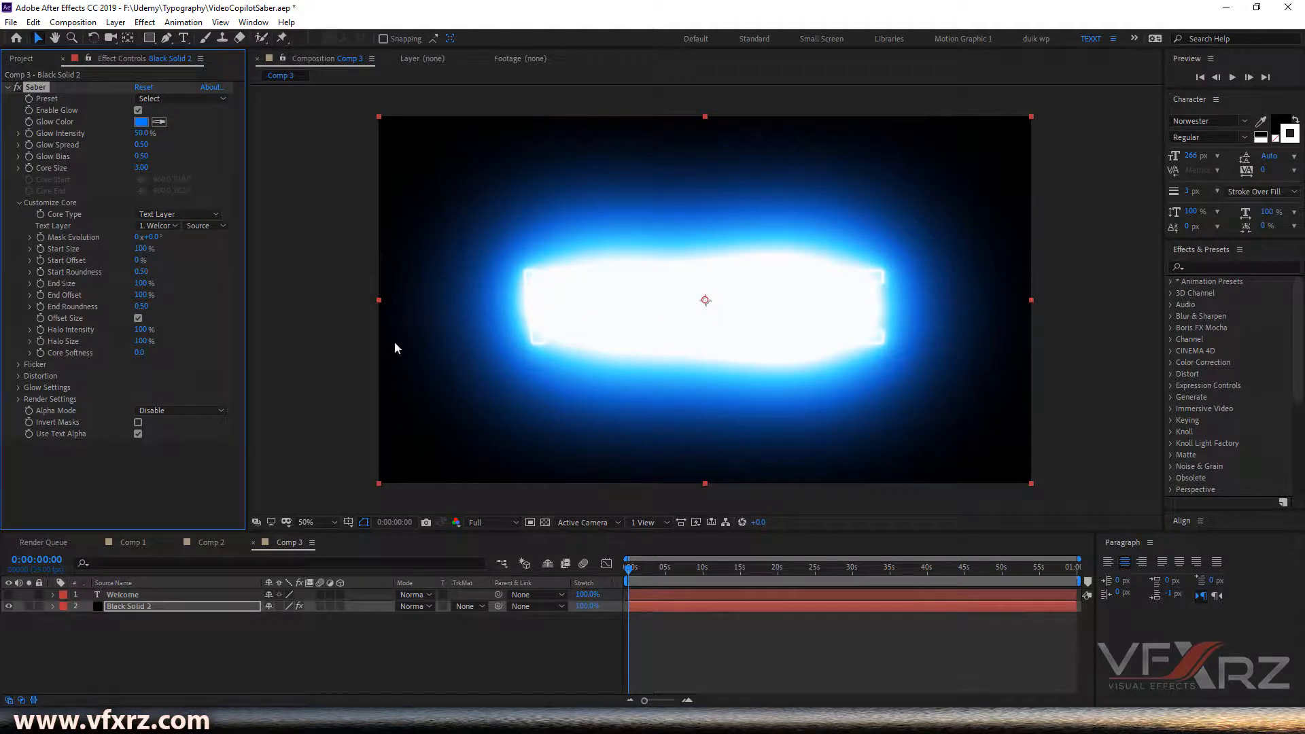
click(167, 657)
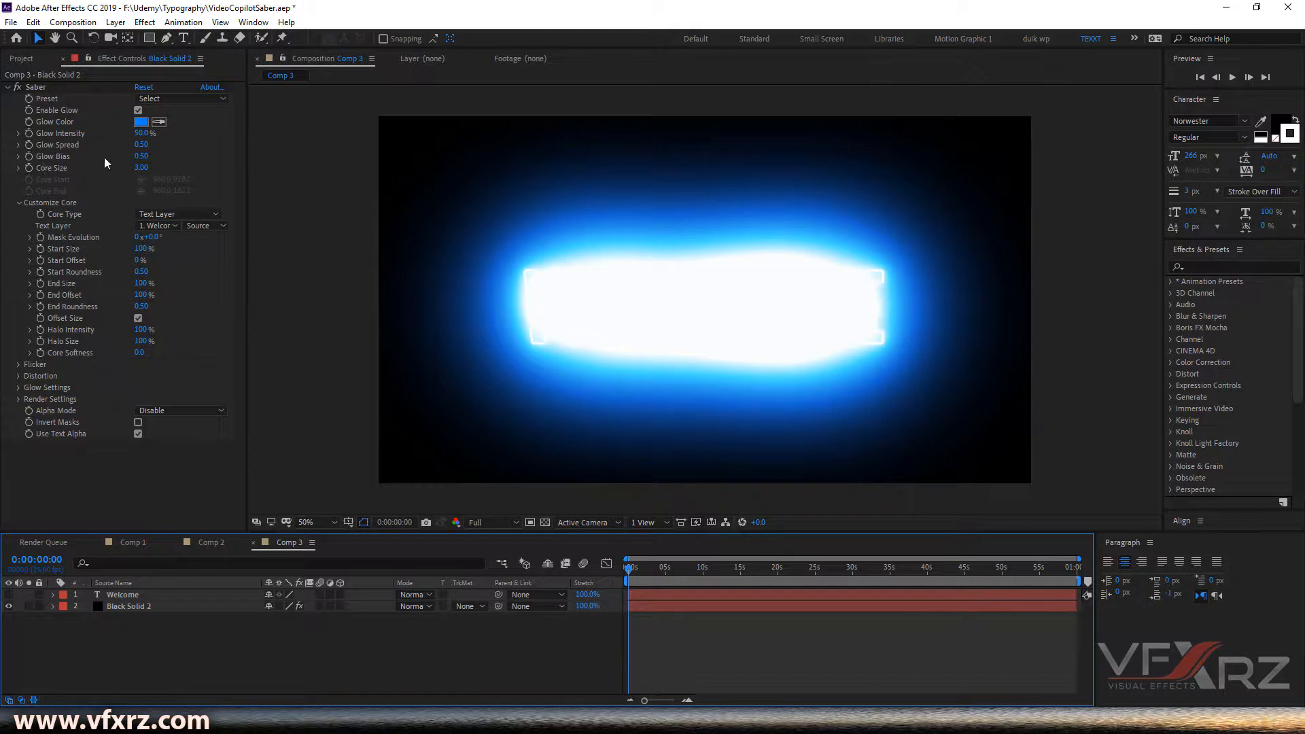
- Reduce the Saber glow to 32% intensity, 0.11 bias and 0.30 spread, and set the core size to 2.10
click(141, 157)
drag(143, 134, 126, 129)
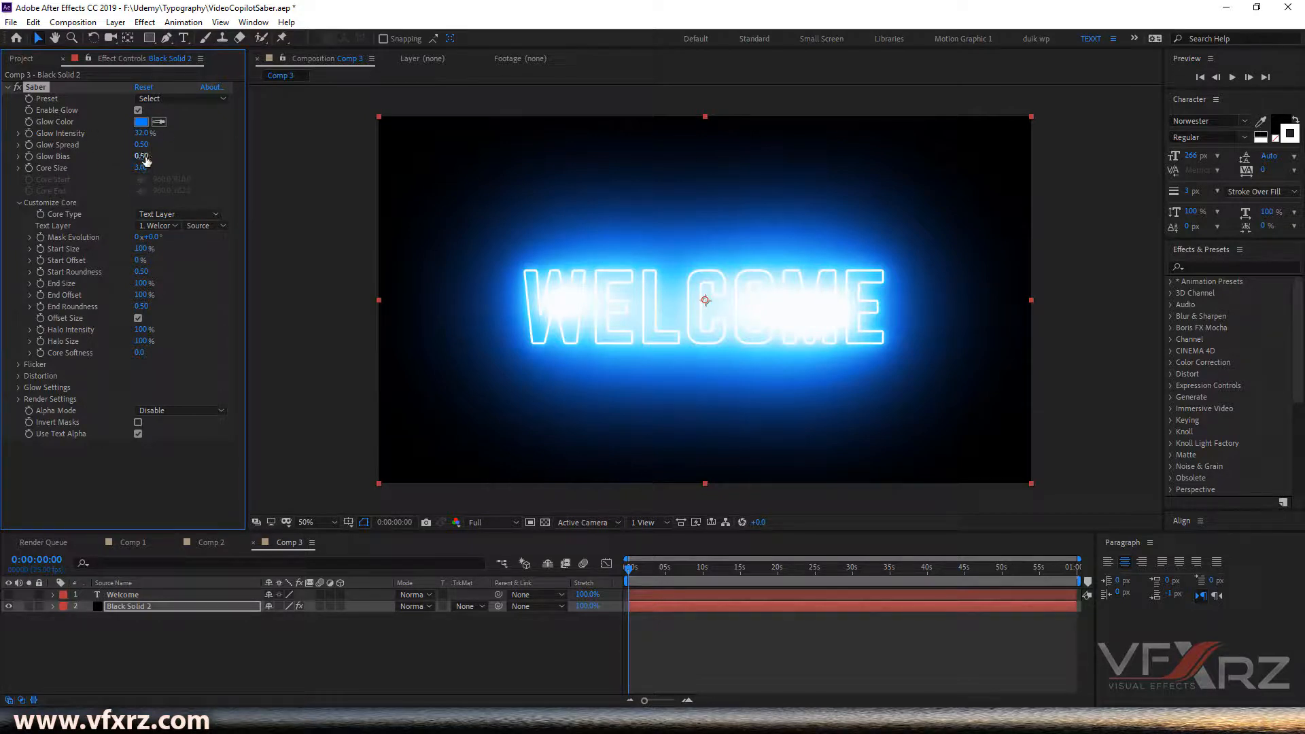
drag(139, 156, 122, 159)
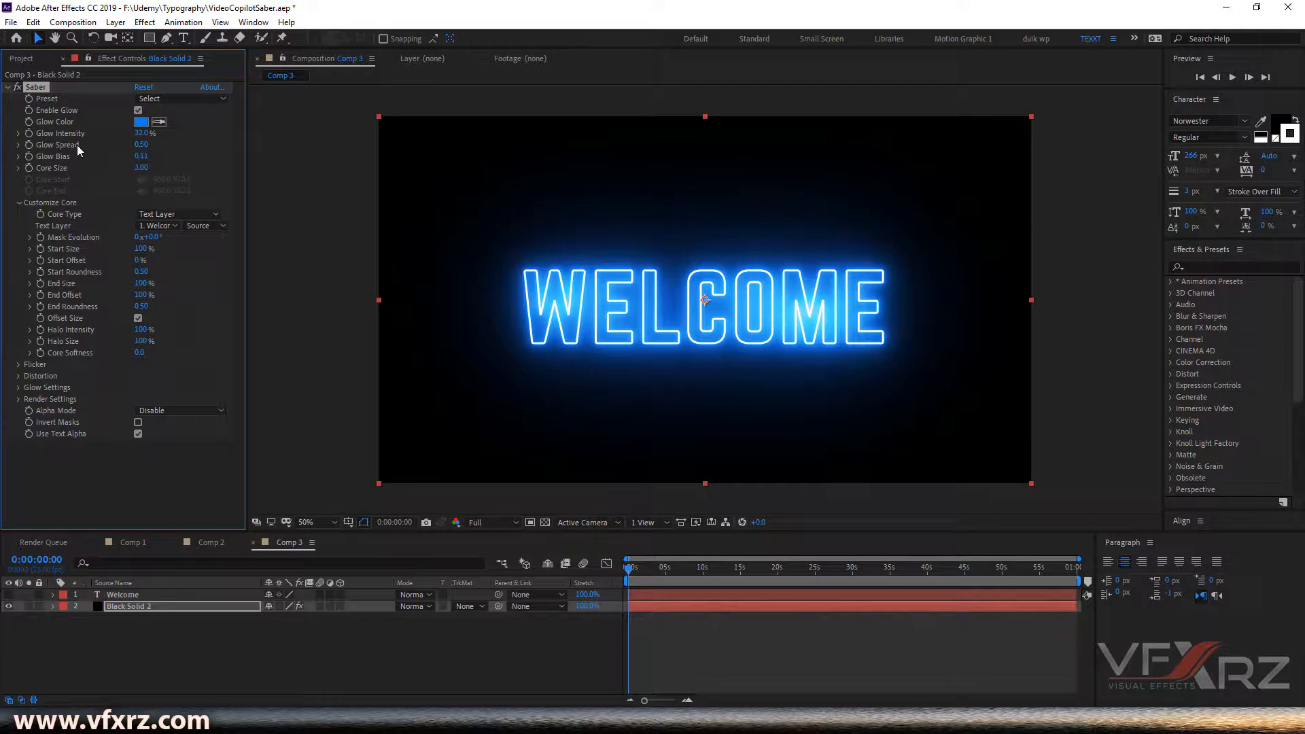
mouse_move(130, 141)
mouse_down()
mouse_move(107, 150)
mouse_move(128, 150)
mouse_up()
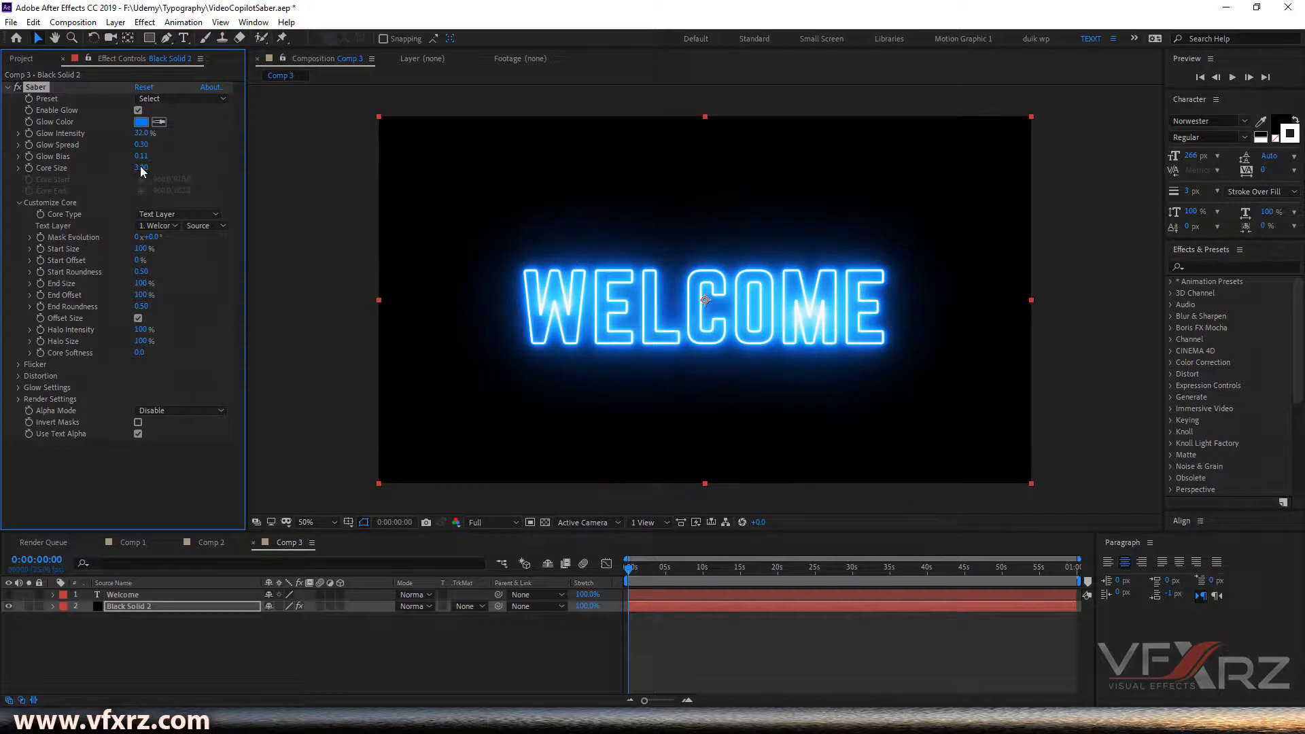
drag(144, 170, 131, 166)
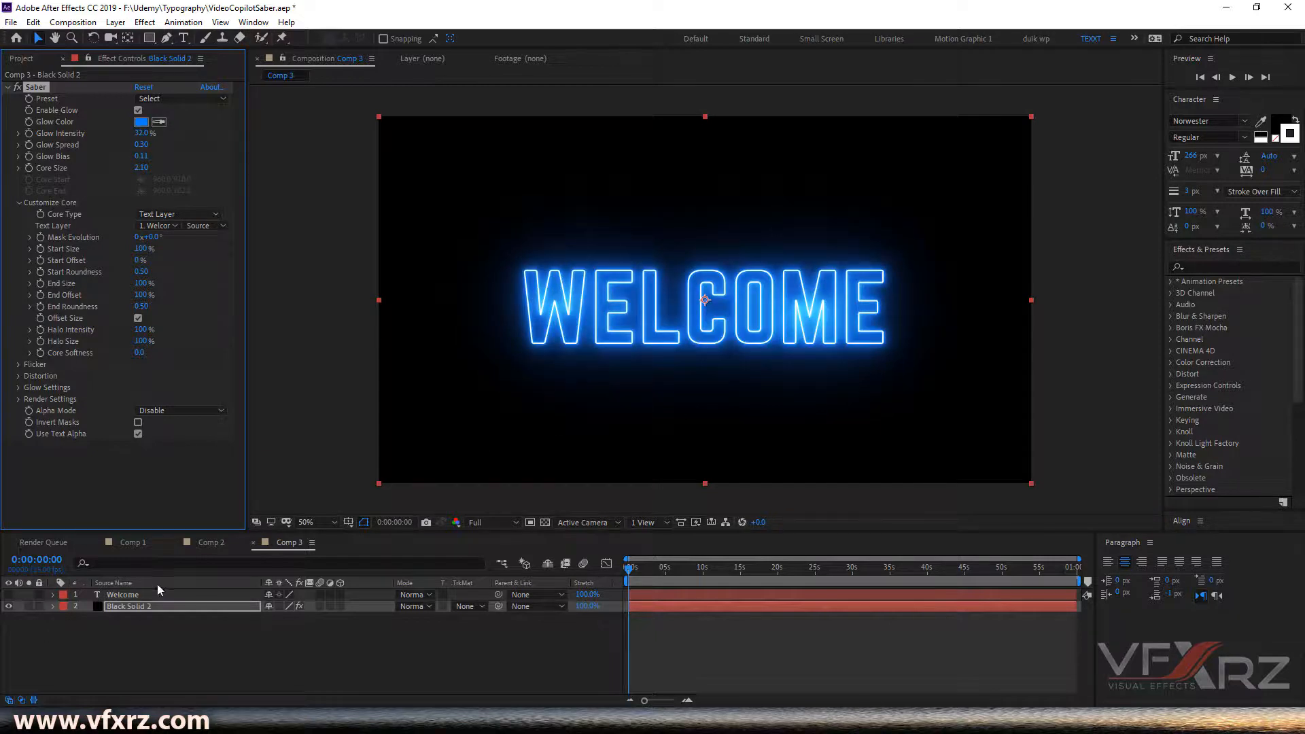
- Enlarge the Welcome text to a font size of 306 px and reselect the black solid
click(124, 595)
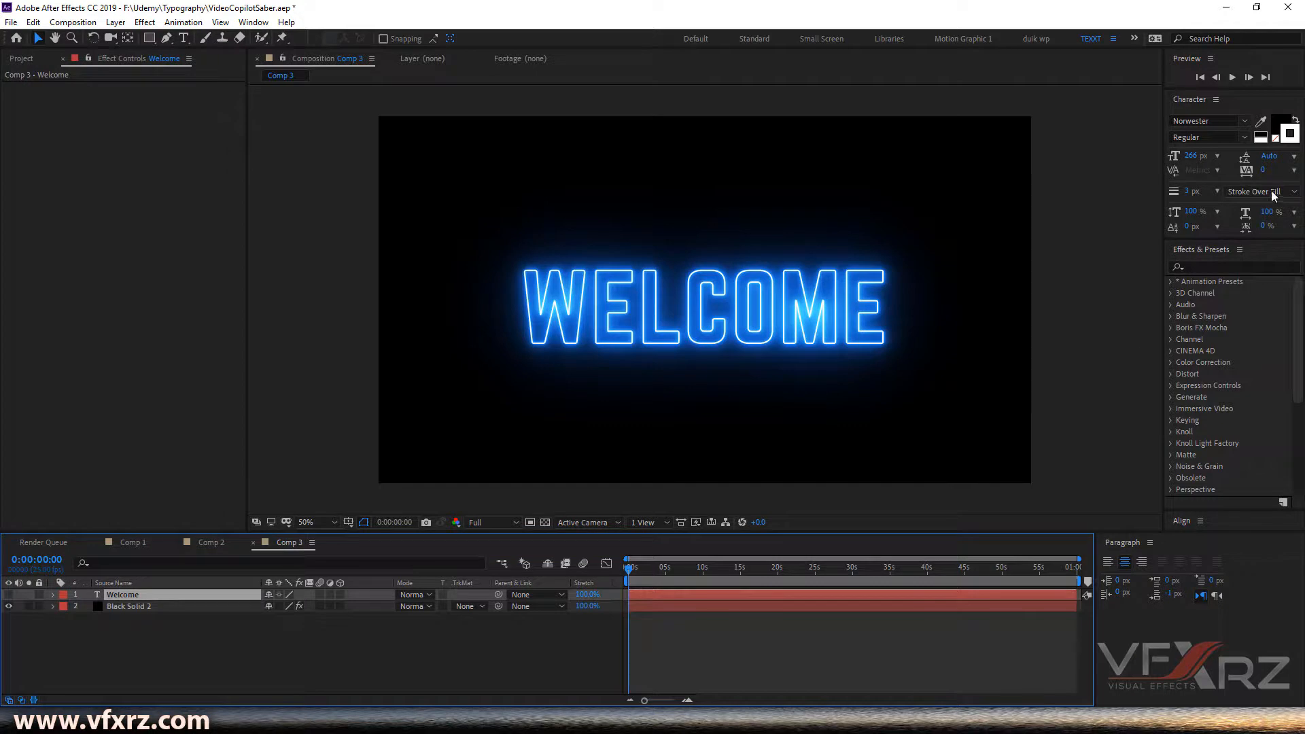
drag(1189, 157, 1217, 157)
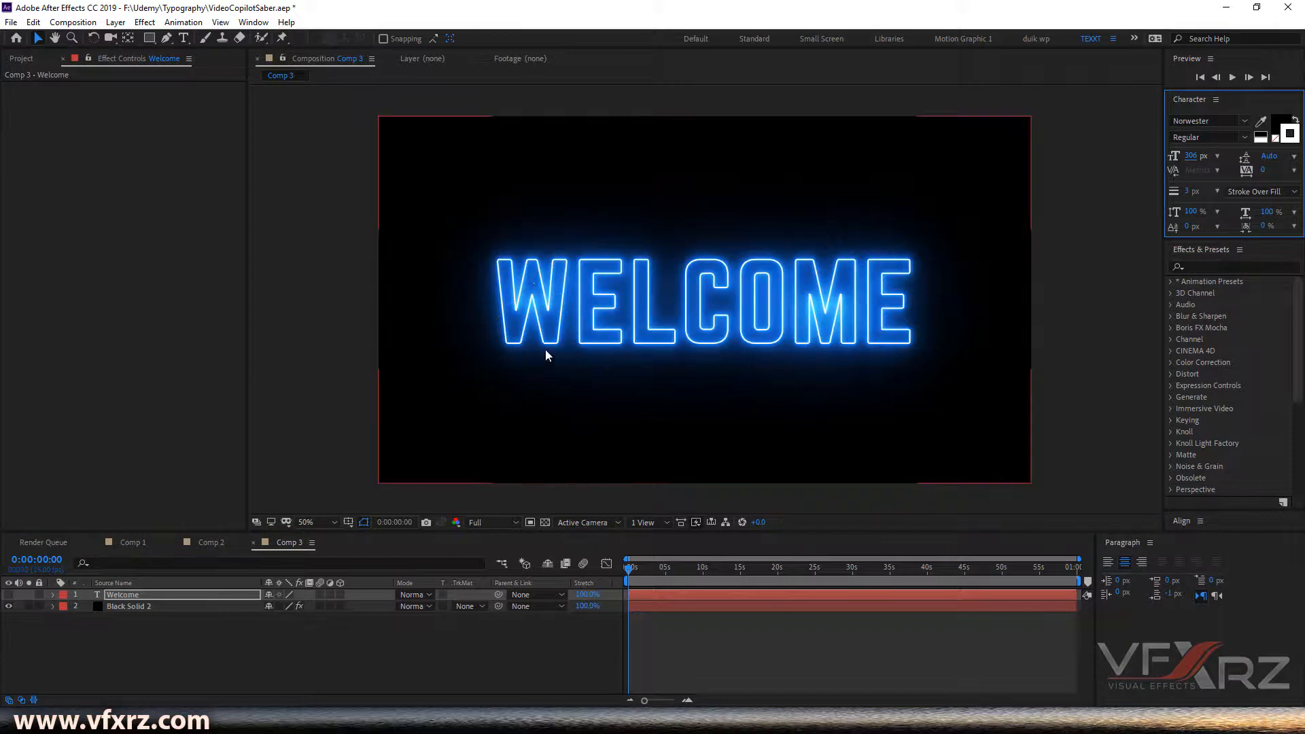
click(116, 607)
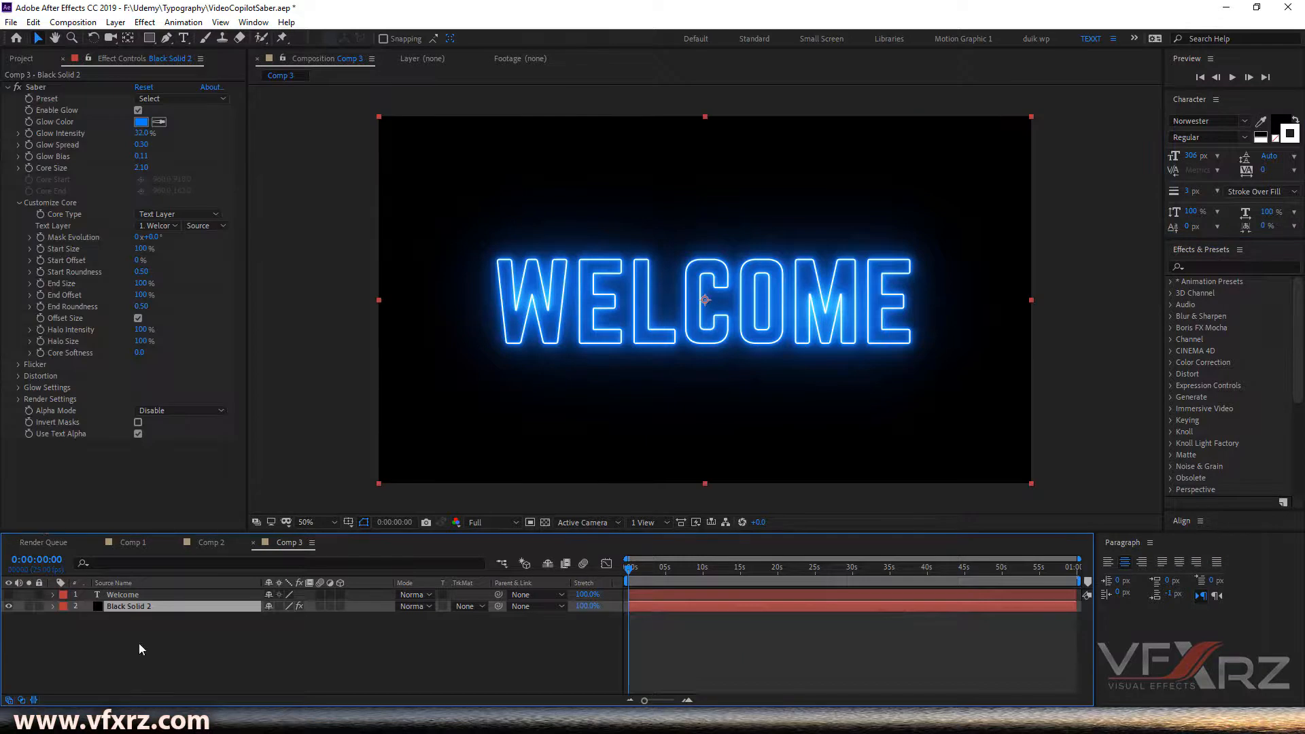
- Enlarge the Welcome text to a font size of 351 px, reselect the black solid and return to the composition's start
click(112, 595)
drag(1195, 164, 1213, 157)
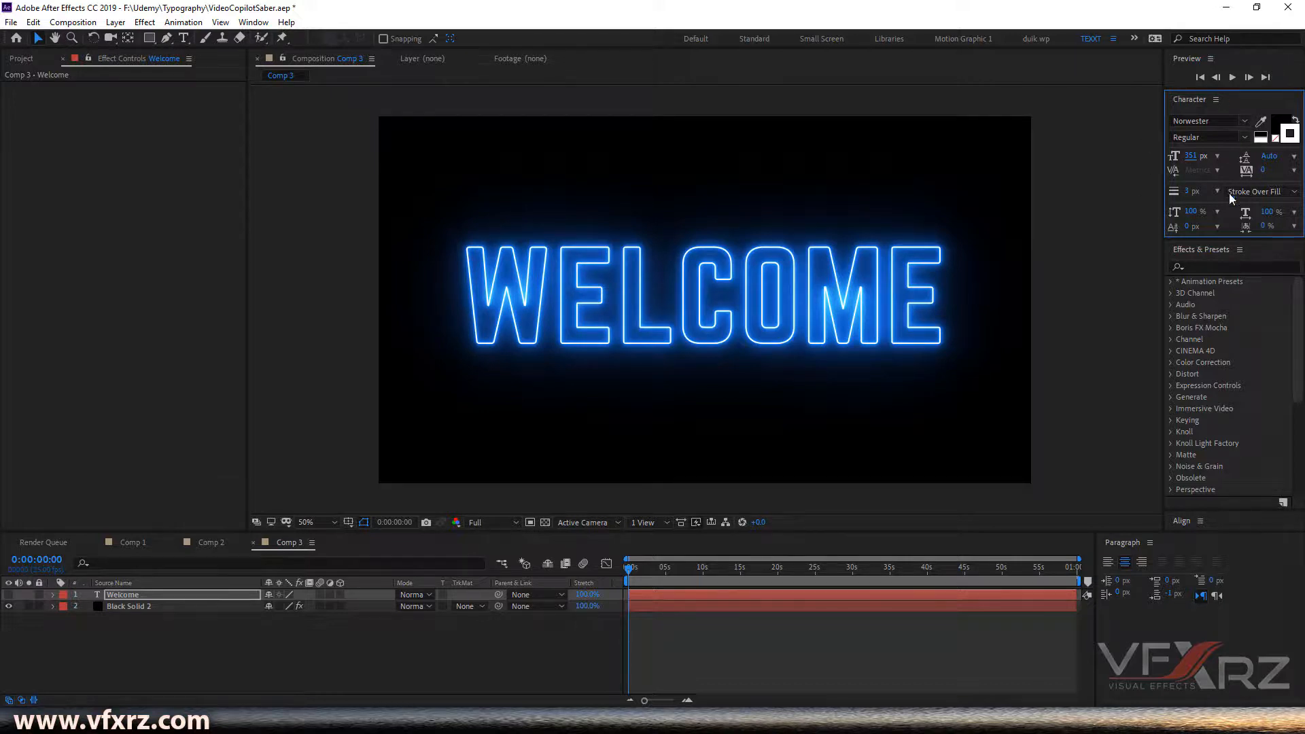
click(124, 605)
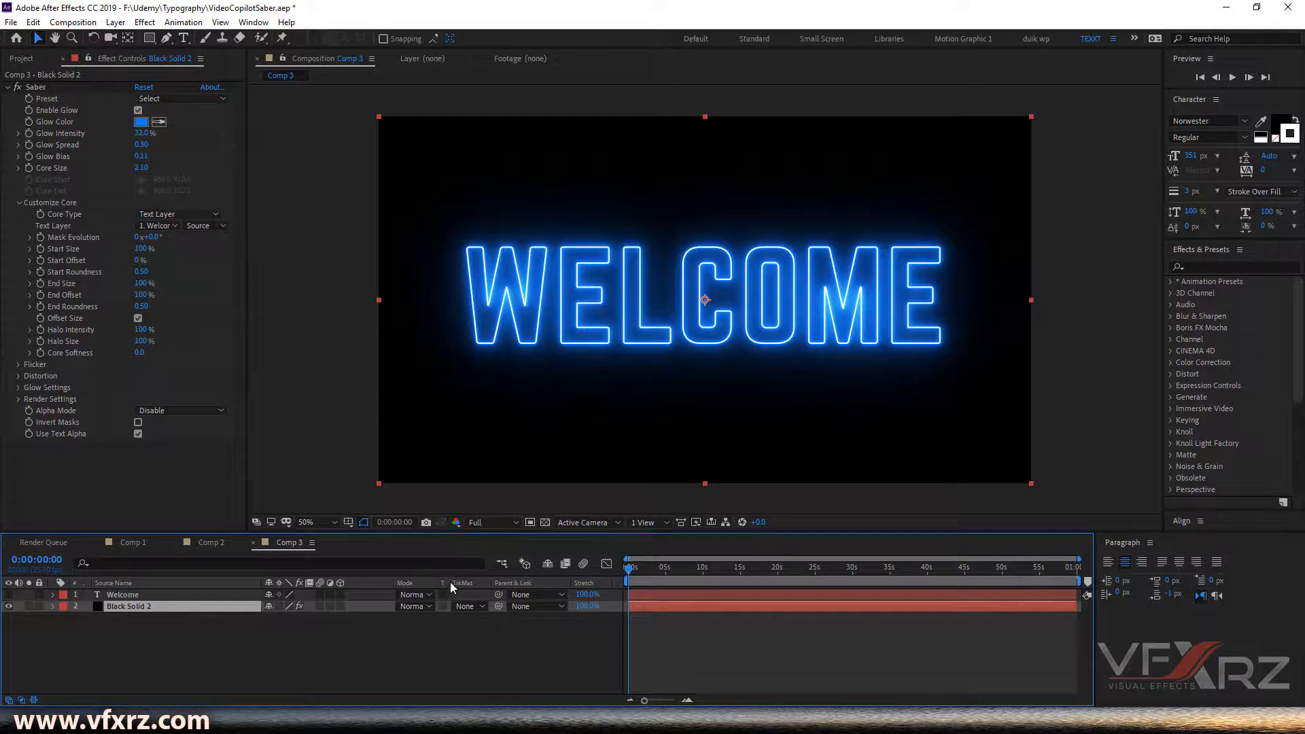
click(645, 568)
key(Home)
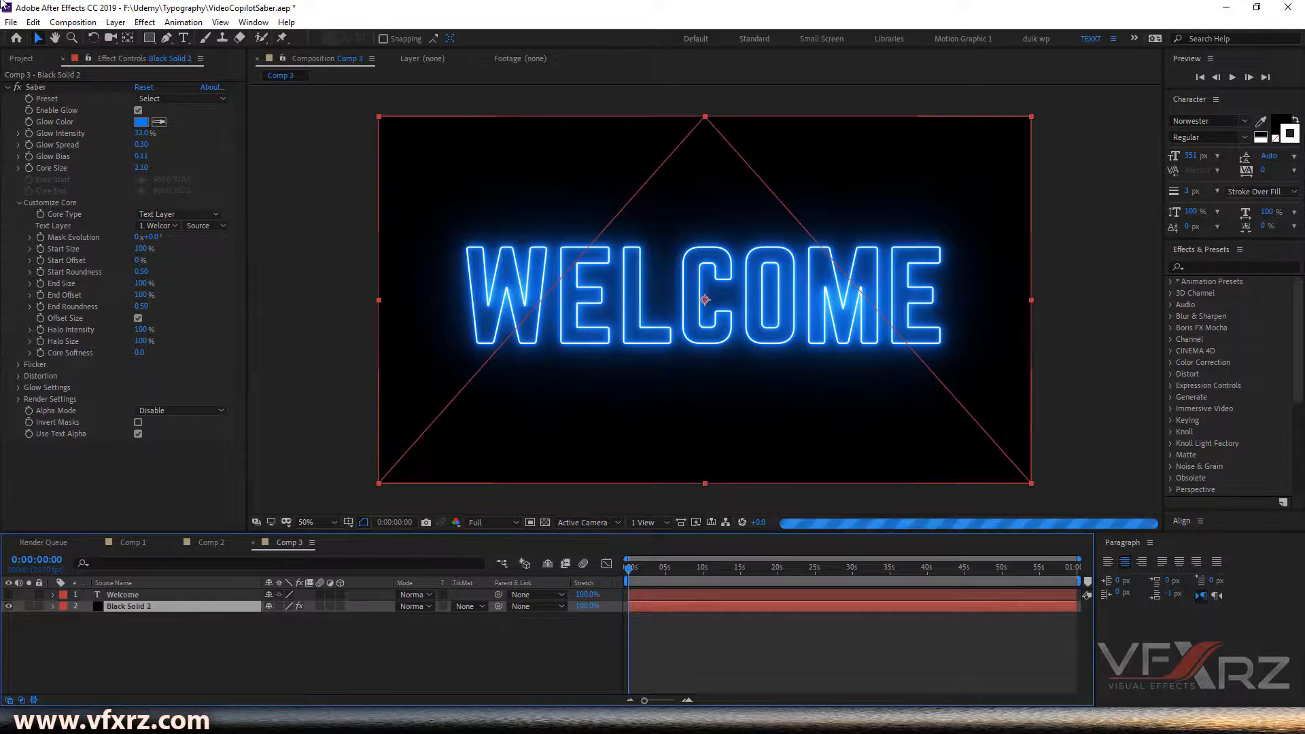
- Try the Saber presets Core, Fog and Fire in turn on the black solid
click(153, 99)
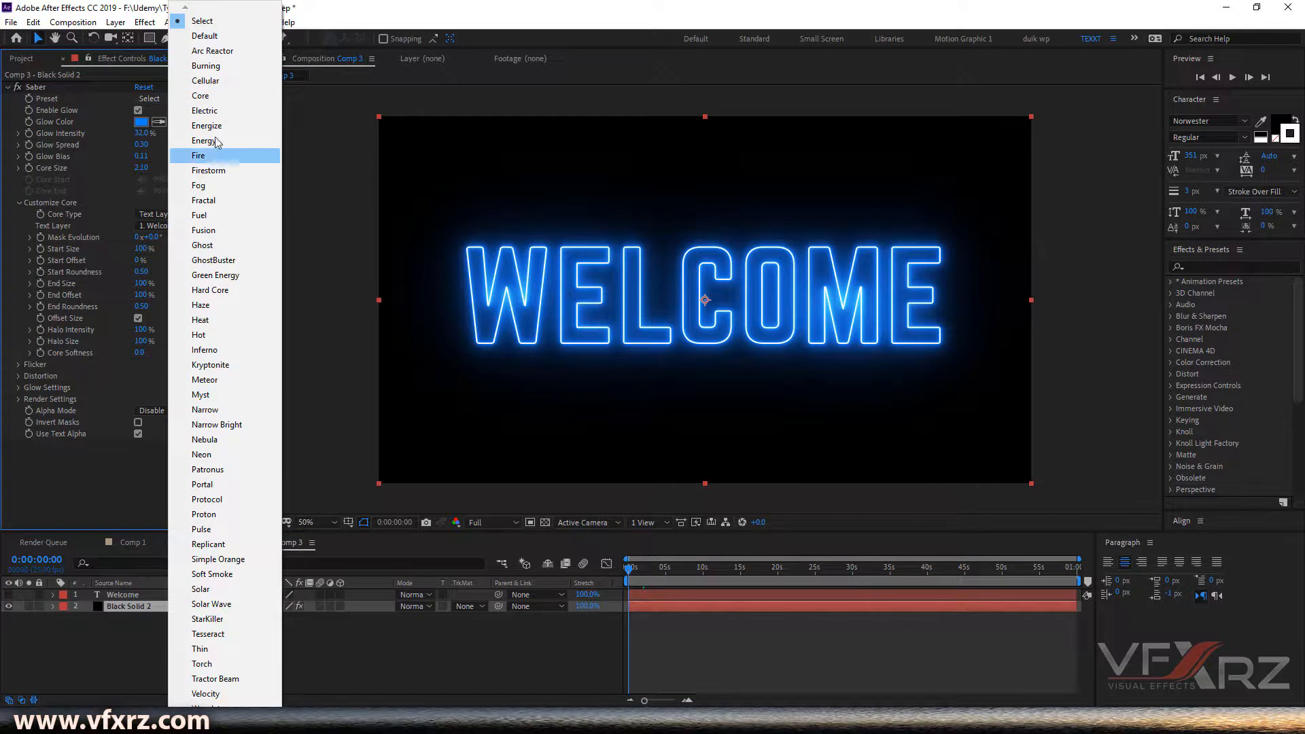
click(215, 96)
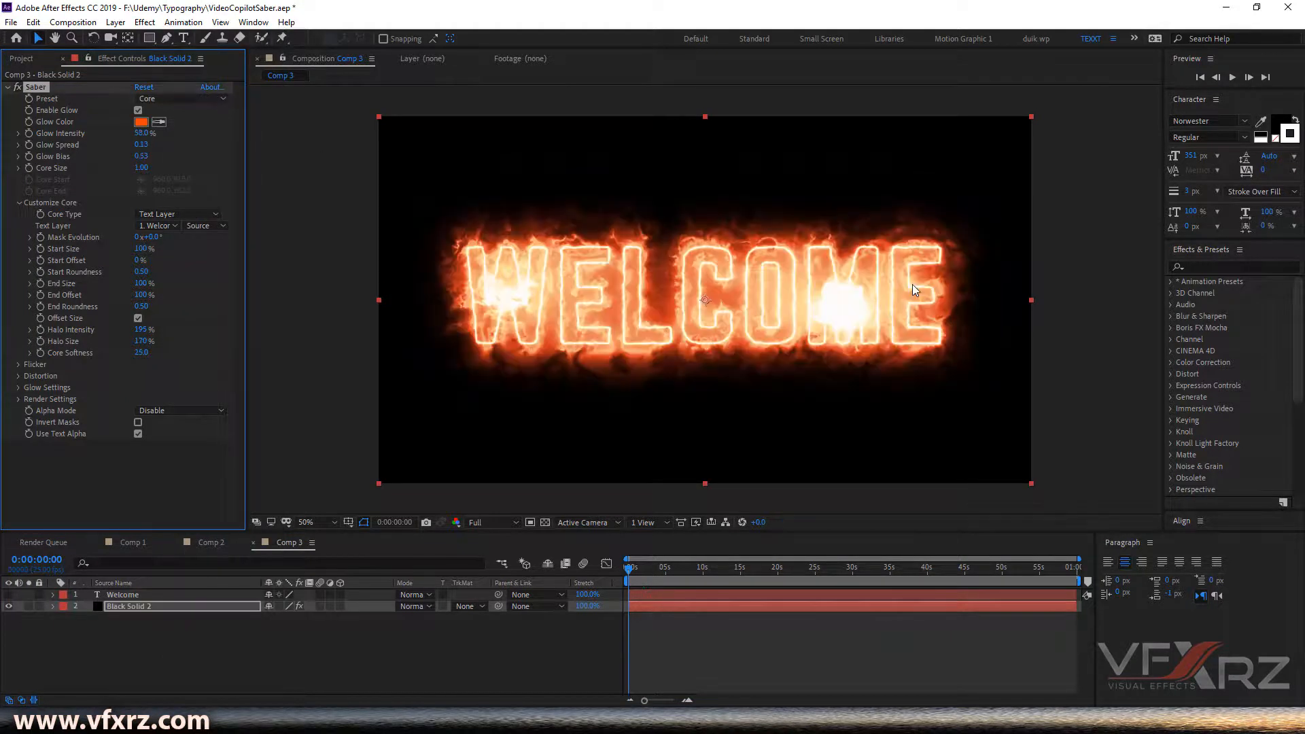
click(159, 105)
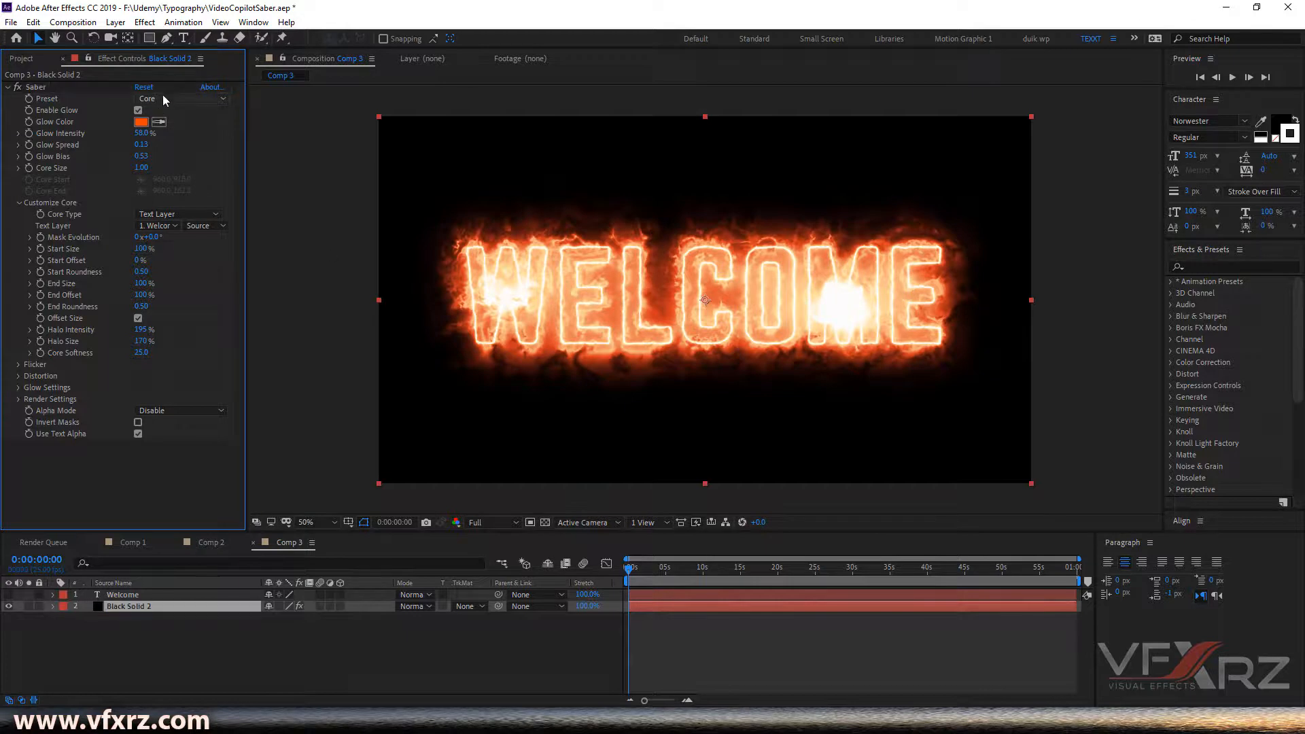
click(163, 99)
click(201, 185)
click(191, 99)
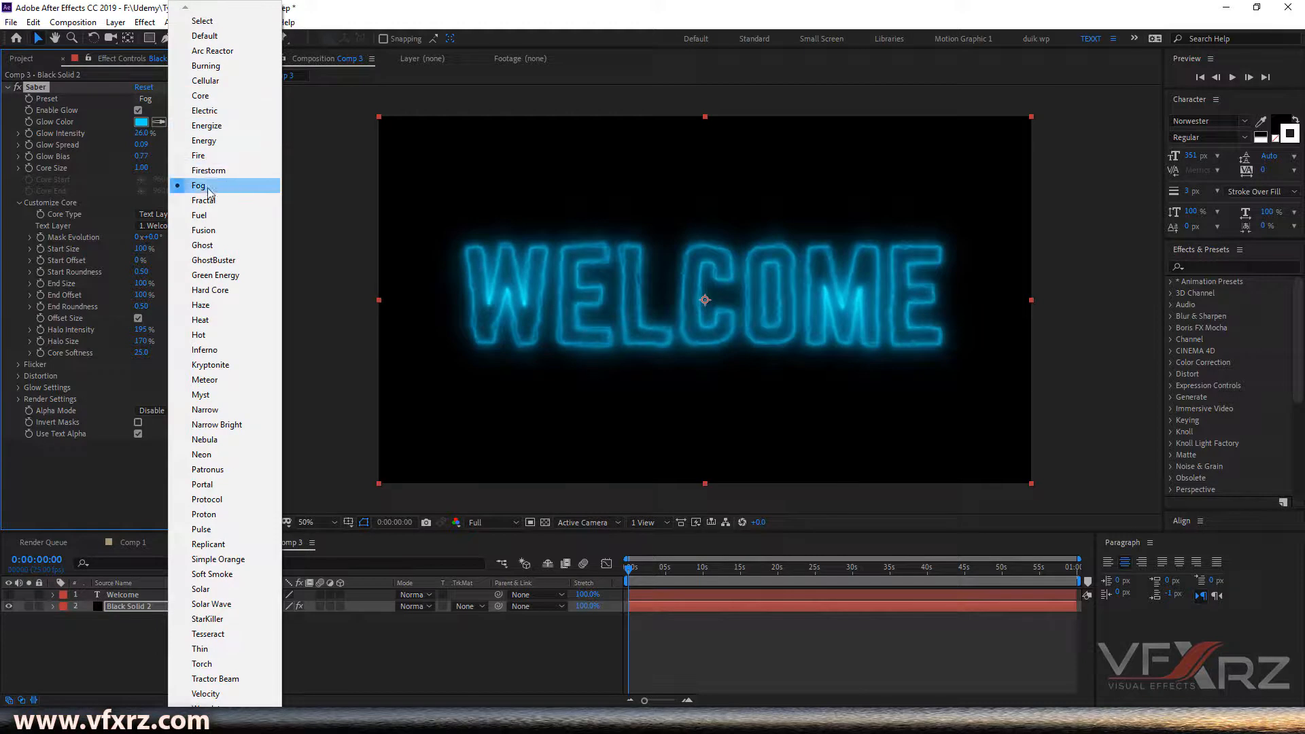
click(216, 156)
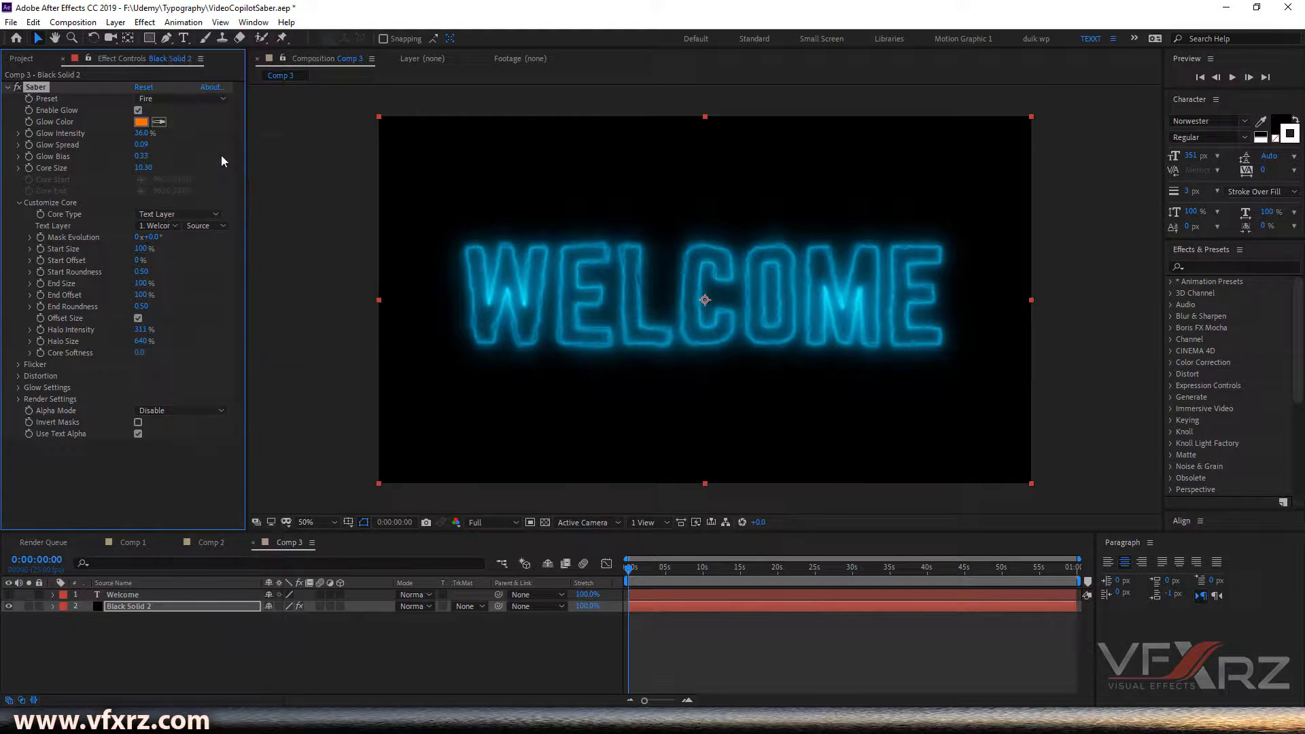
- Change the glow color of the Fire preset to bright green, 0CF722
click(140, 123)
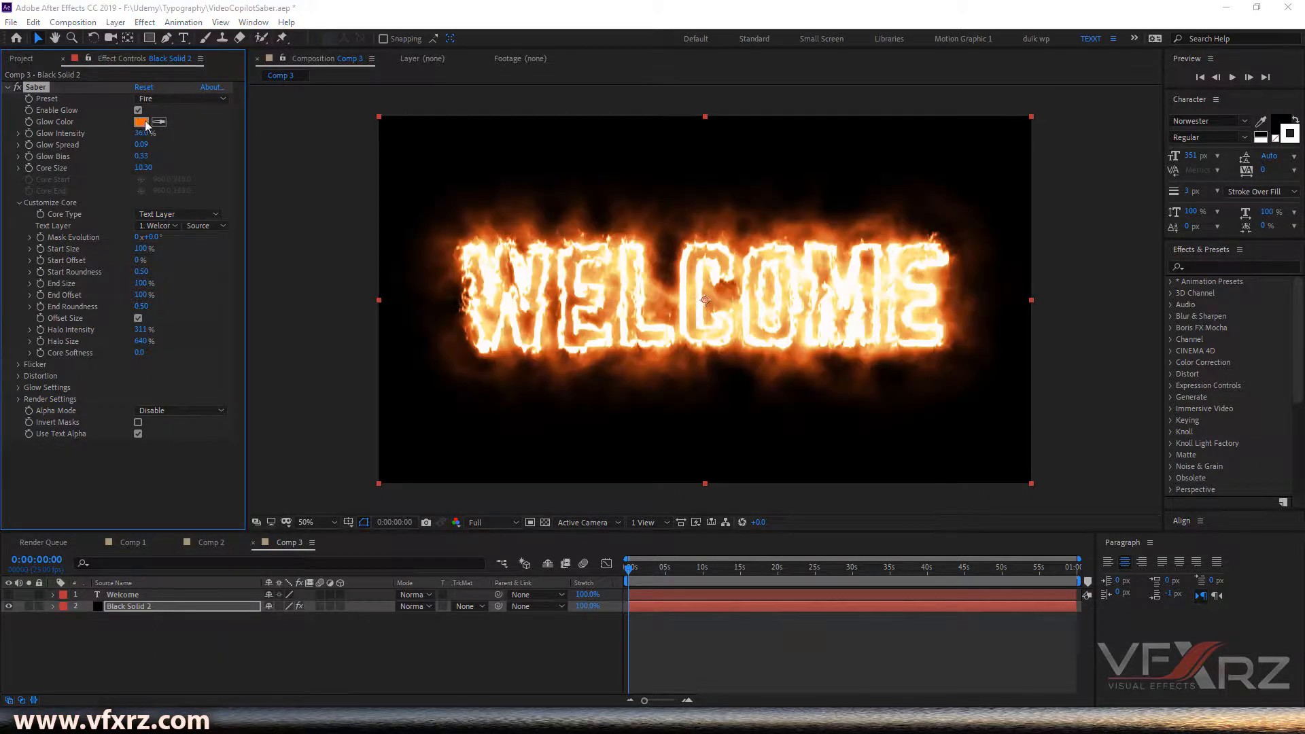
drag(945, 438, 945, 517)
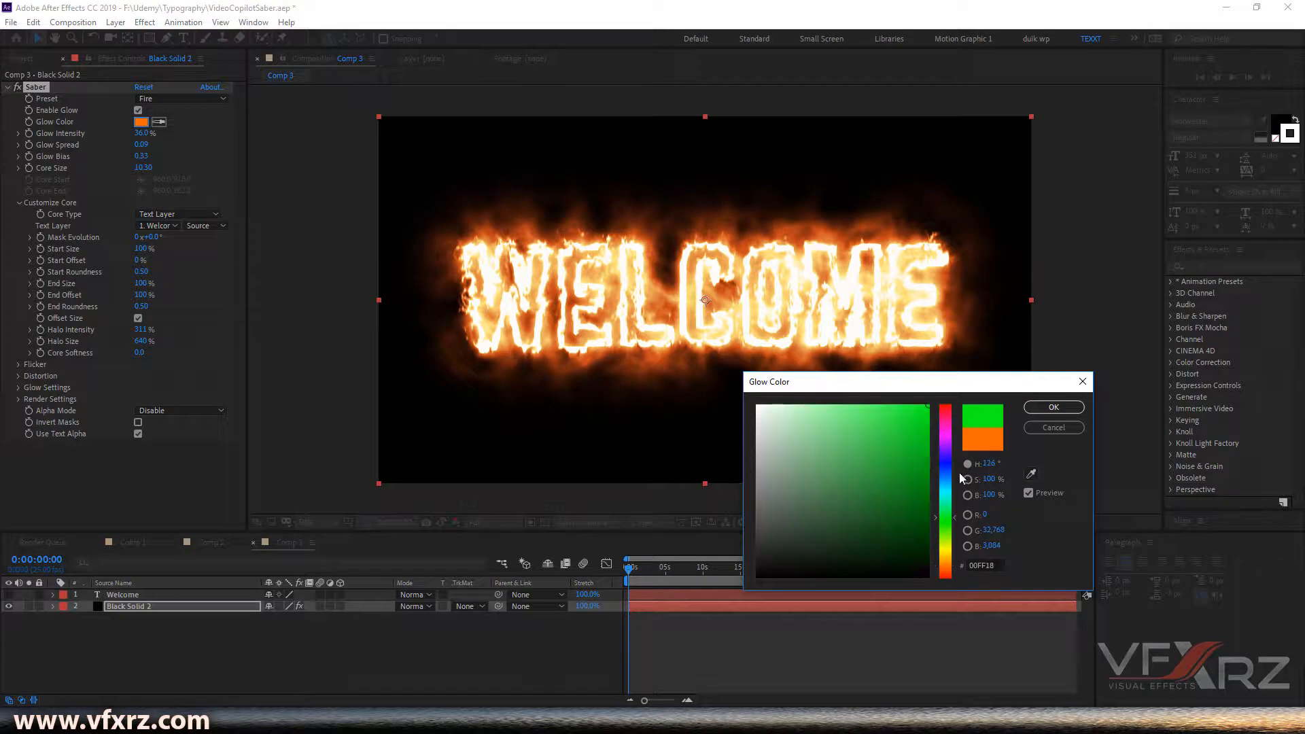
click(921, 410)
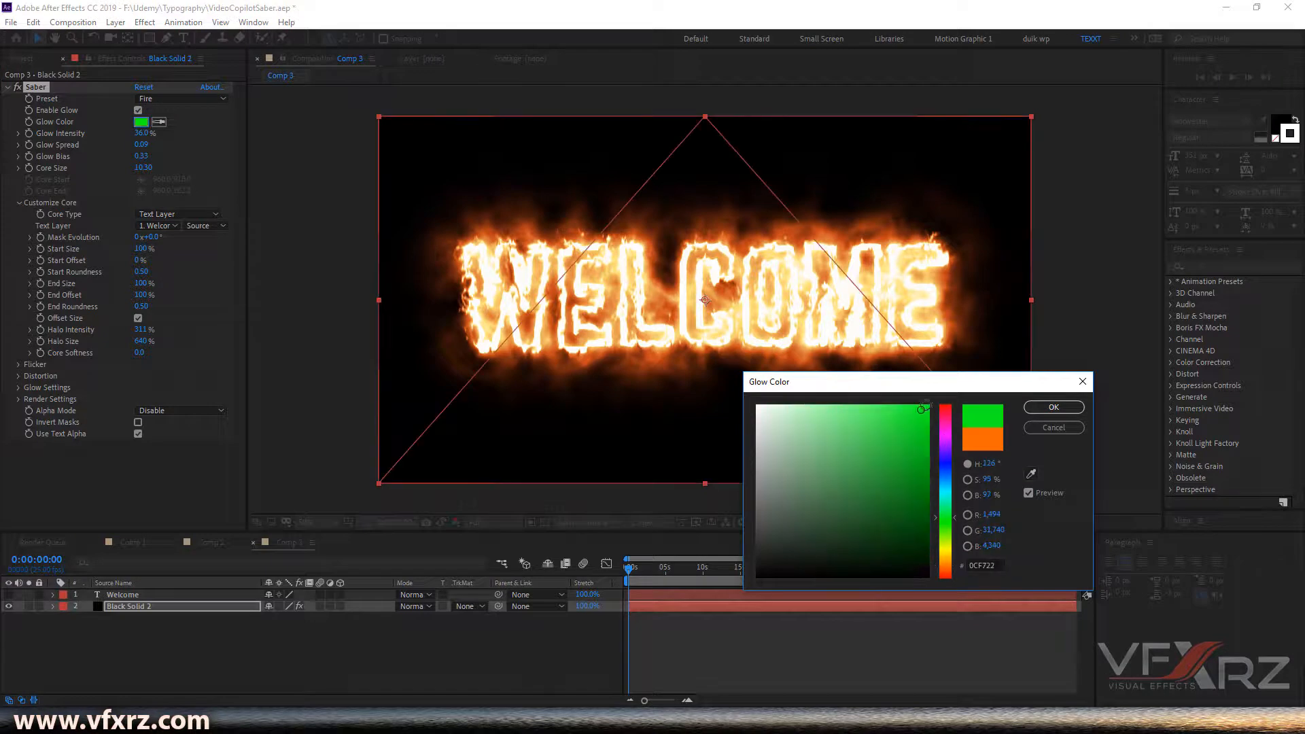
click(1054, 407)
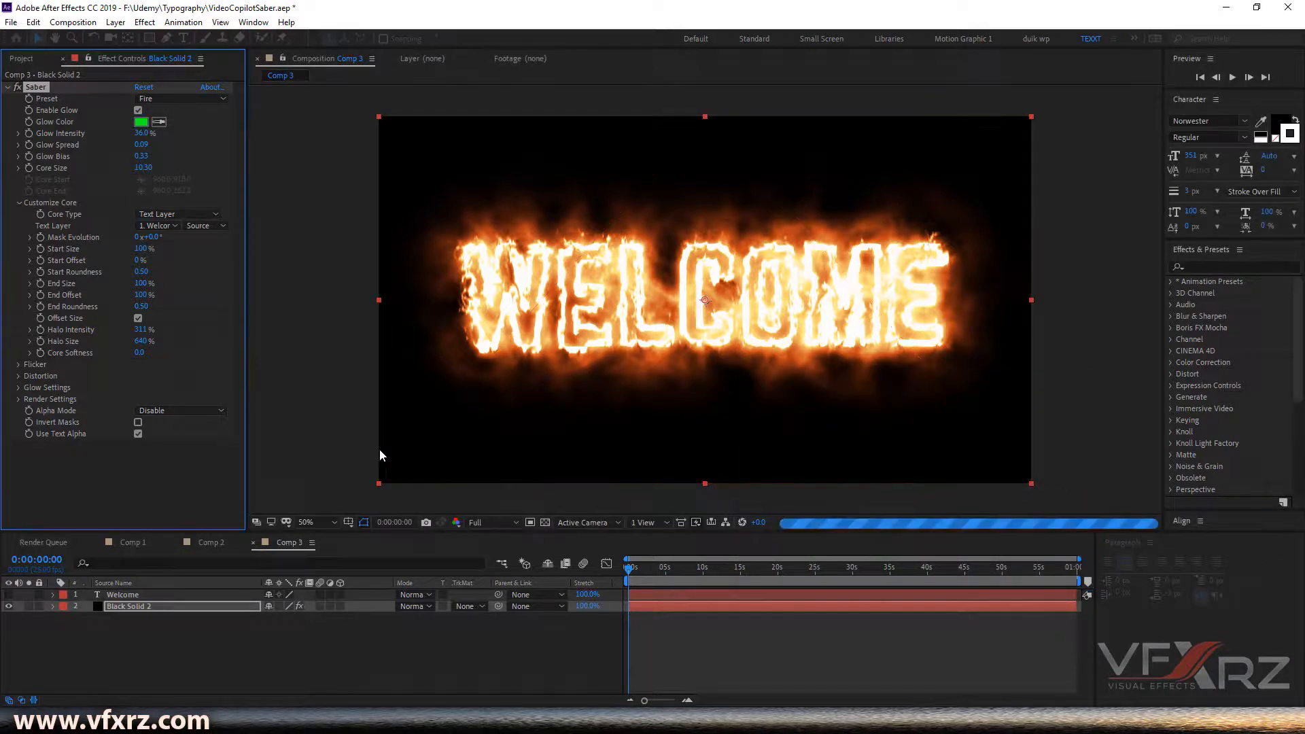
- Try the Heat and Narrow Bright presets of the Saber effect on the solid
click(151, 98)
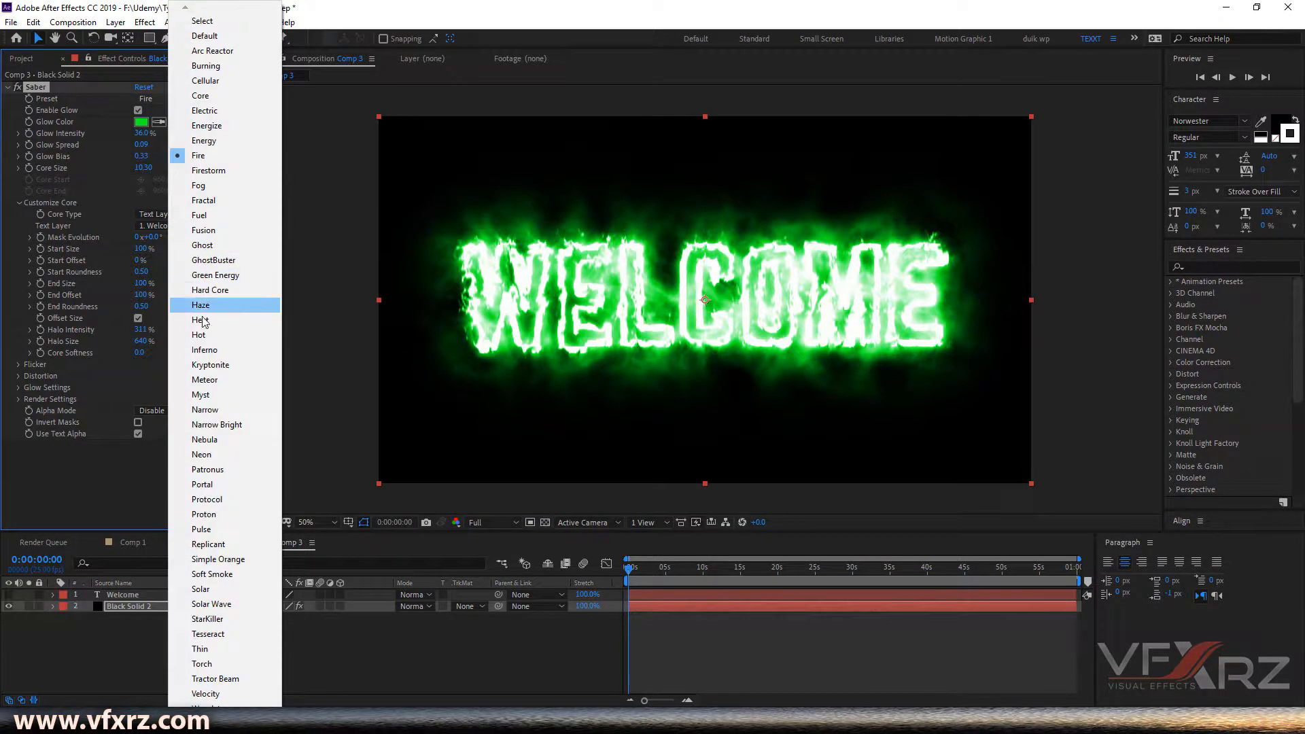
click(231, 321)
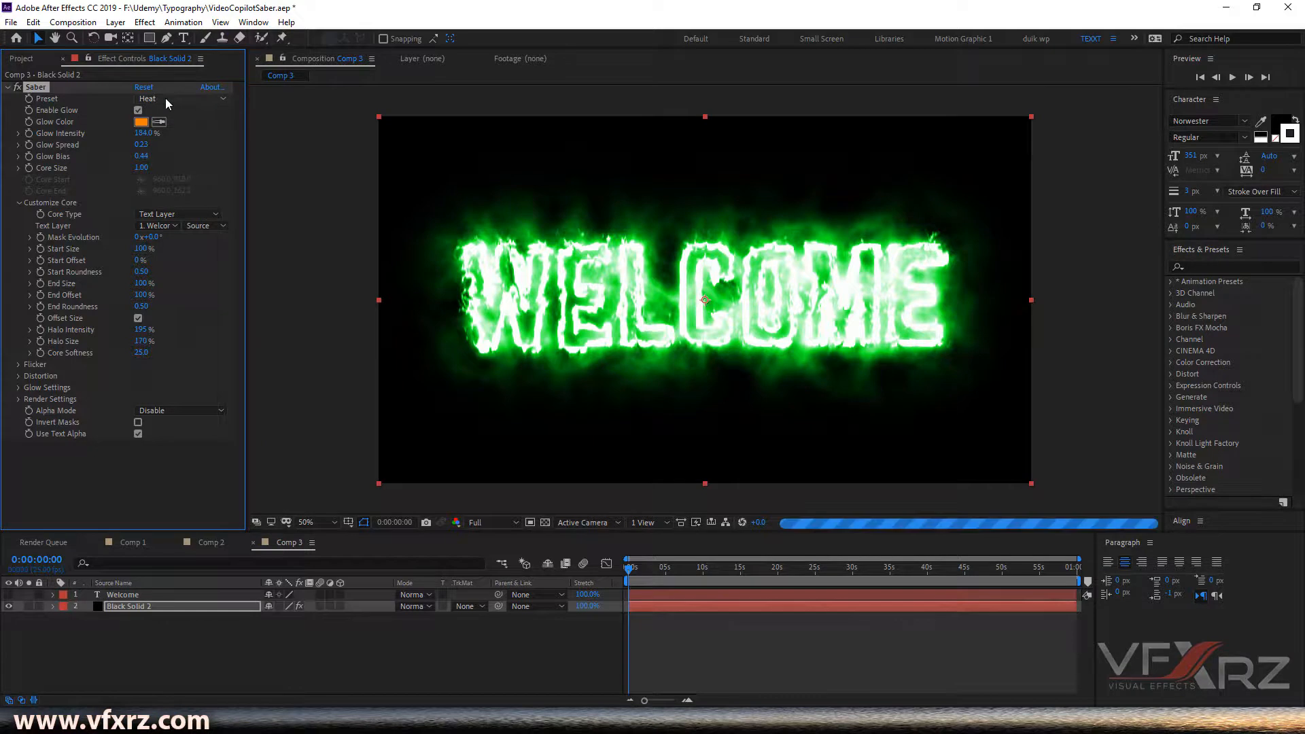
click(166, 98)
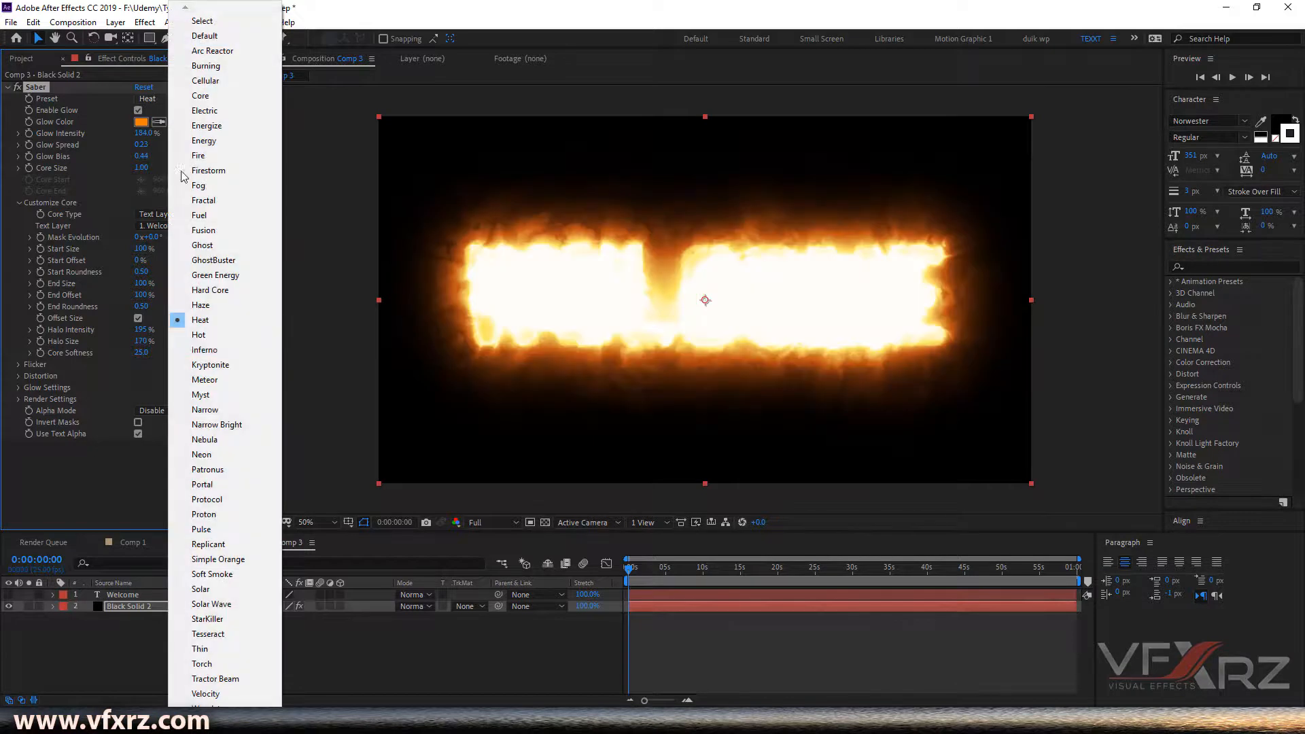
click(218, 424)
- Apply the Neon preset to the Saber effect and set its core size to 1.30
click(183, 98)
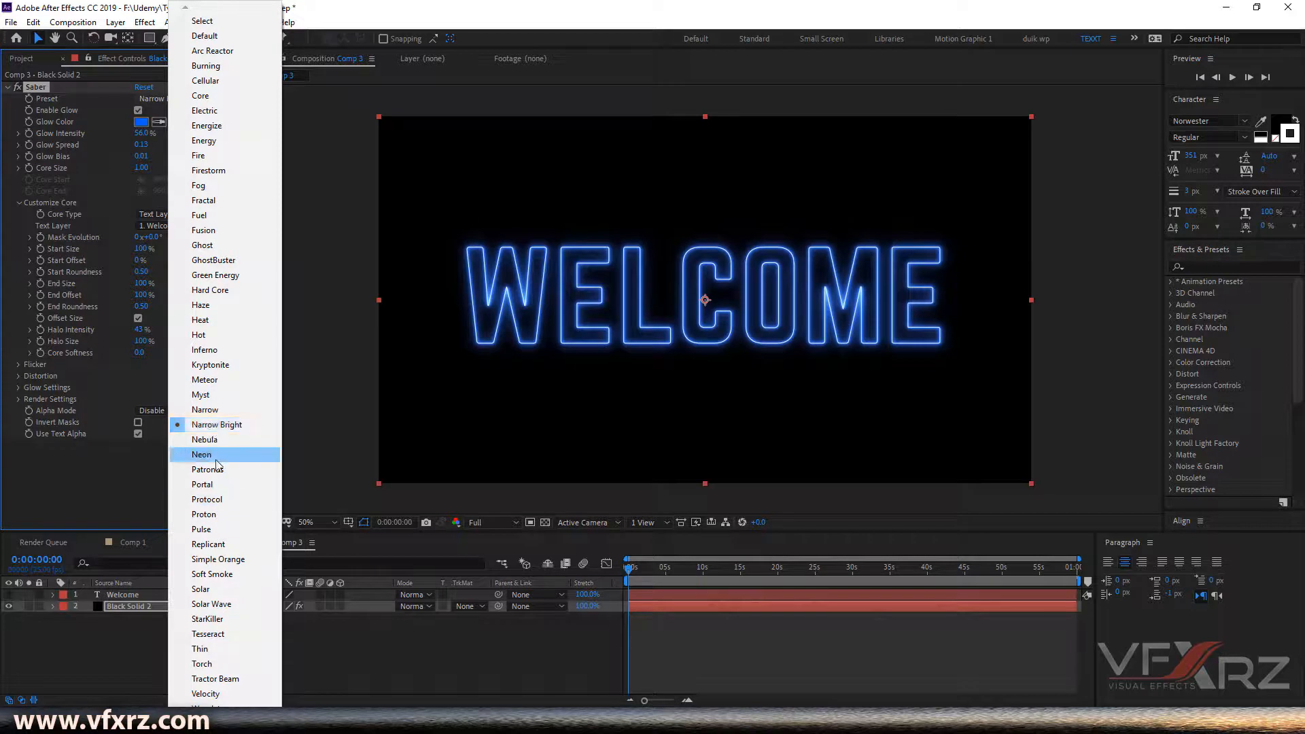
click(182, 453)
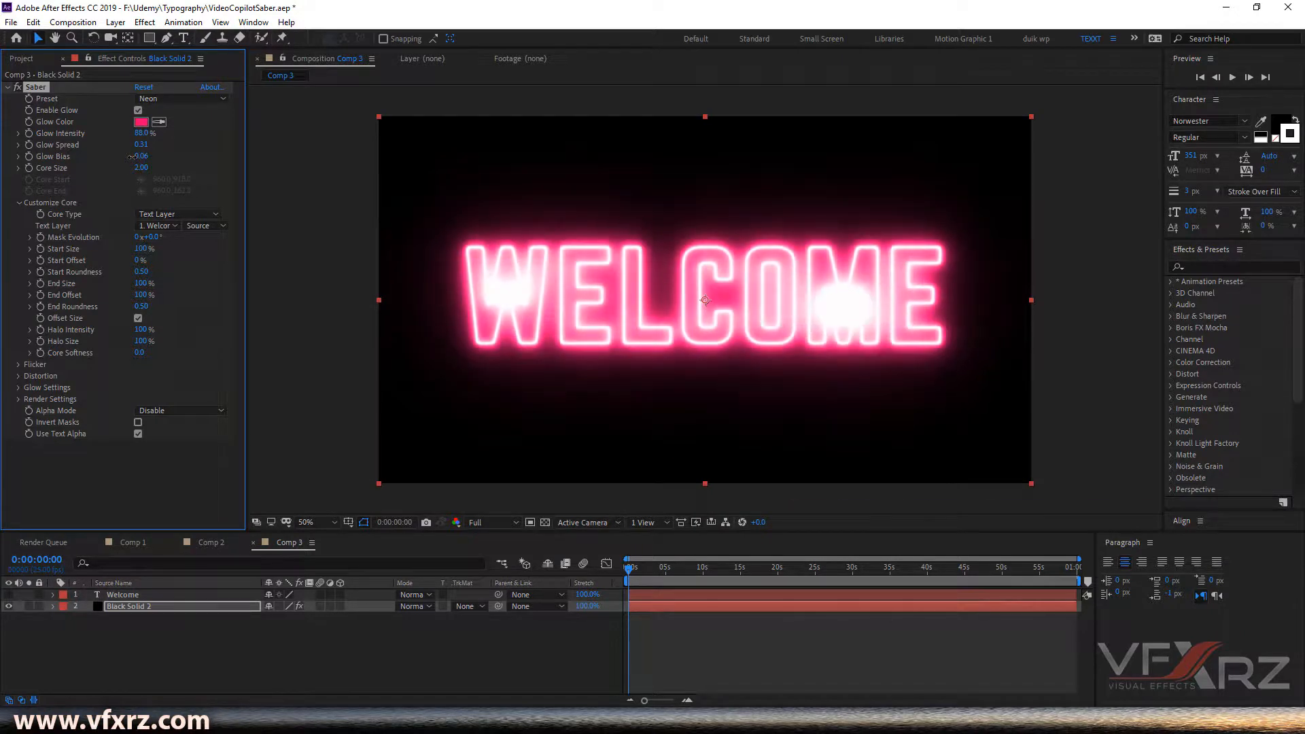
mouse_move(140, 168)
mouse_down()
mouse_move(124, 167)
mouse_move(143, 168)
mouse_up()
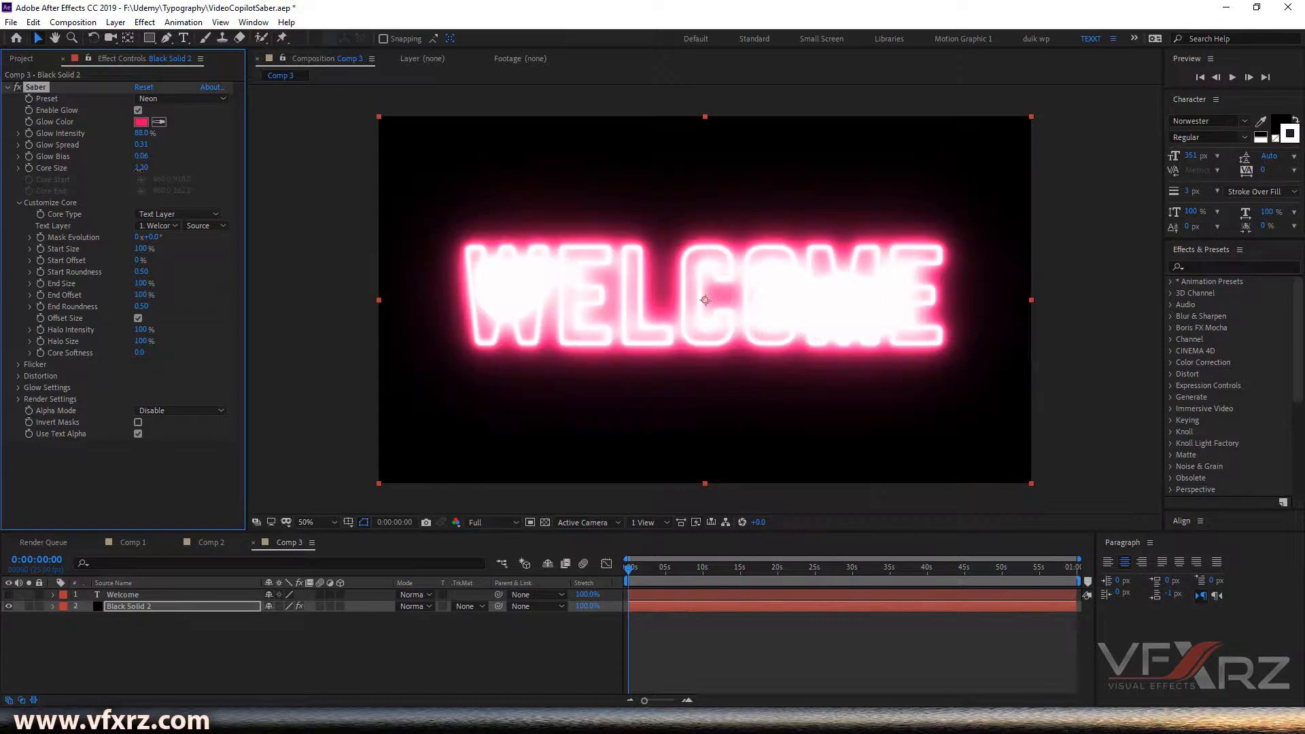
drag(140, 169, 136, 170)
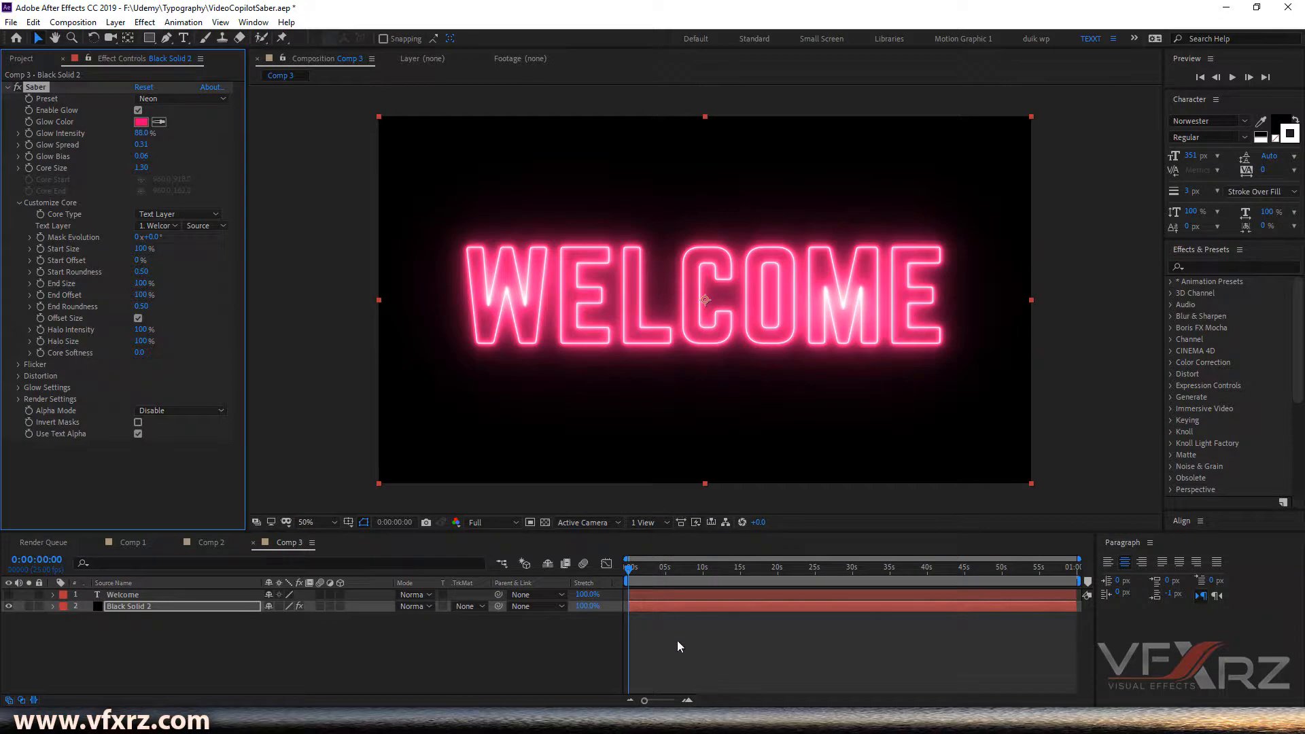
- Expand the Welcome text layer and add a Scale text animator to it
scroll(700, 420, up, 2)
scroll(700, 421, down, 2)
click(130, 597)
click(136, 607)
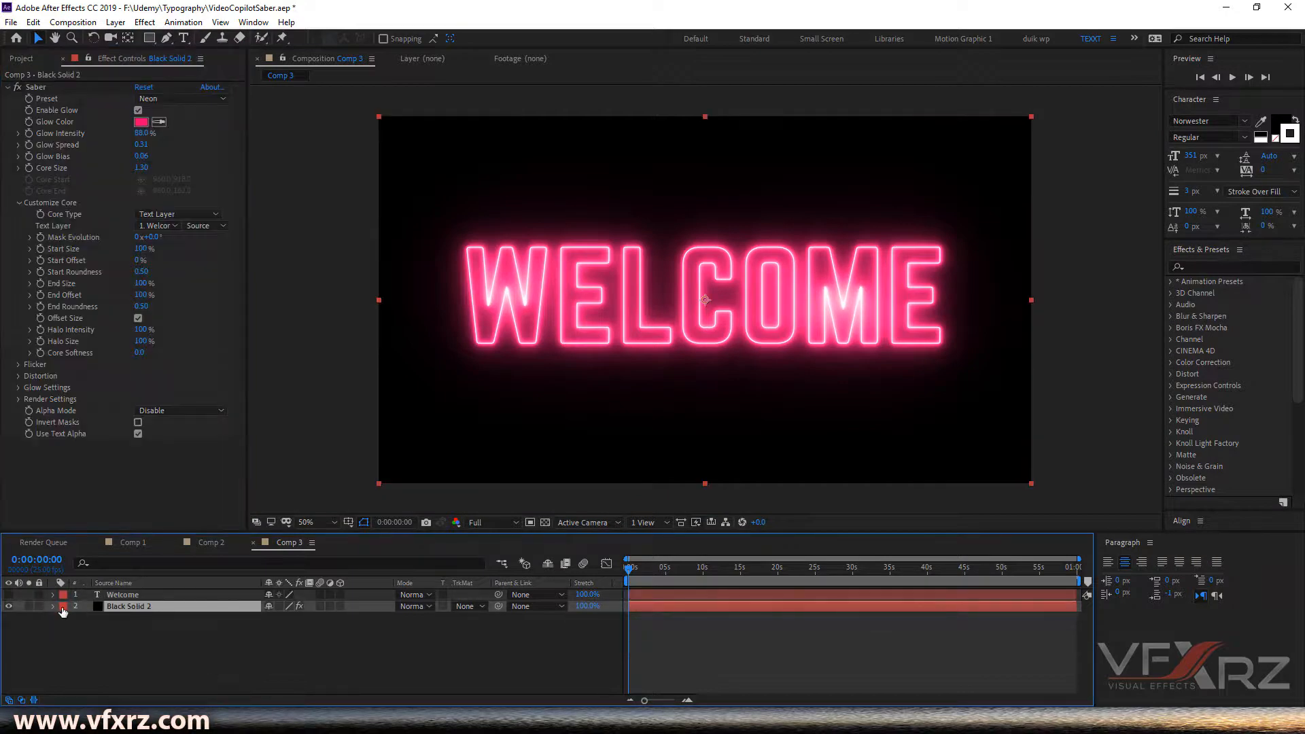
click(139, 596)
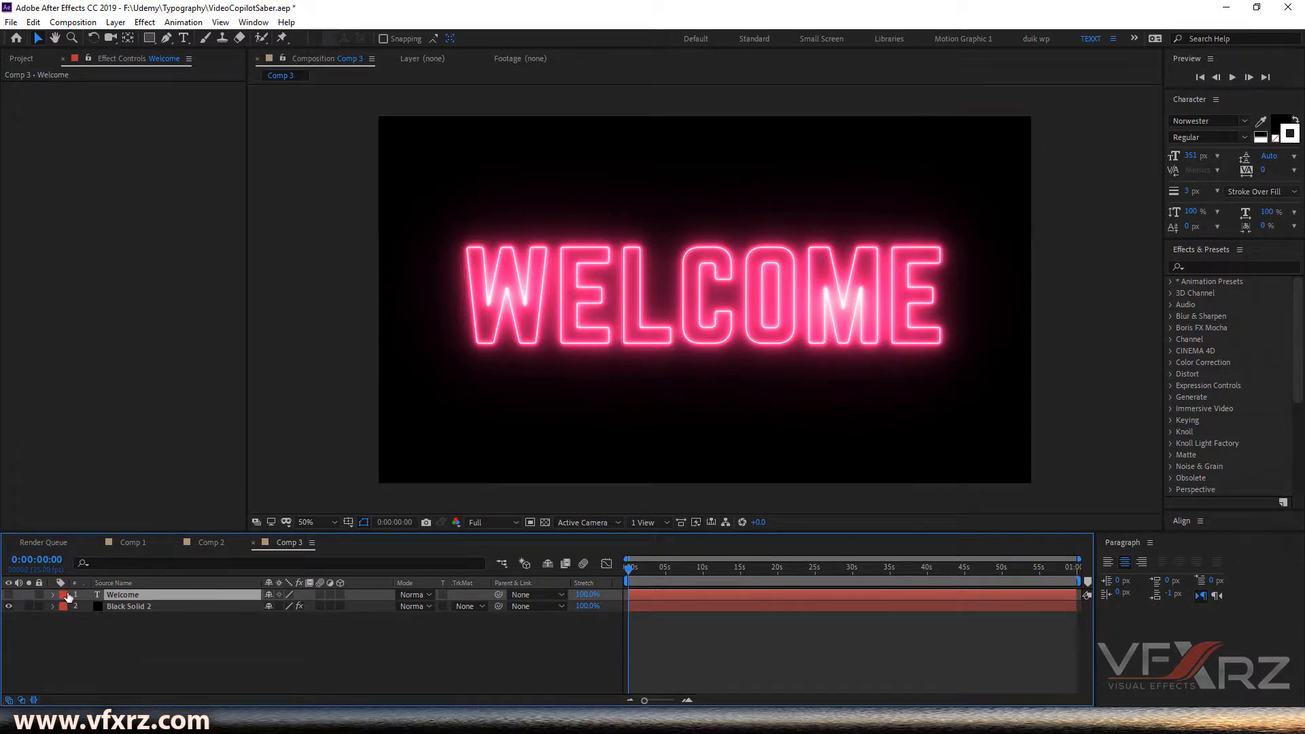
click(52, 596)
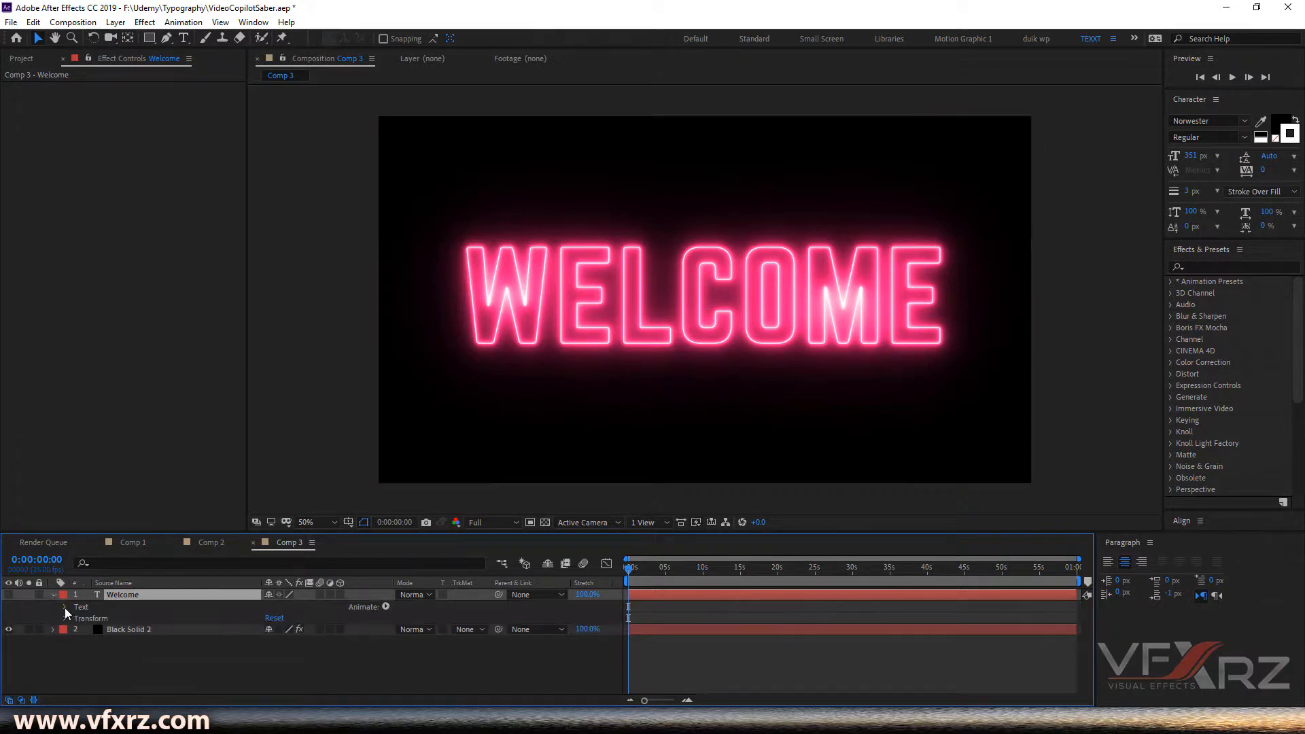
click(385, 606)
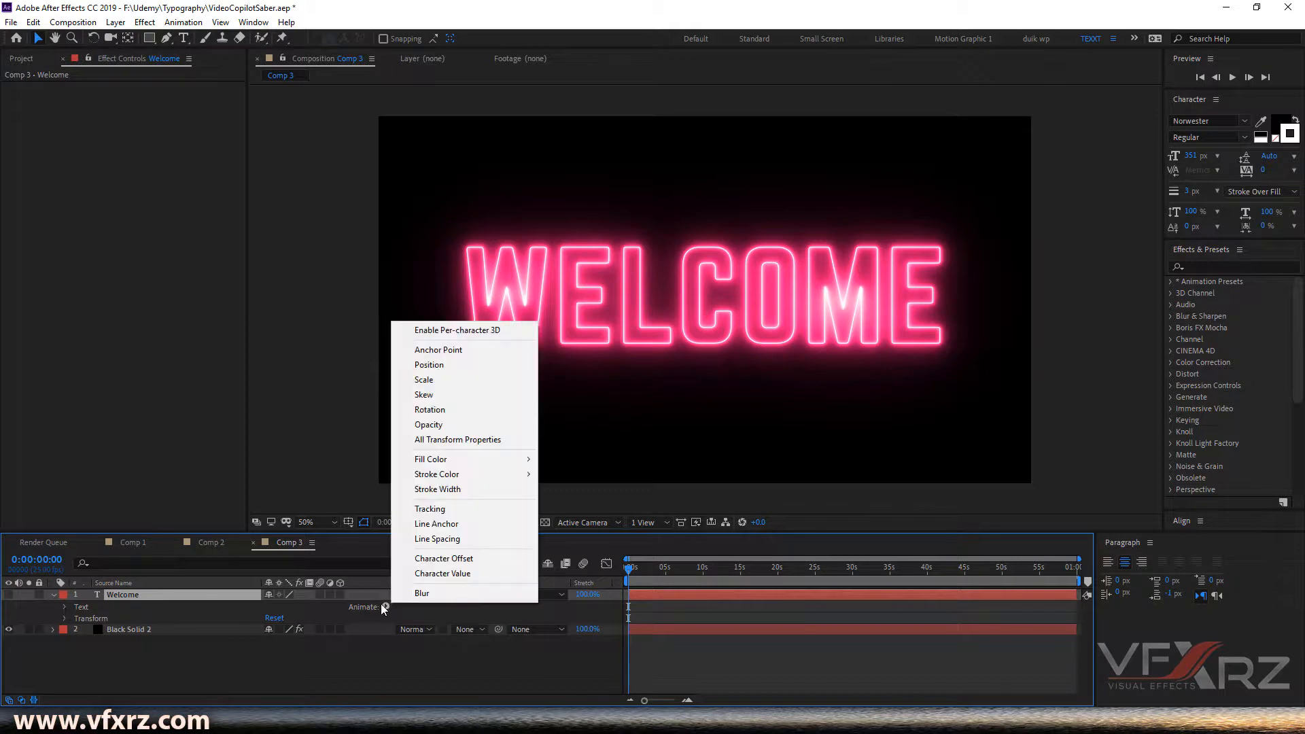
click(475, 380)
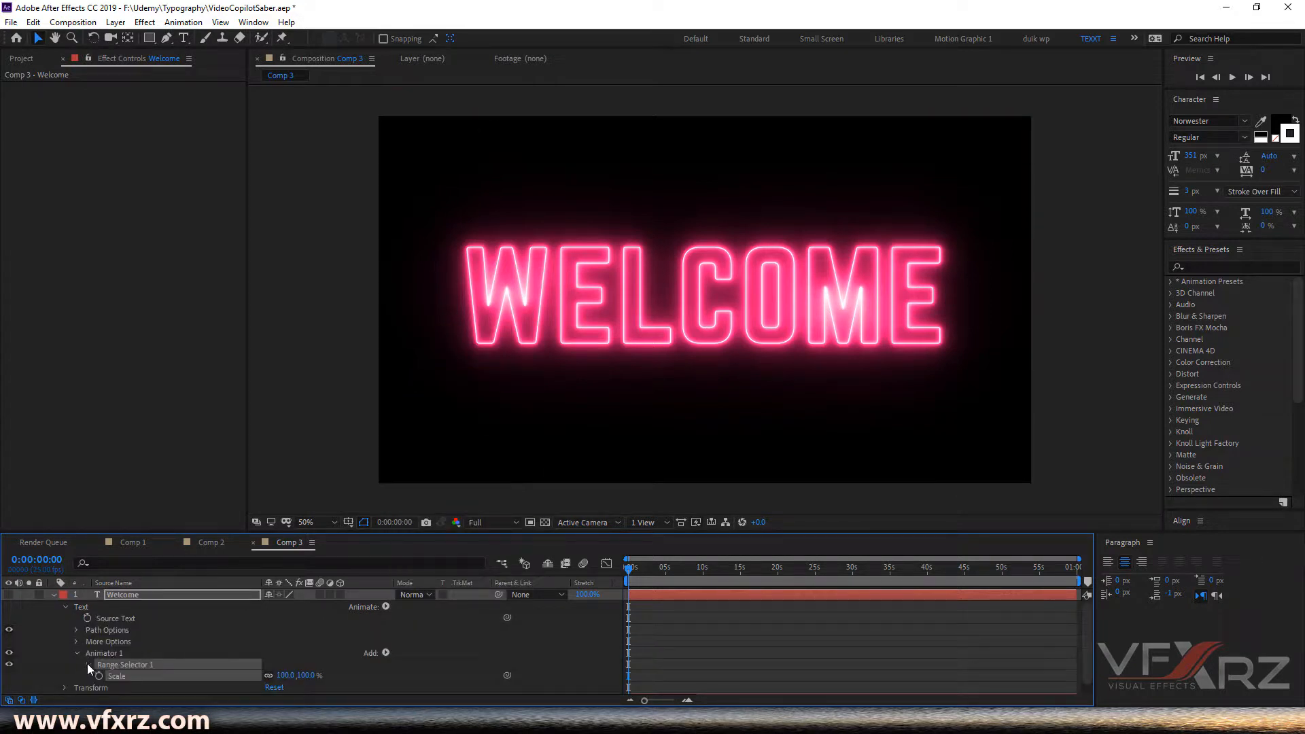
- Expand the animator's range selector and reduce its Scale to 0%, refining the value to 0.001%
click(87, 664)
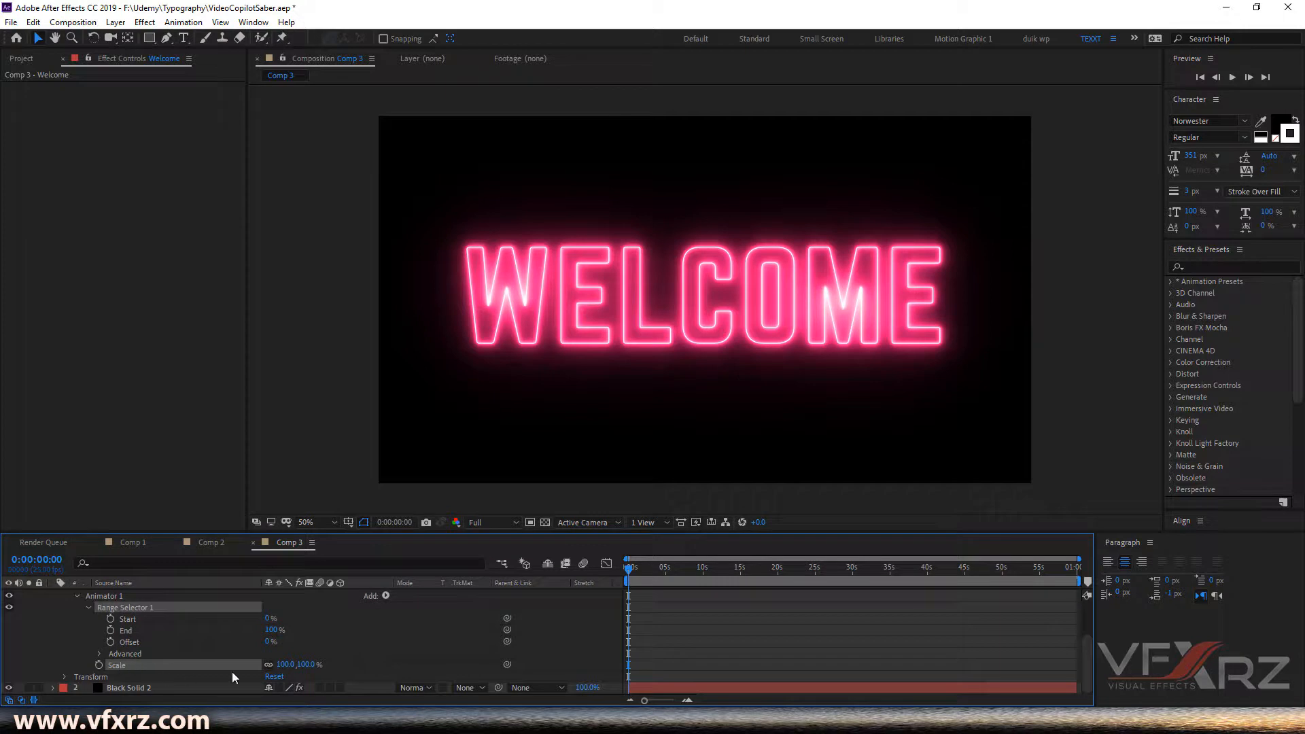
click(284, 665)
text(0)
key(Return)
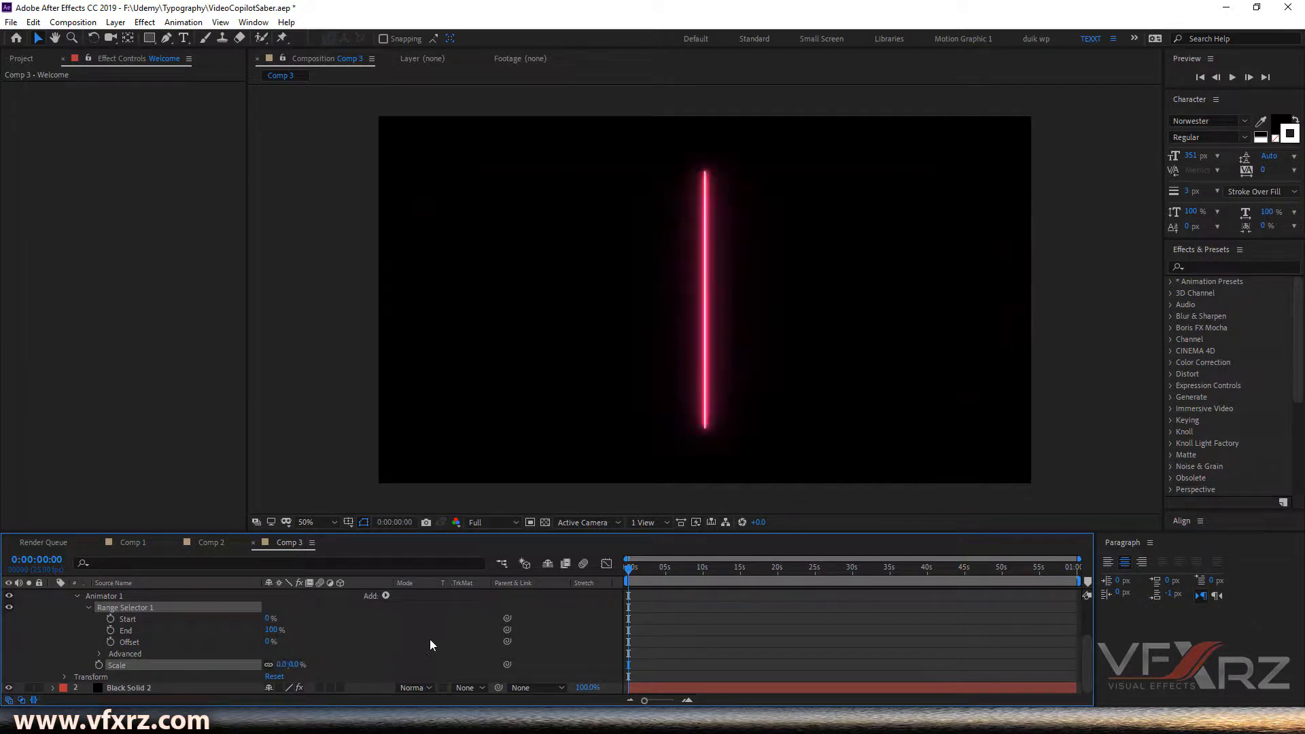
click(280, 665)
text(0.001)
click(422, 628)
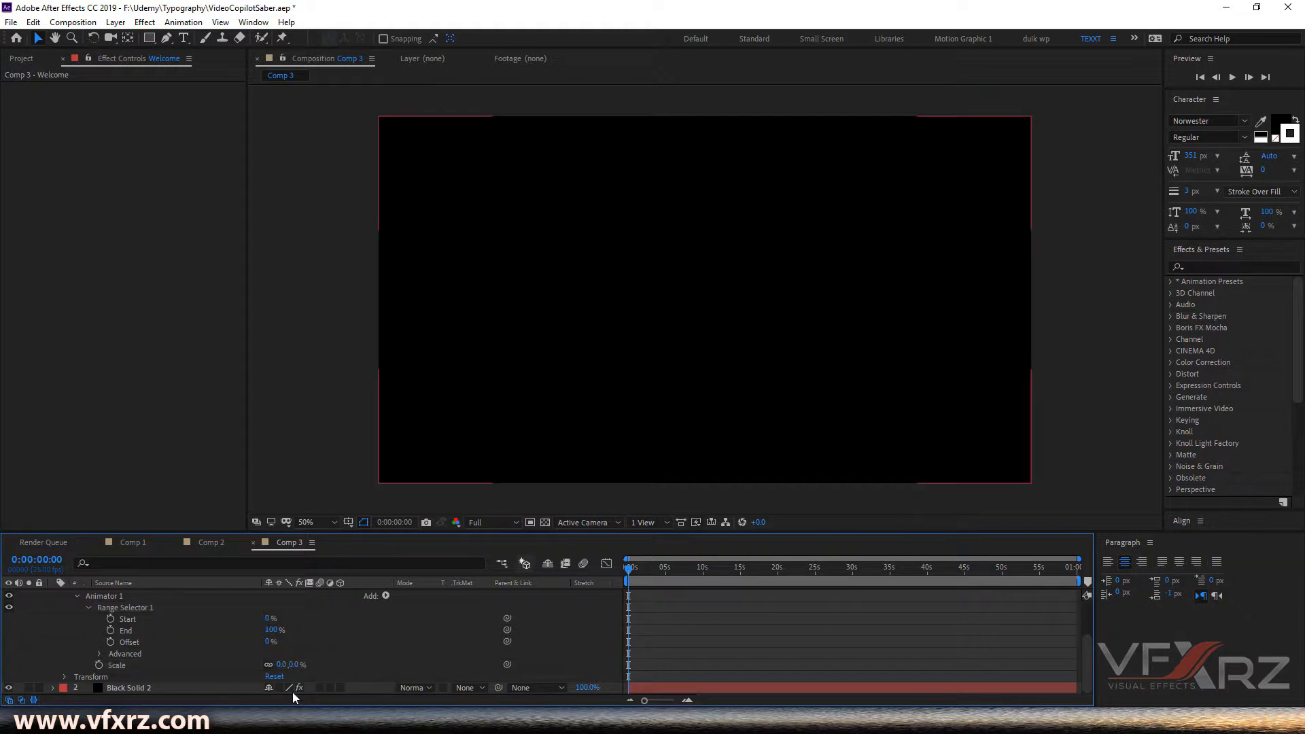
- Test the letter reveal by sweeping the range selector's Start value up to 100% and back to 0%
click(134, 619)
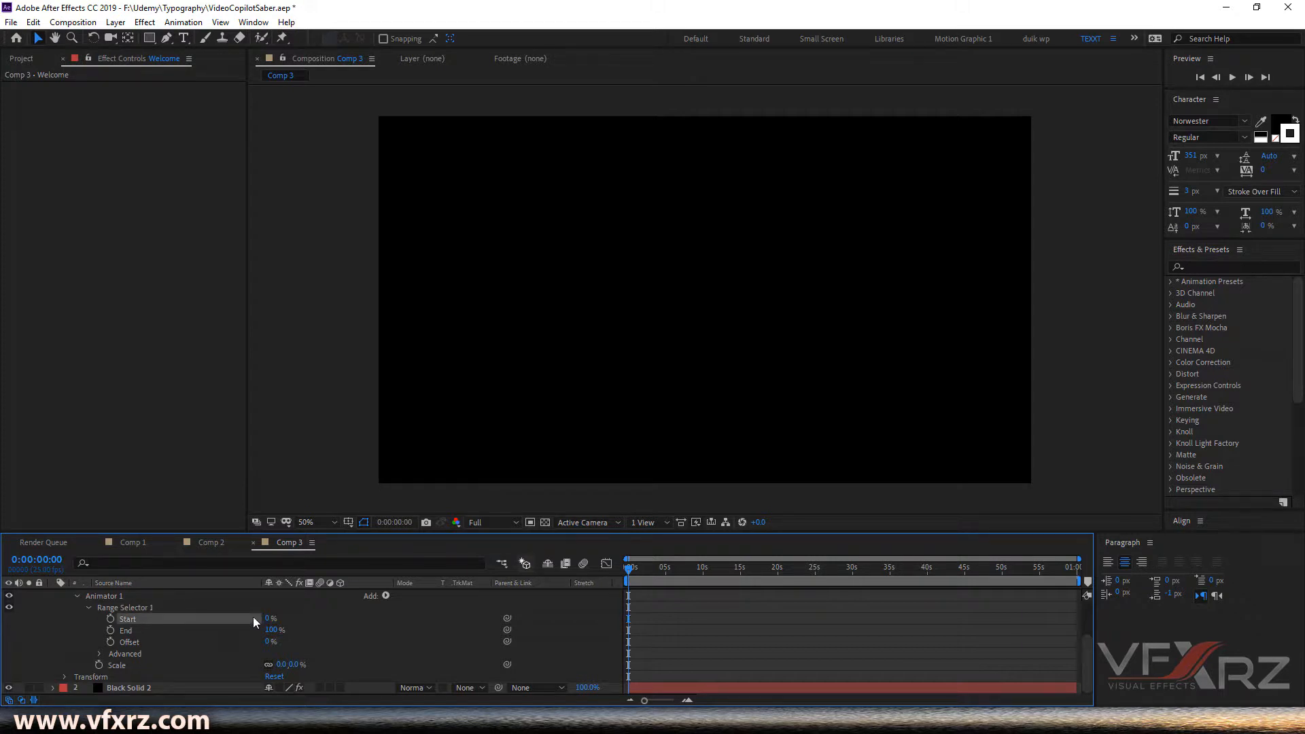
drag(269, 619, 344, 619)
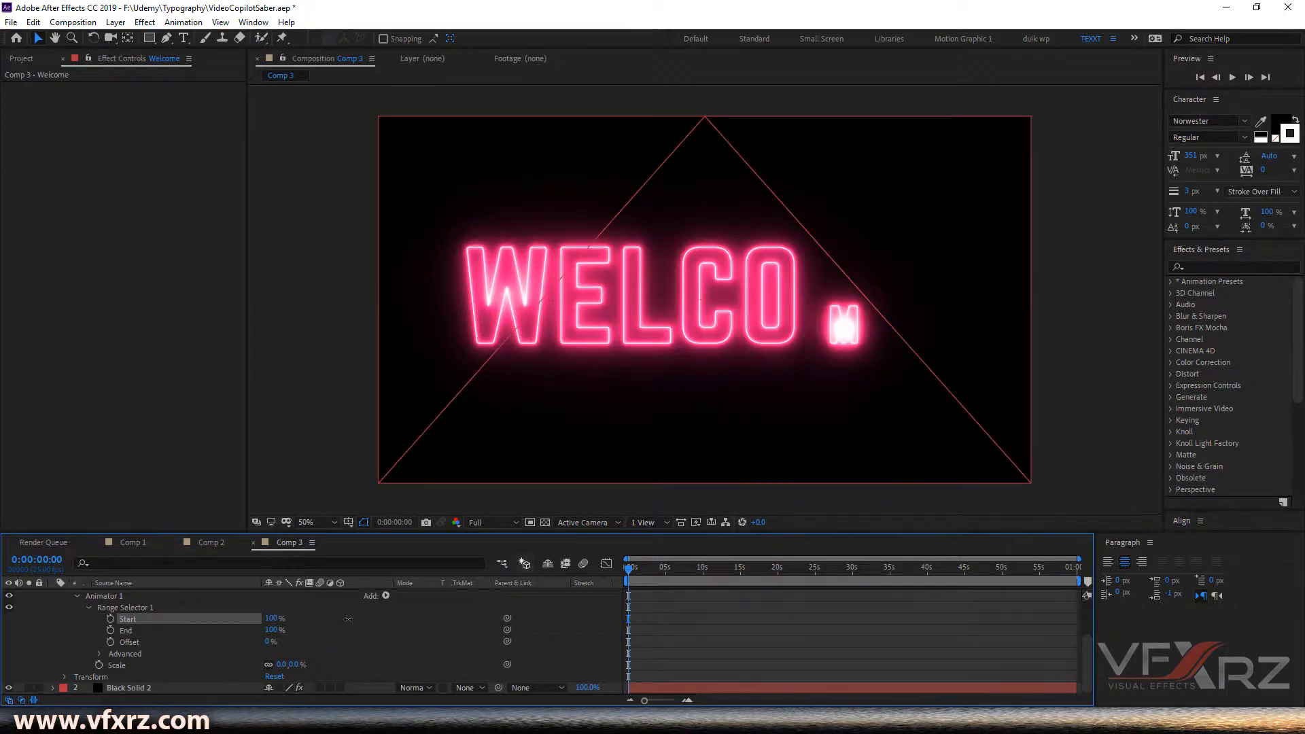
drag(370, 617, 262, 617)
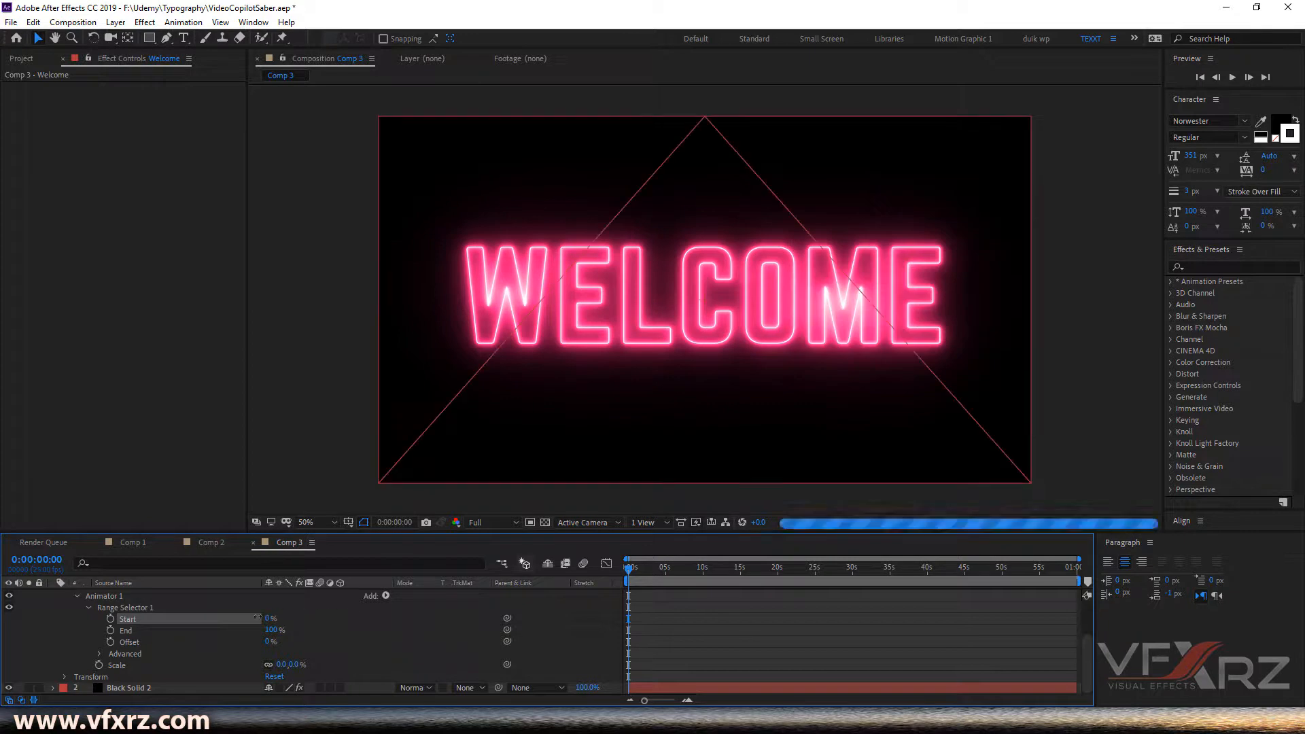
- Keyframe the range selector's Start from 0% at the composition's beginning to 100% at 0:00:04:01
click(111, 619)
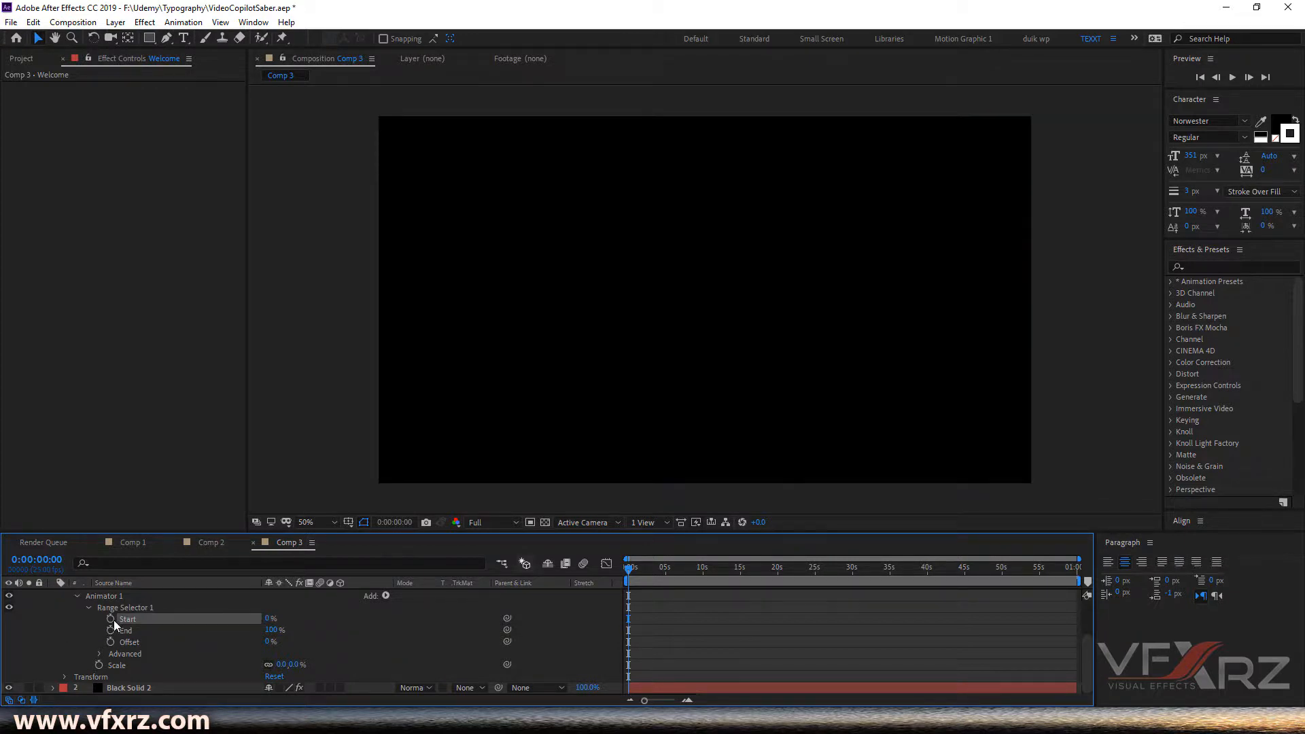
click(688, 701)
click(688, 701)
drag(661, 569, 748, 577)
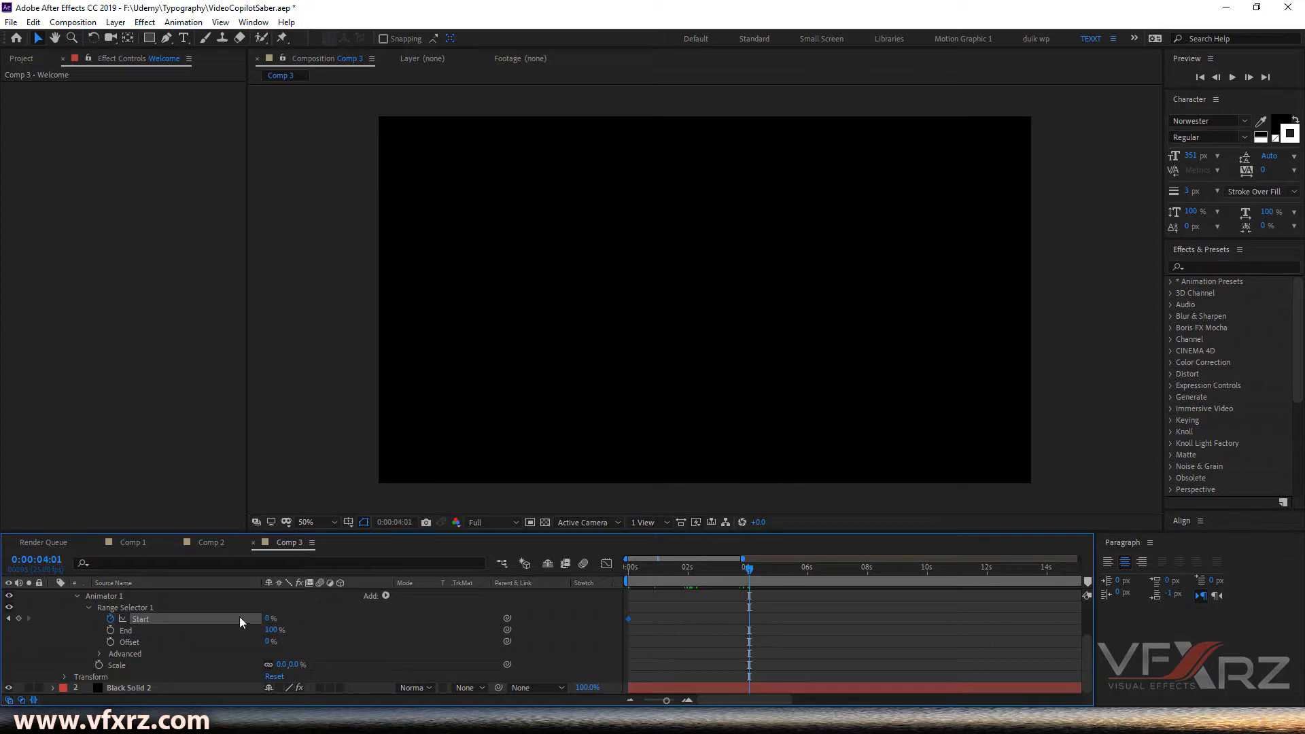
click(272, 618)
text(100)
key(Return)
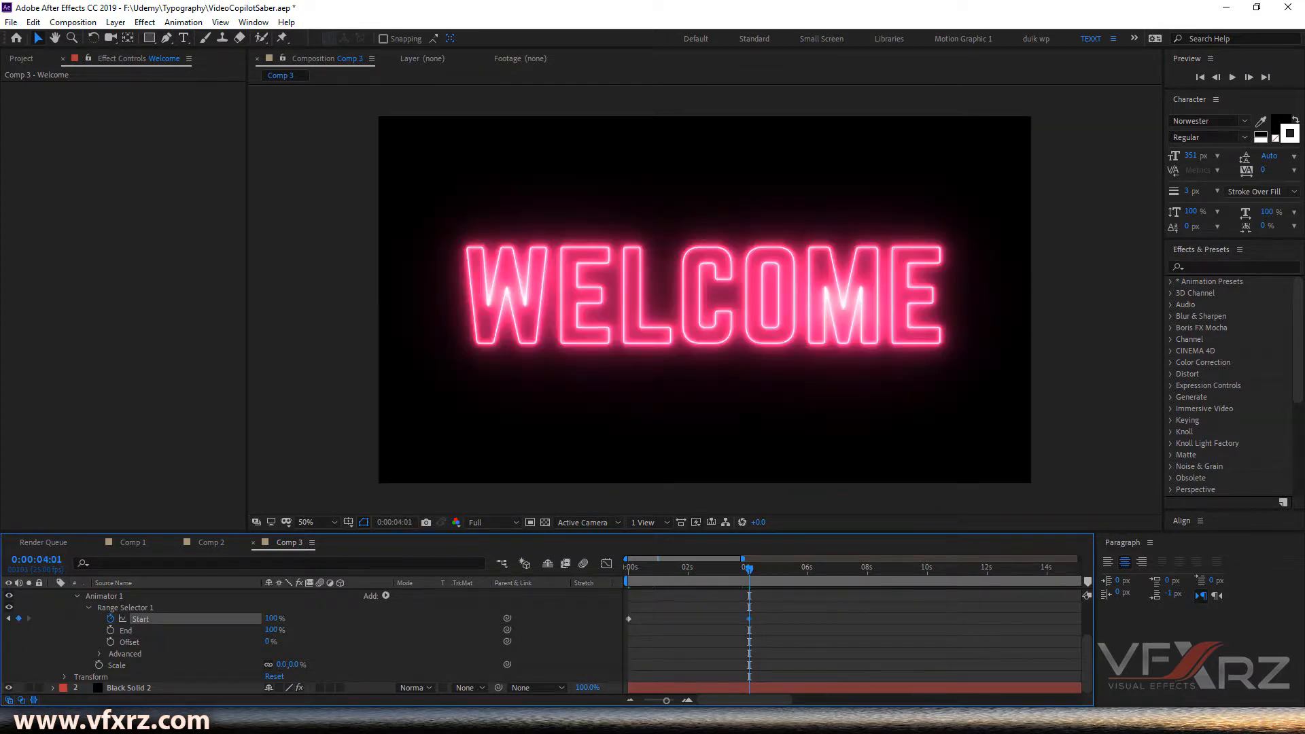
- Shorten the work area so it ends just past the second Start keyframe, at about 5.5 seconds
click(630, 700)
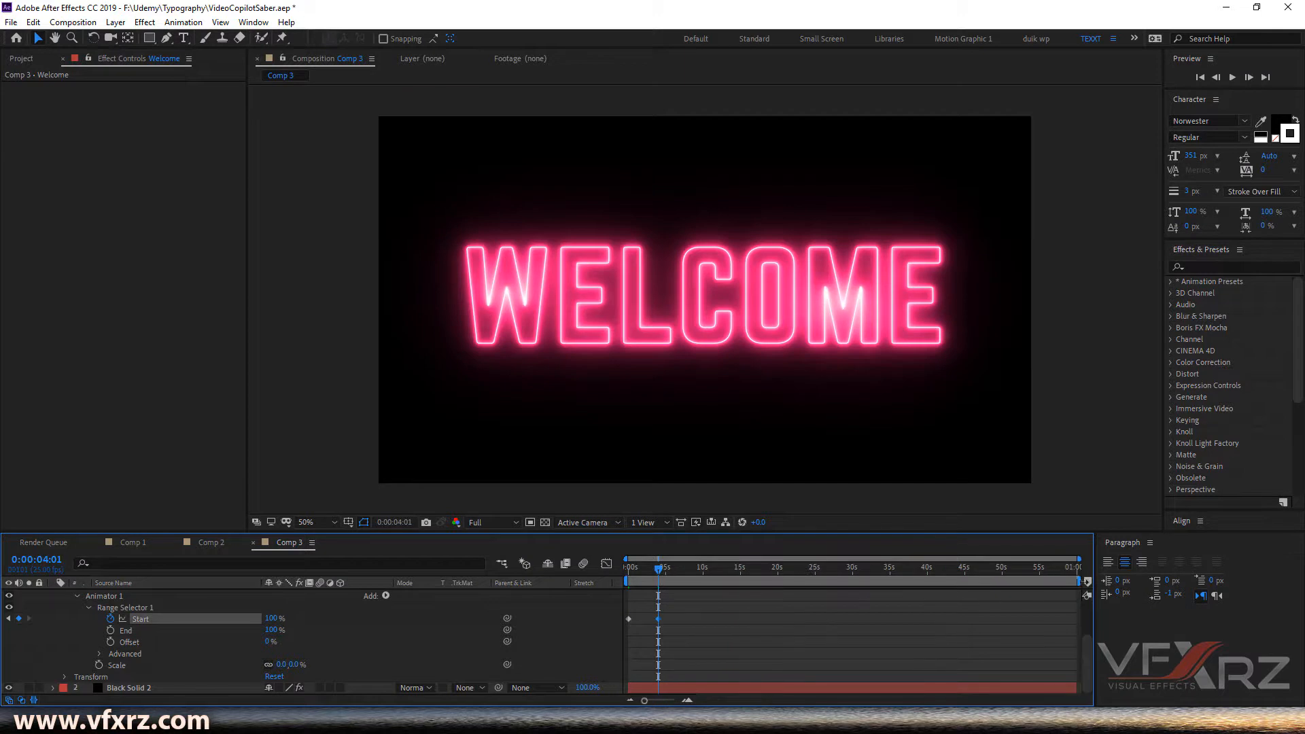
drag(750, 612, 675, 611)
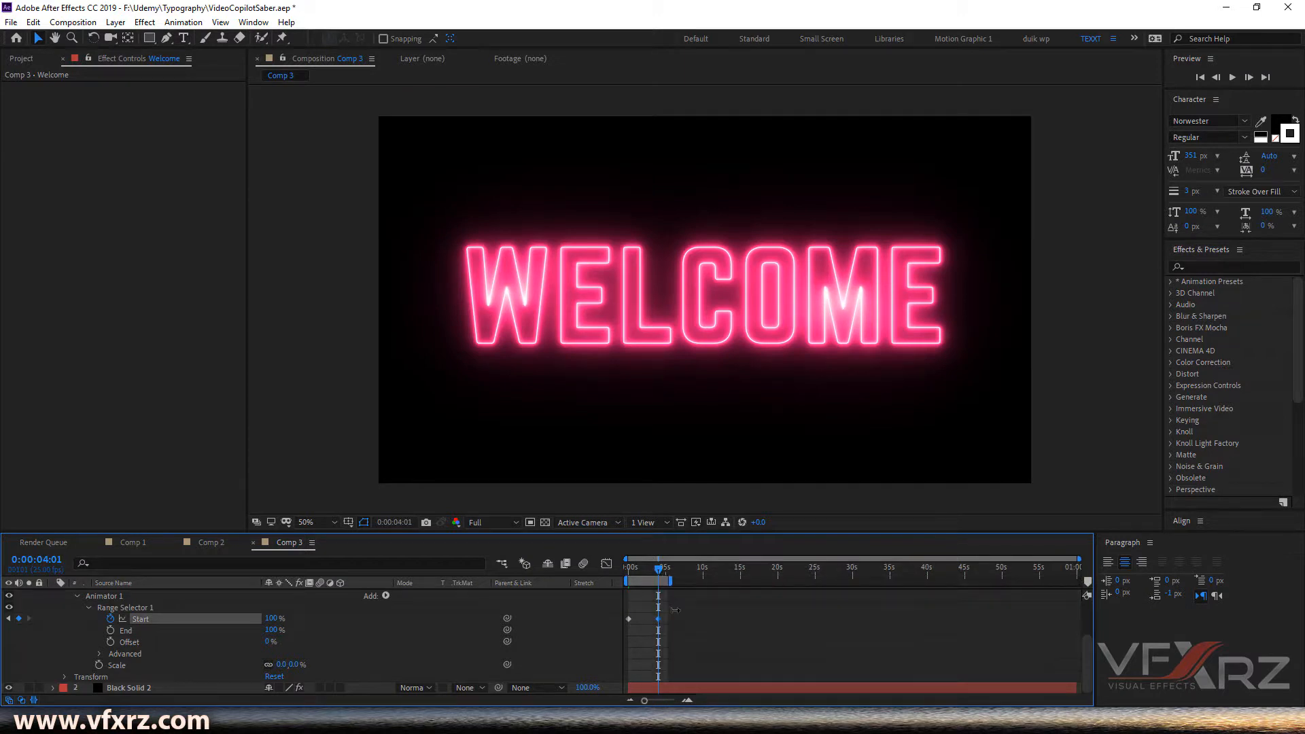
- Preview the letter scale-in animation from the composition's start and scrub the playhead to 0:00:03:20
key(Home)
click(688, 701)
click(688, 700)
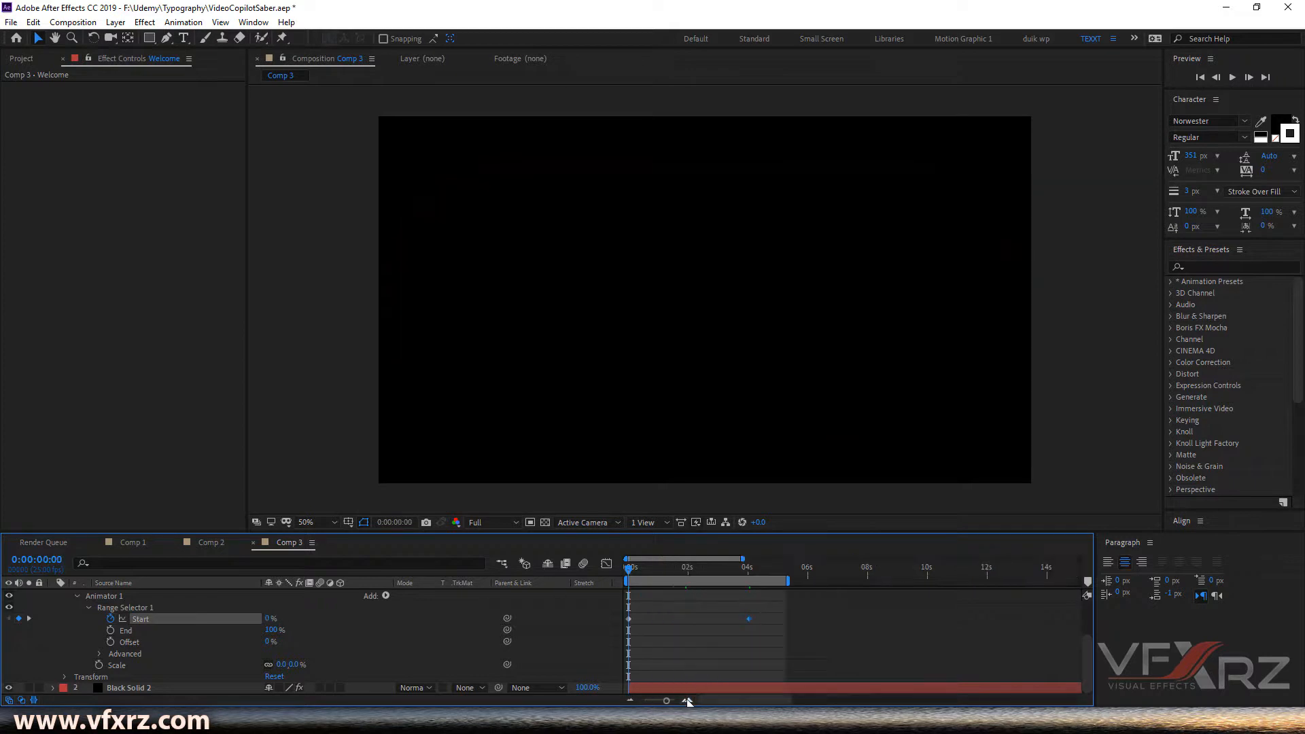
click(688, 700)
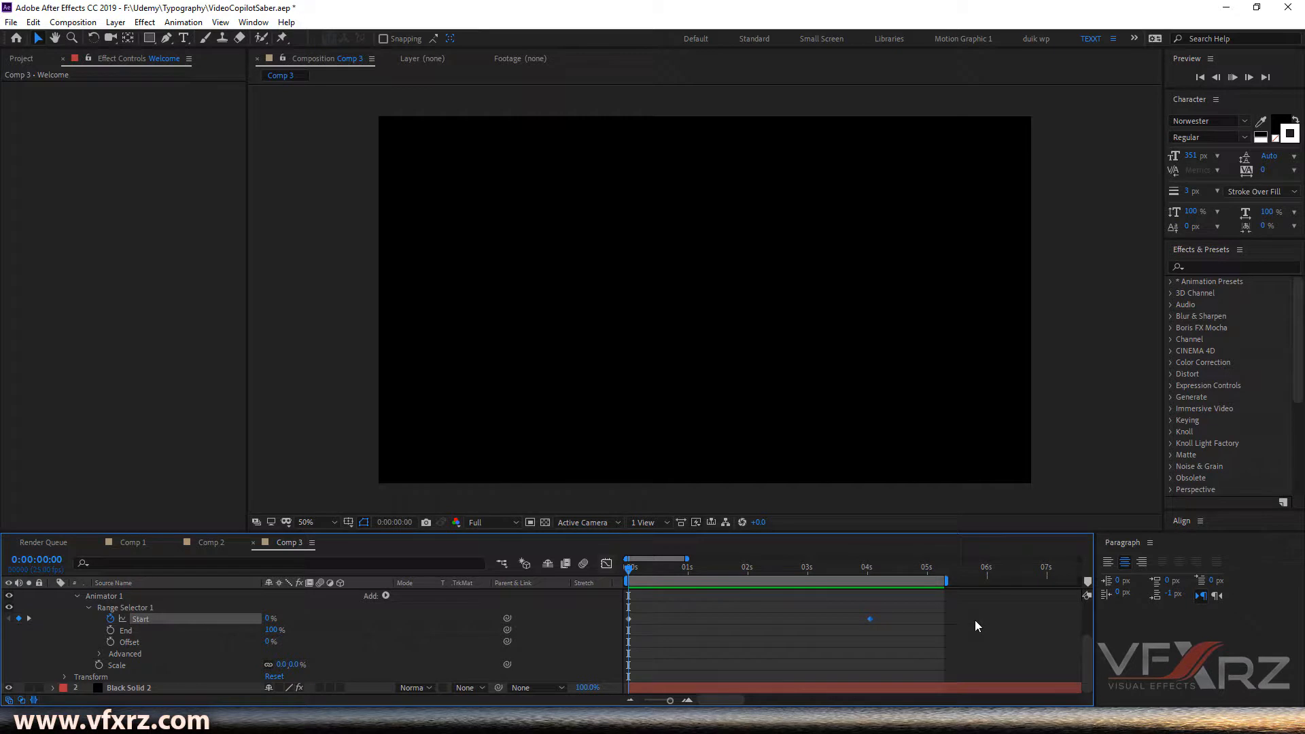
key(space)
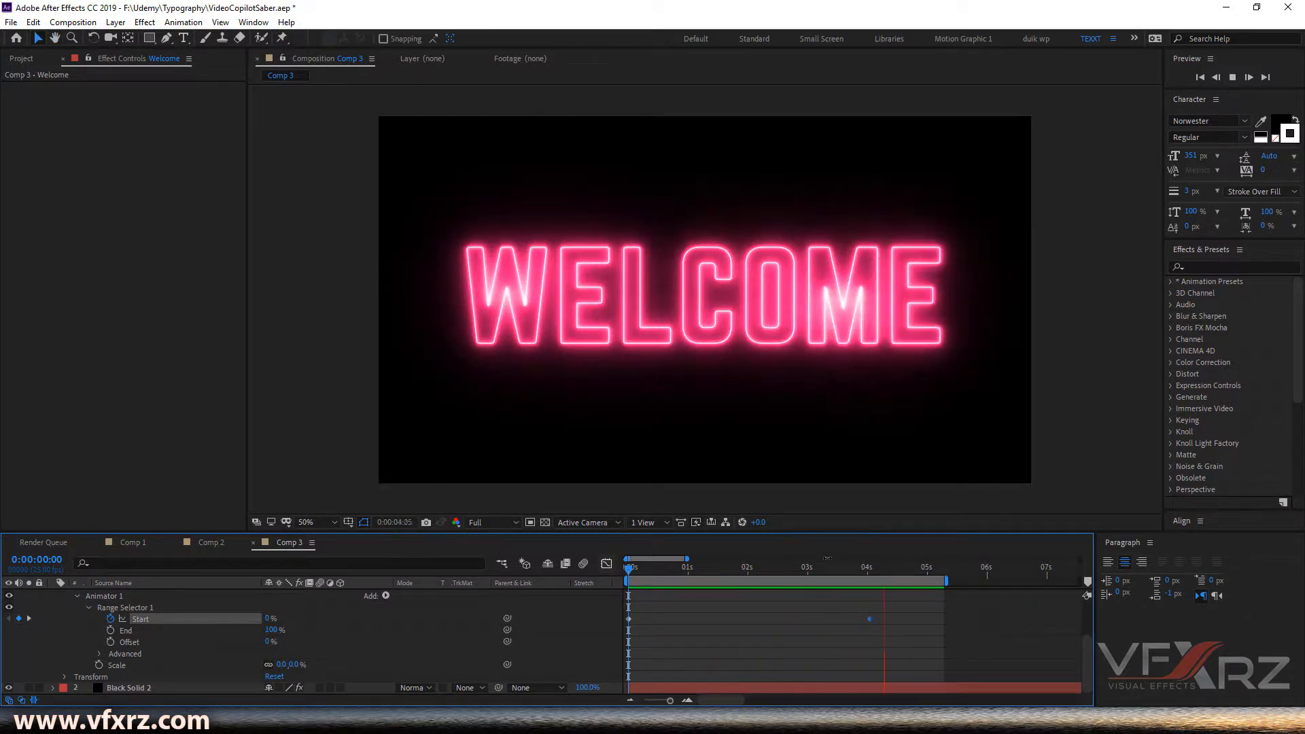
click(707, 567)
drag(658, 581, 855, 578)
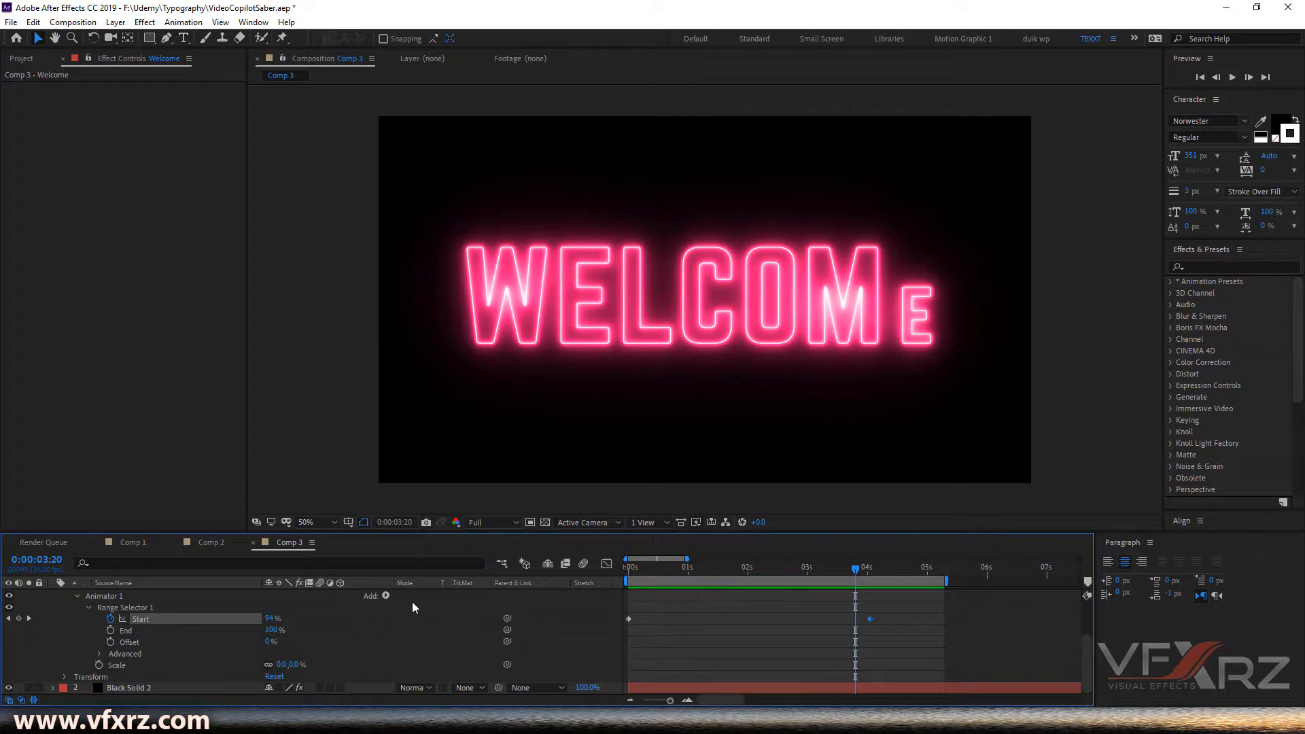
- Add a Wiggly selector to the text animator and preview the randomized letter scaling from the composition's start
click(388, 596)
mouse_move(400, 602)
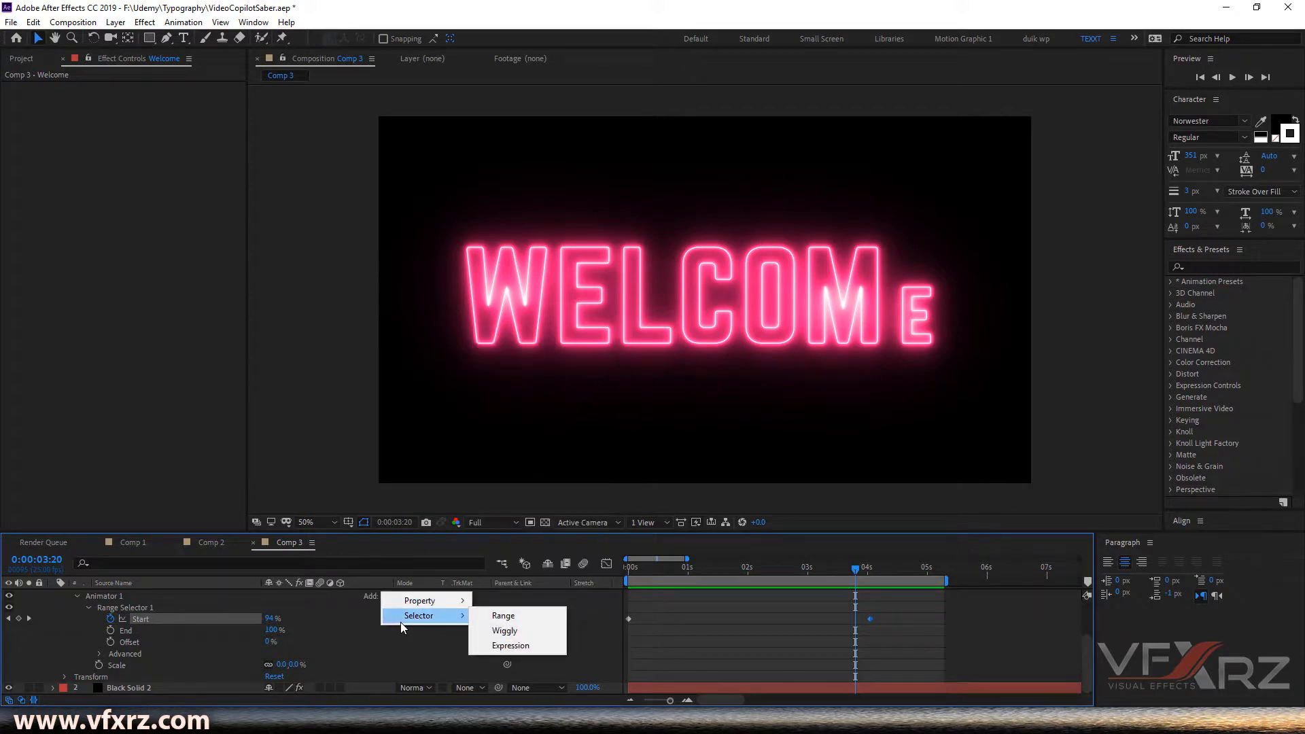
click(522, 632)
click(680, 572)
key(space)
key(Home)
key(space)
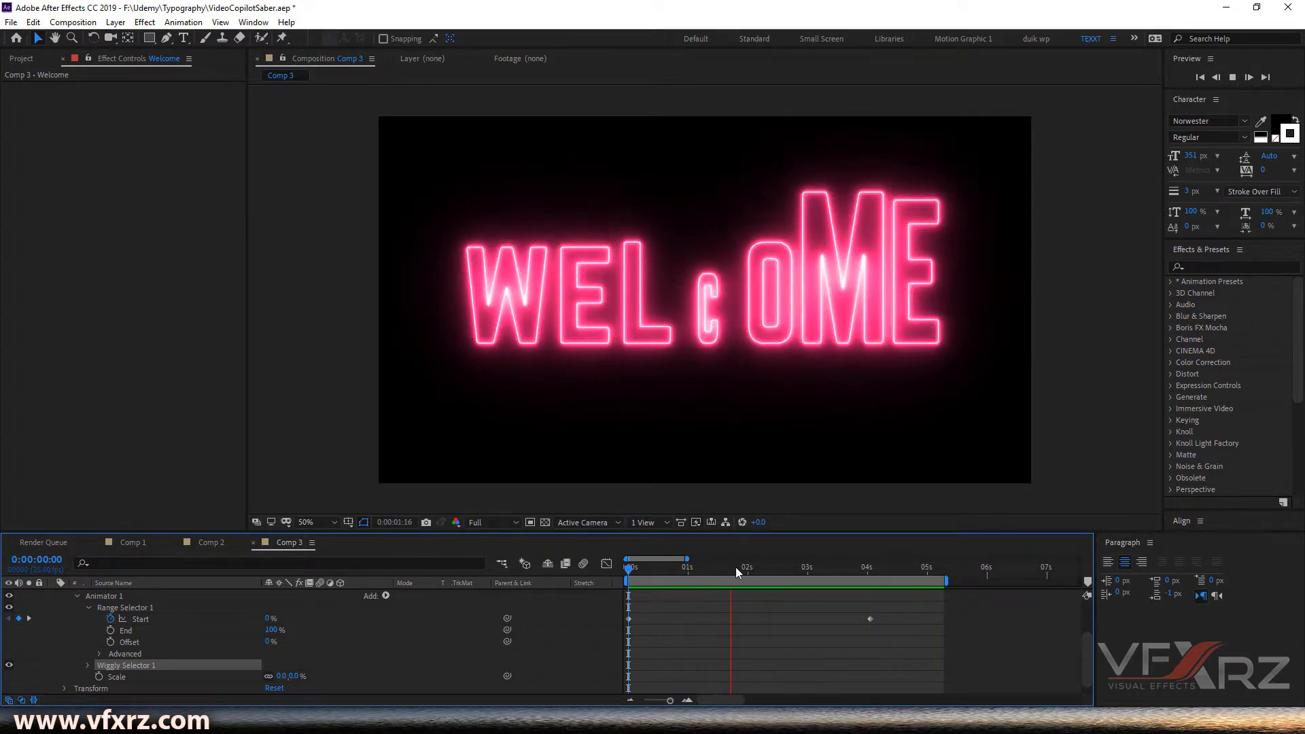
click(800, 567)
drag(821, 567, 858, 567)
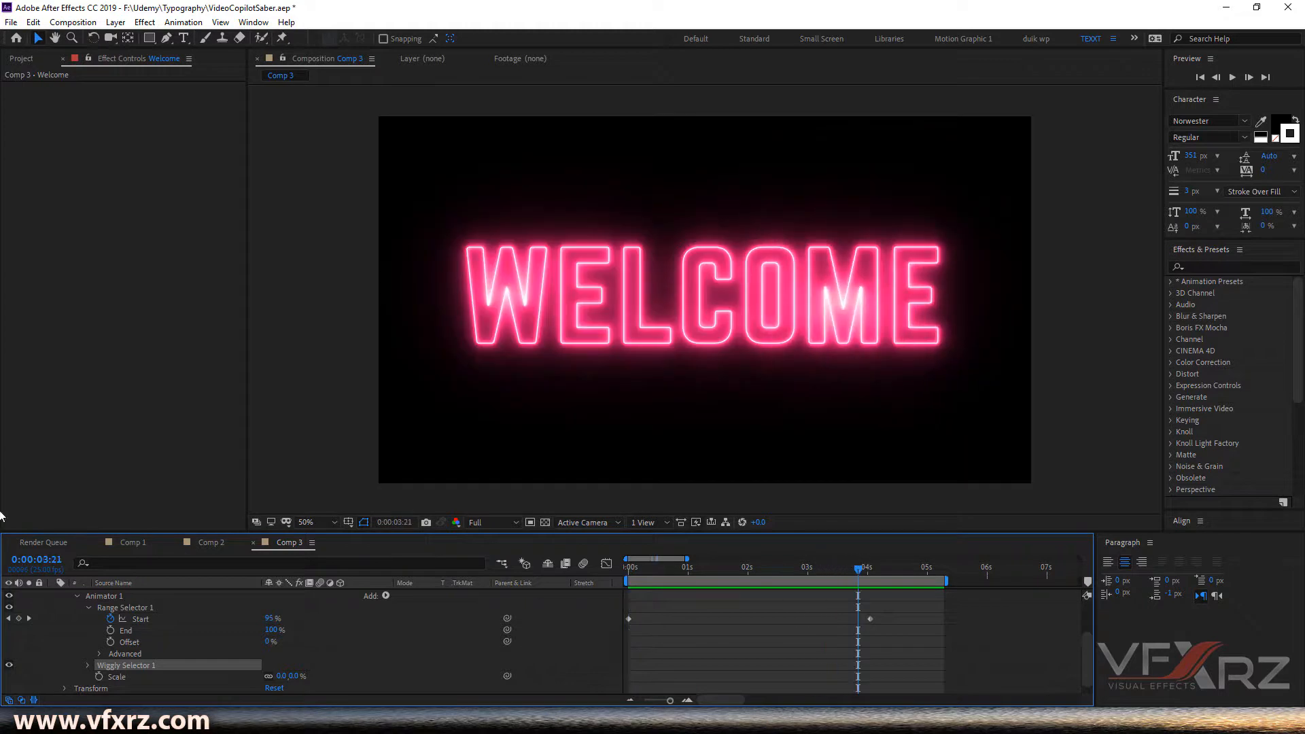
- Delete the Welcome layer's text animator and select the Black Solid 2 layer with the playhead at the composition's start
scroll(125, 619, up, 1)
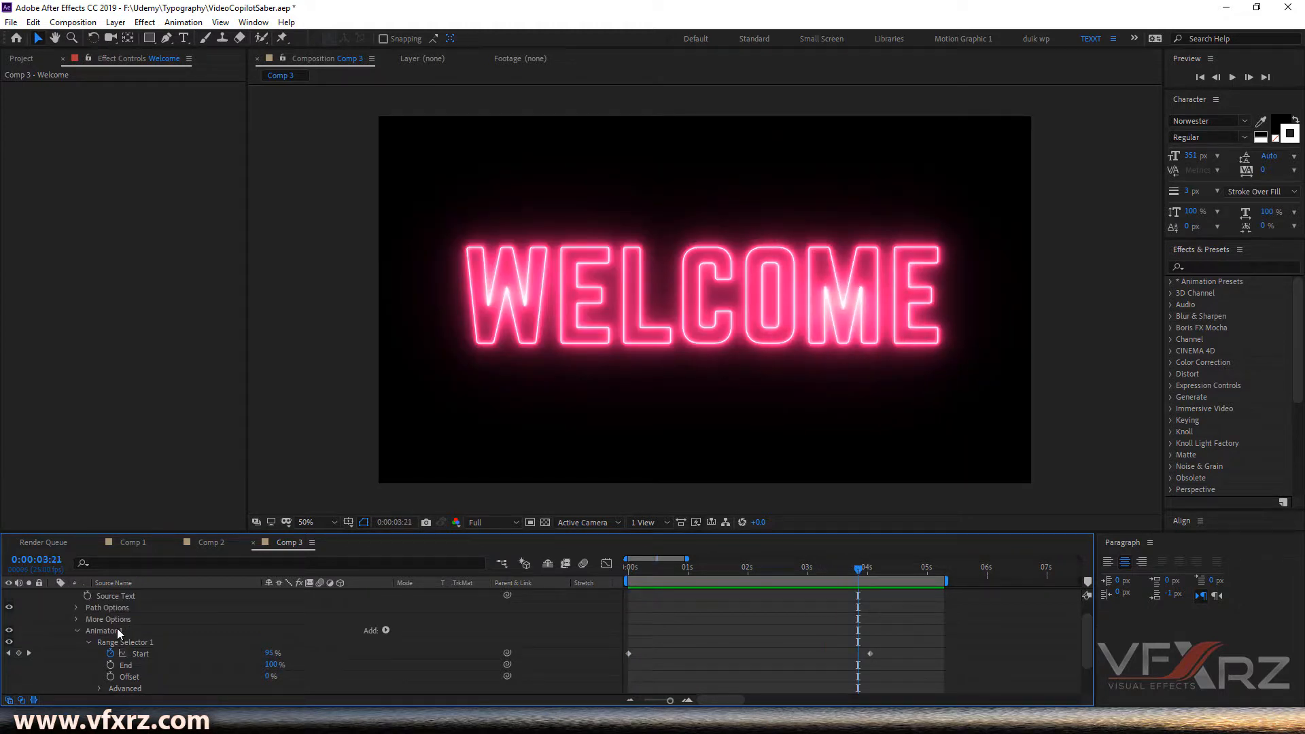
click(117, 629)
key(Delete)
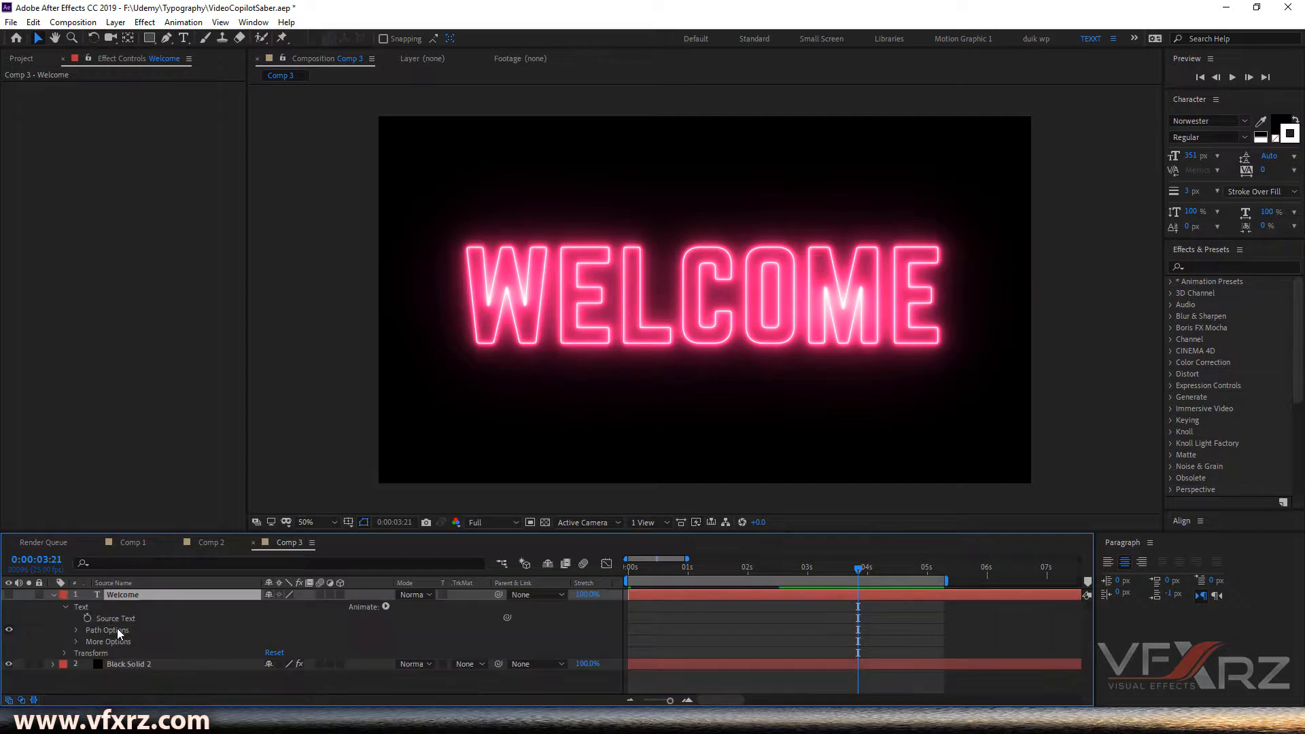
click(54, 595)
click(125, 605)
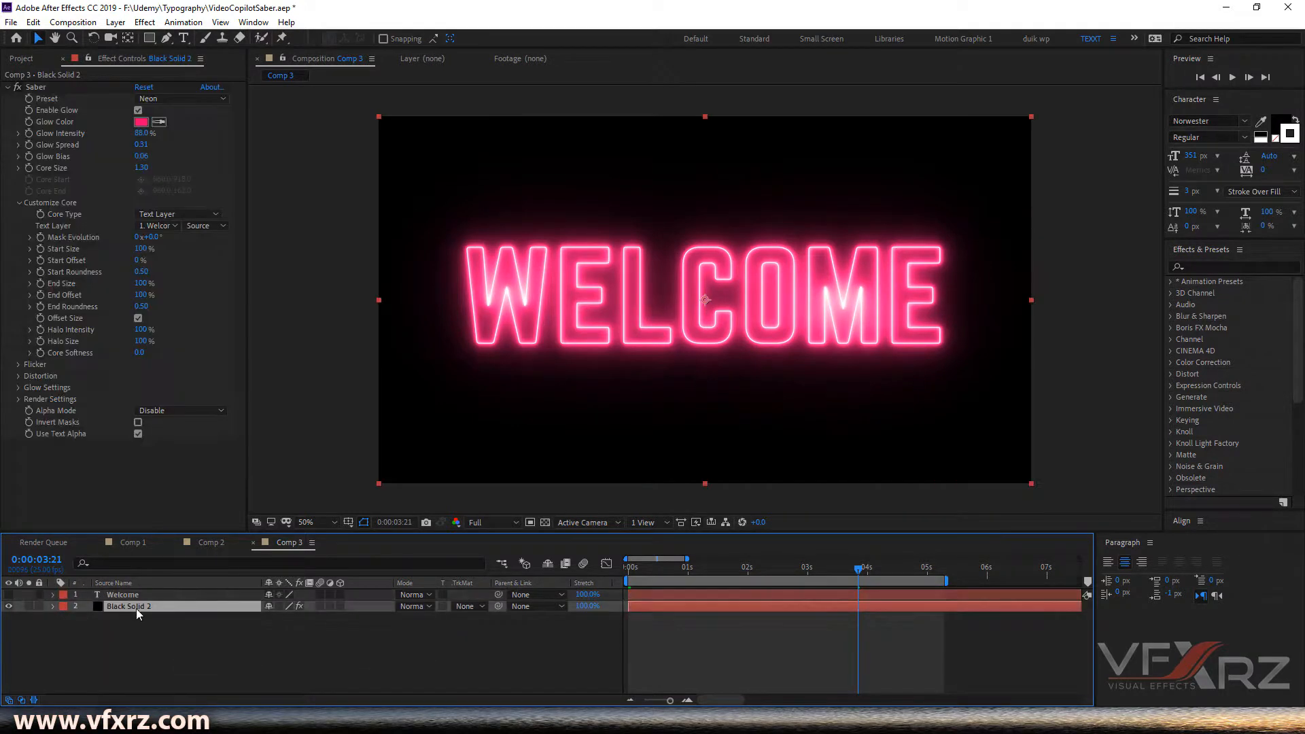
click(717, 568)
drag(659, 568, 610, 567)
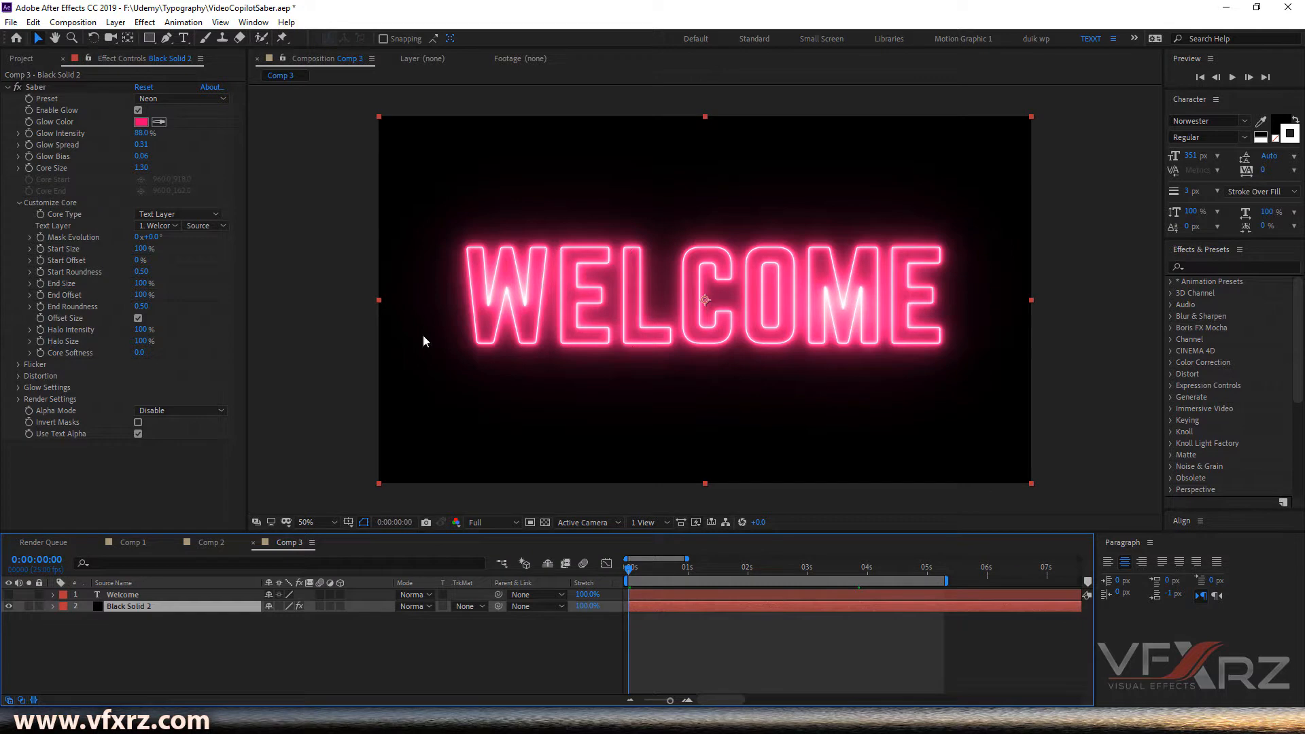
- Reduce Saber's Start Size to 0% and inspect the tapered strokes on the letters up close
click(64, 251)
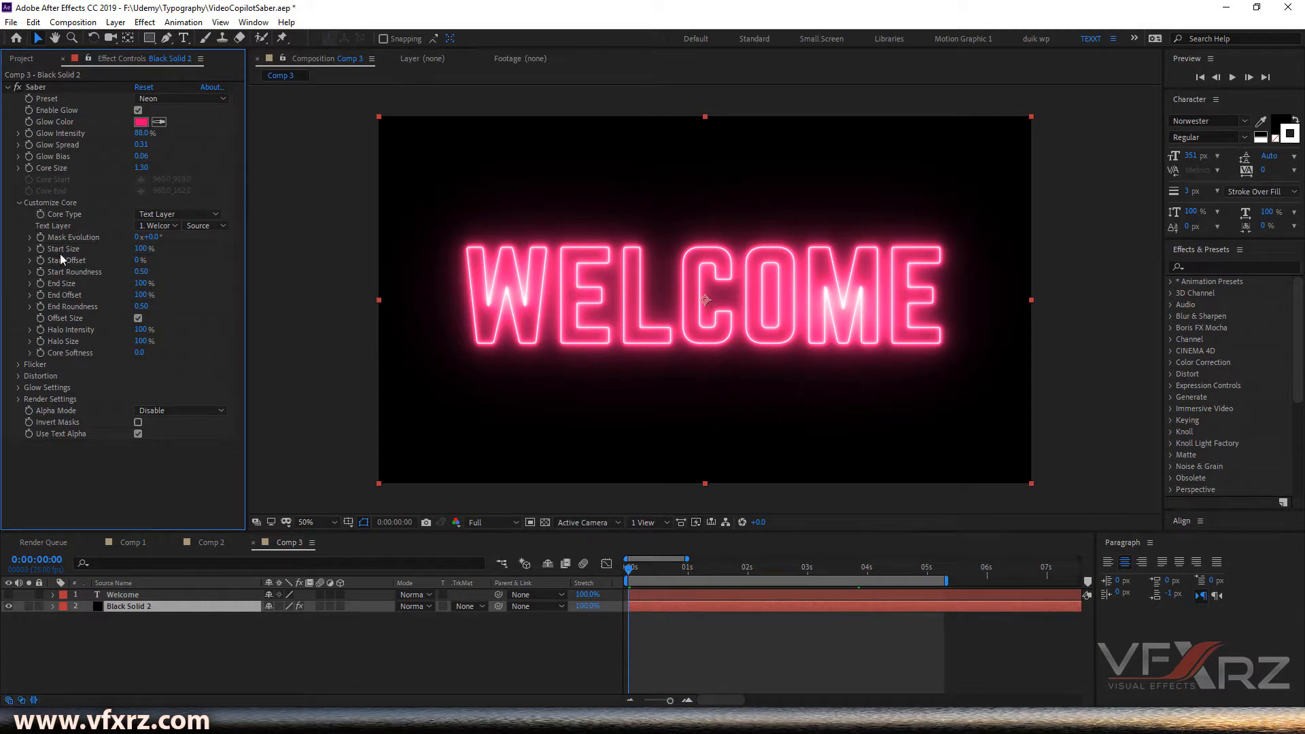
drag(141, 250, 102, 250)
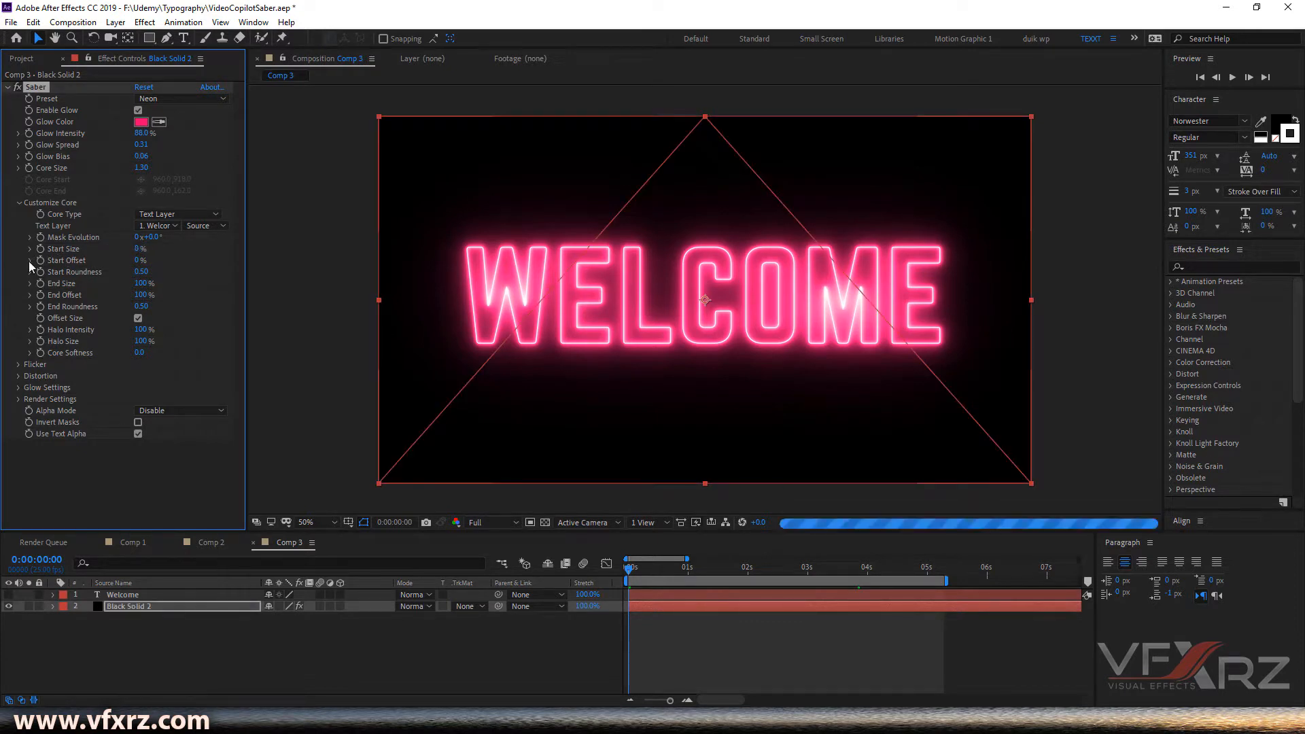
scroll(501, 267, up, 1)
drag(367, 197, 480, 176)
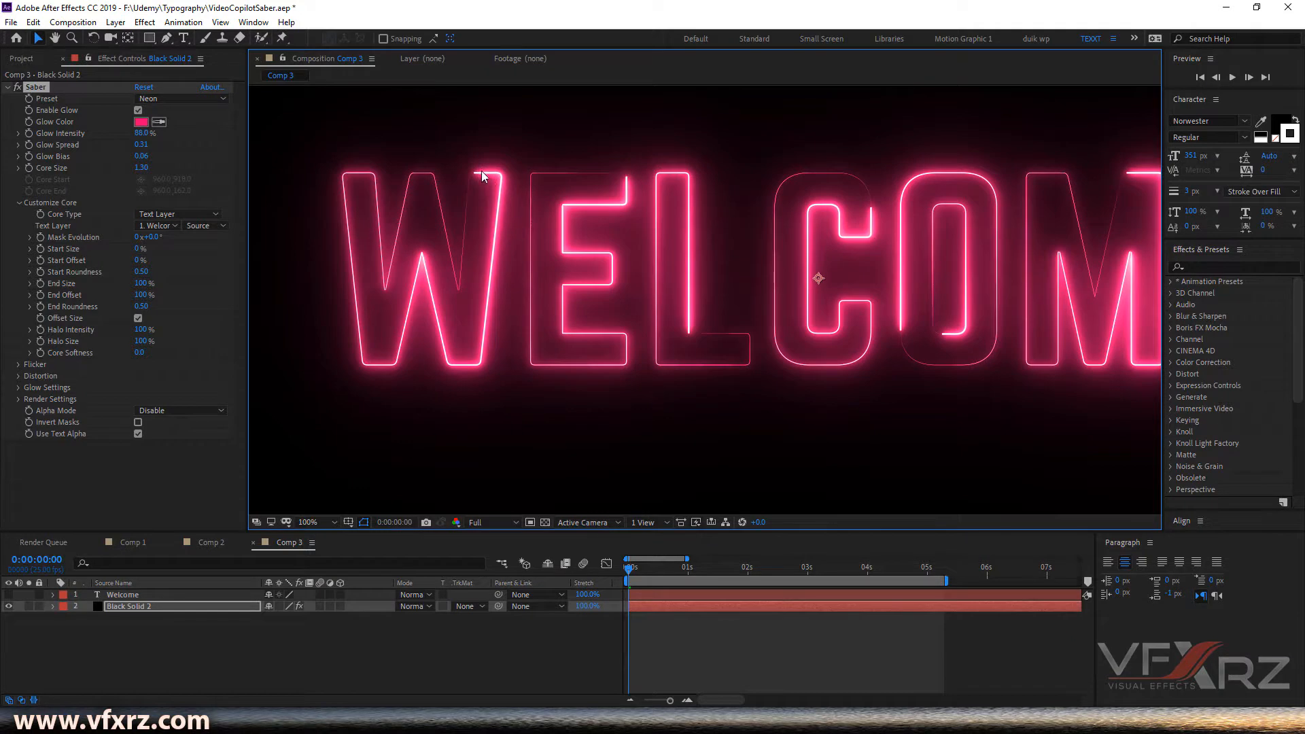
- Test Saber's End Size at 200% and bring it down to 105%
click(63, 281)
drag(144, 284, 211, 286)
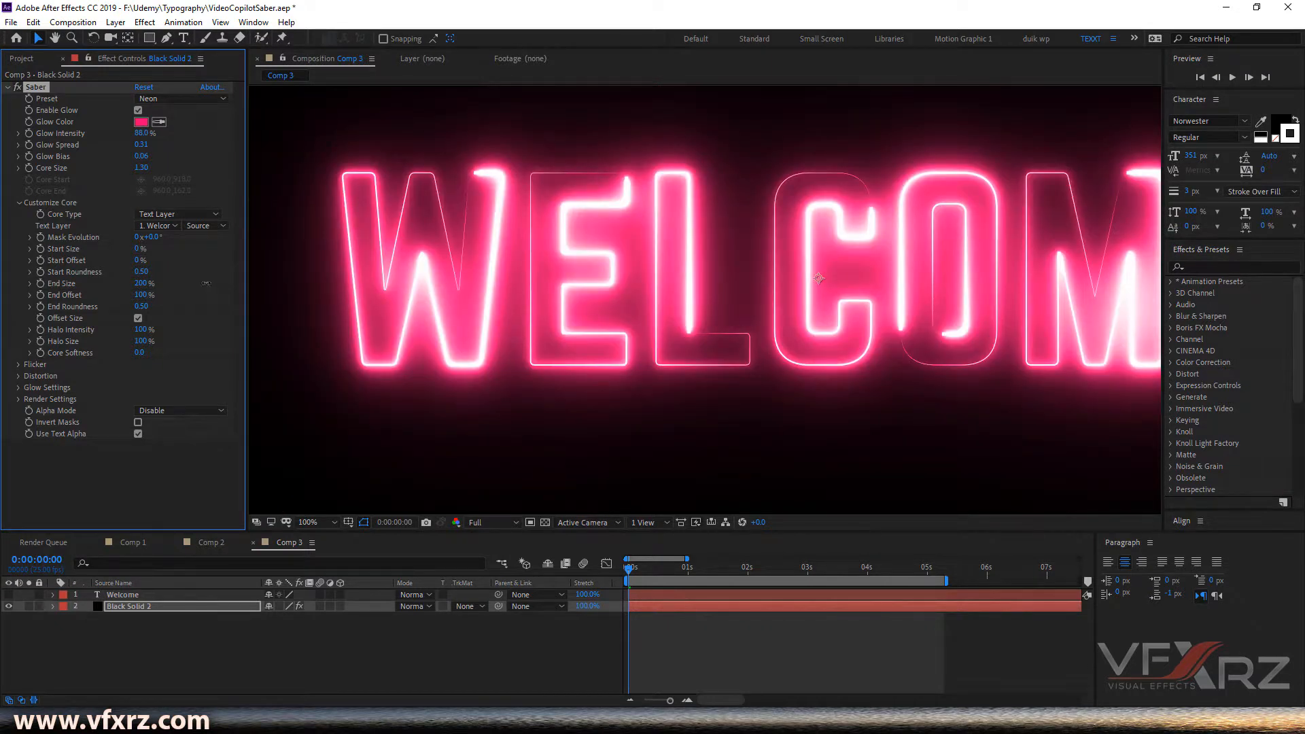
drag(189, 275, 149, 288)
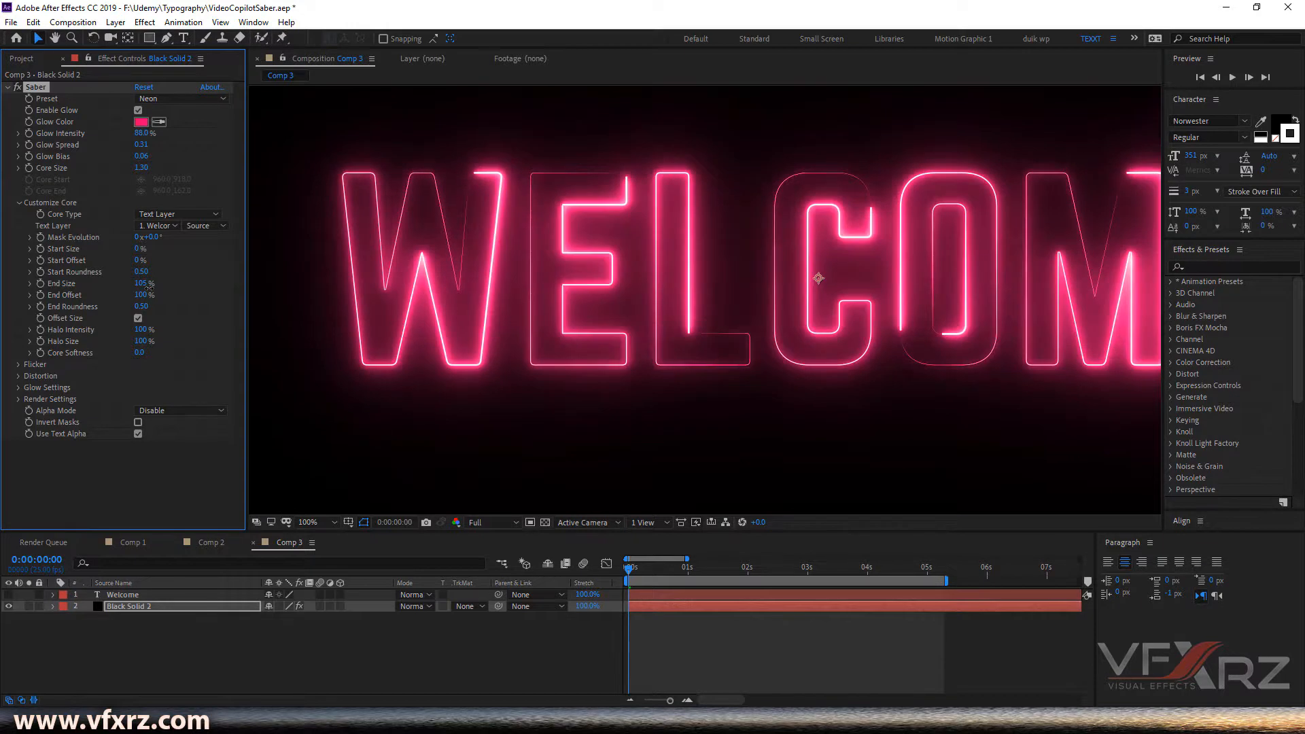
drag(150, 286, 149, 287)
- Set Saber's Start Offset to 100% and add its first keyframe at the composition's start
drag(140, 260, 235, 261)
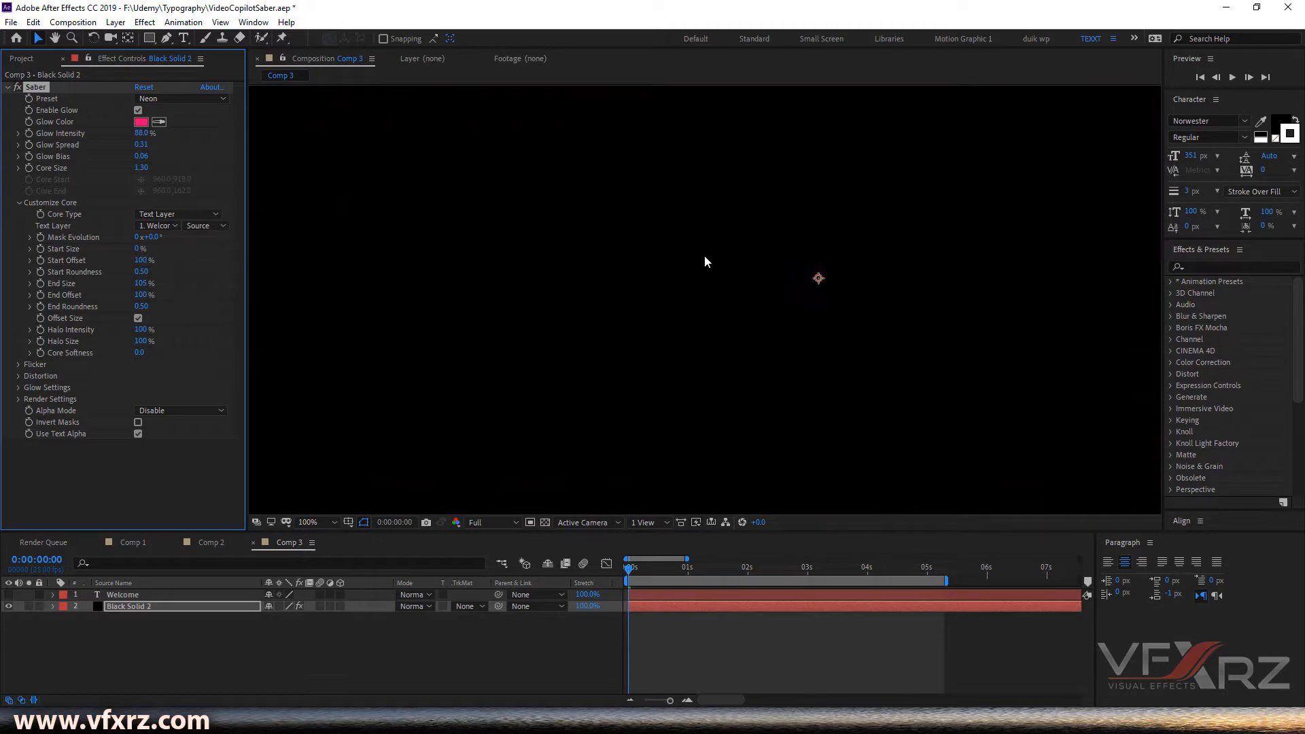
scroll(705, 257, down, 1)
key(h)
drag(704, 257, 676, 248)
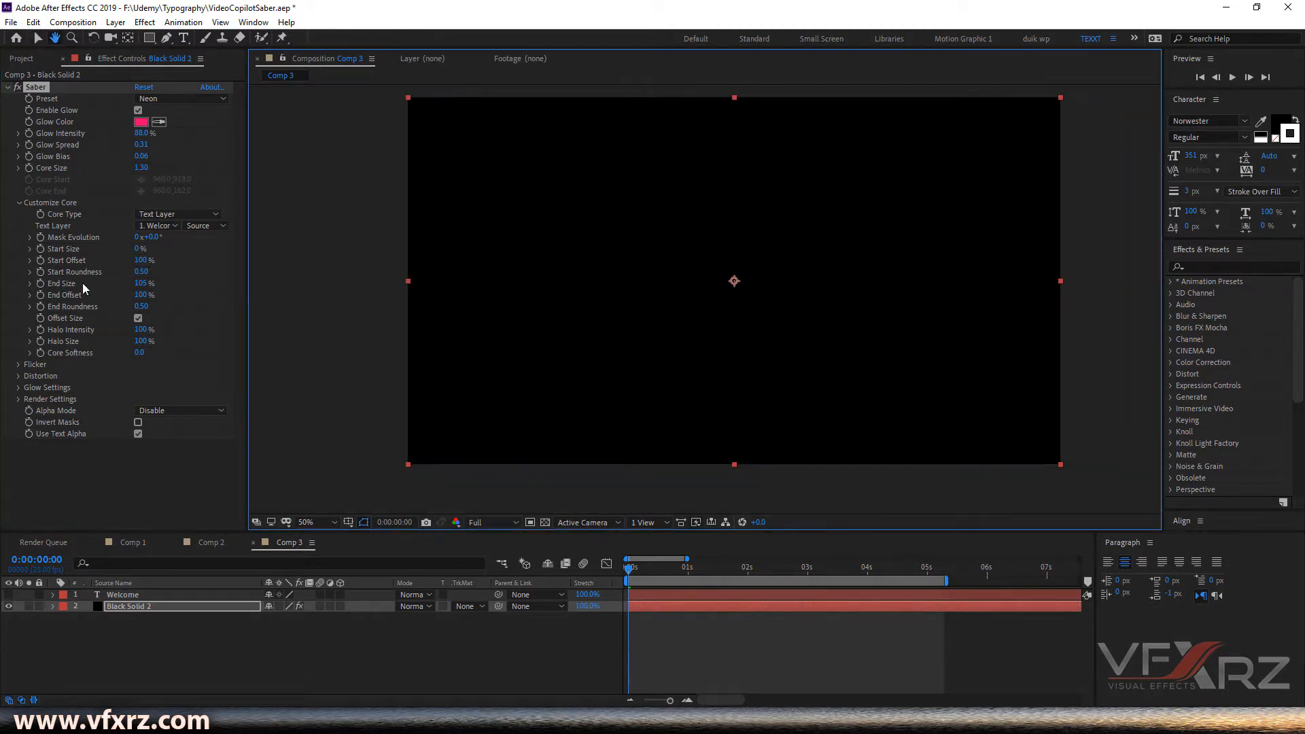
key(v)
click(41, 260)
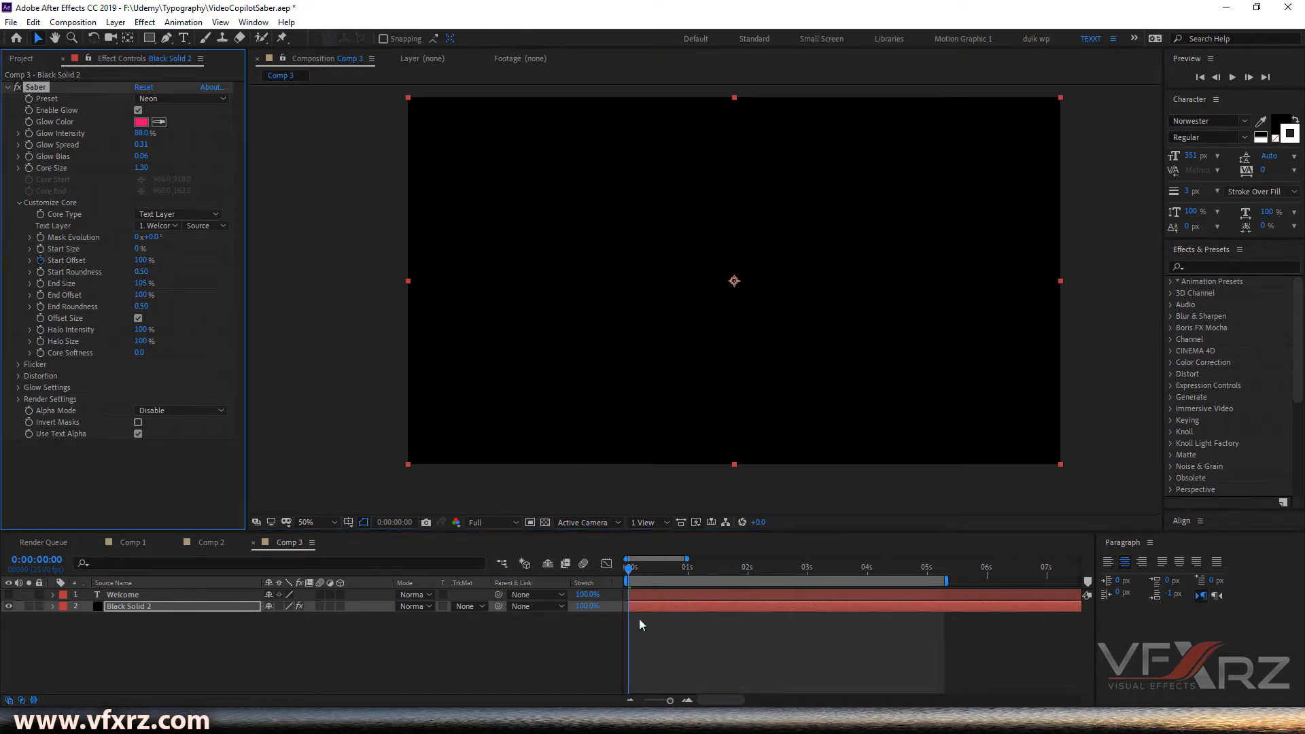
- Keyframe Saber's Start Offset at 0% at 0:00:04:00
click(690, 568)
drag(696, 577, 868, 571)
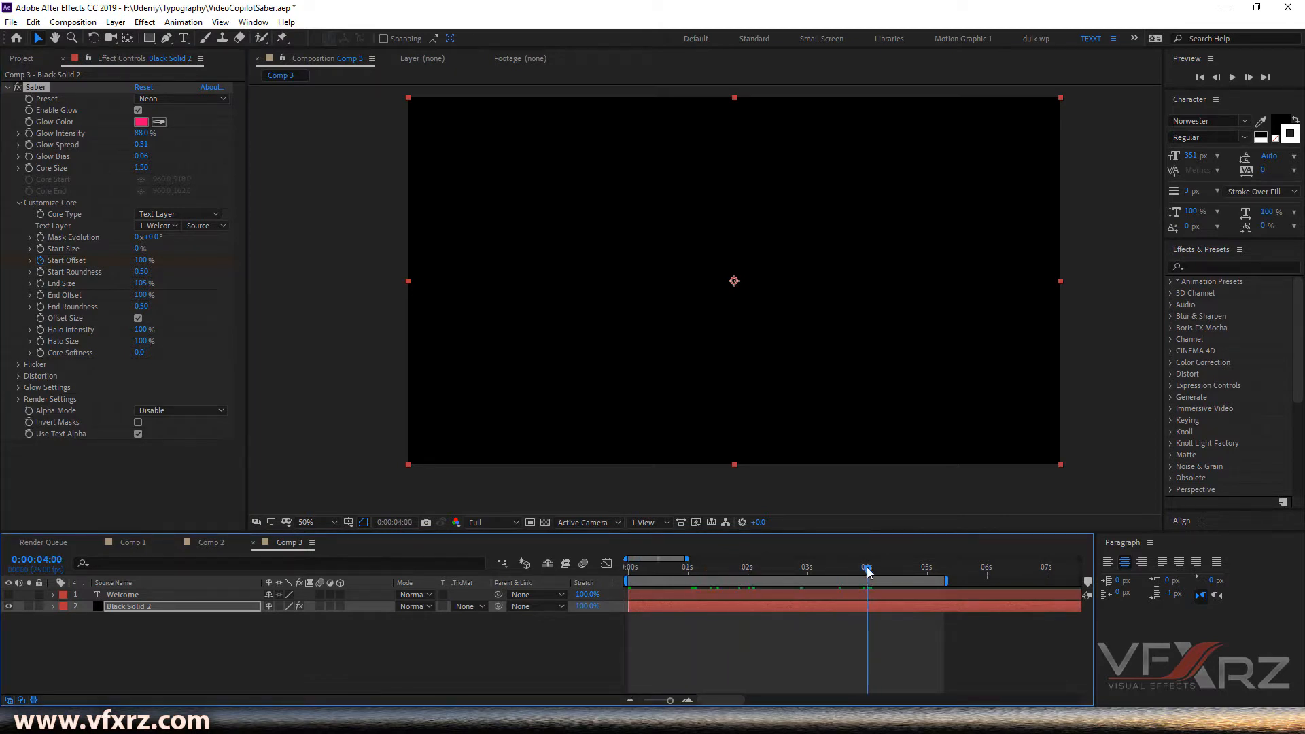
click(142, 260)
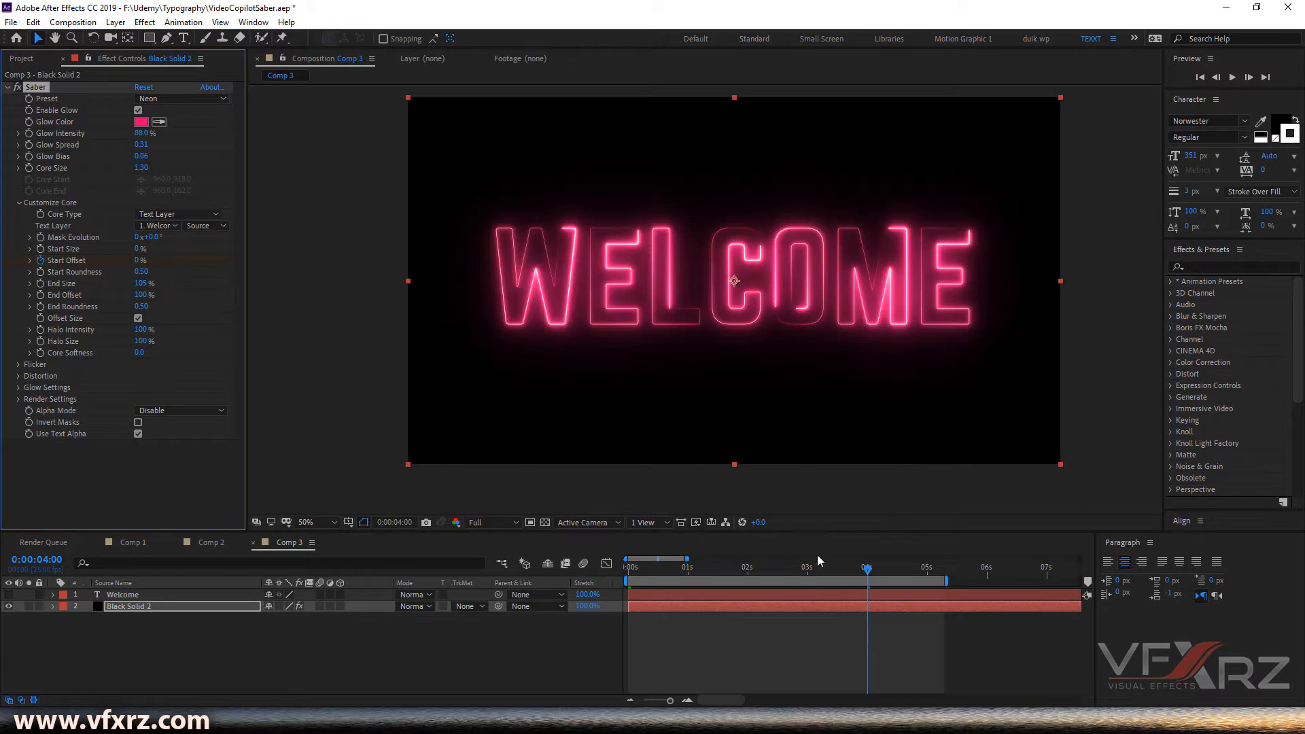
click(518, 620)
- Preview the neon stroke draw-on from the composition's start and scrub to 0:00:03:22
key(Home)
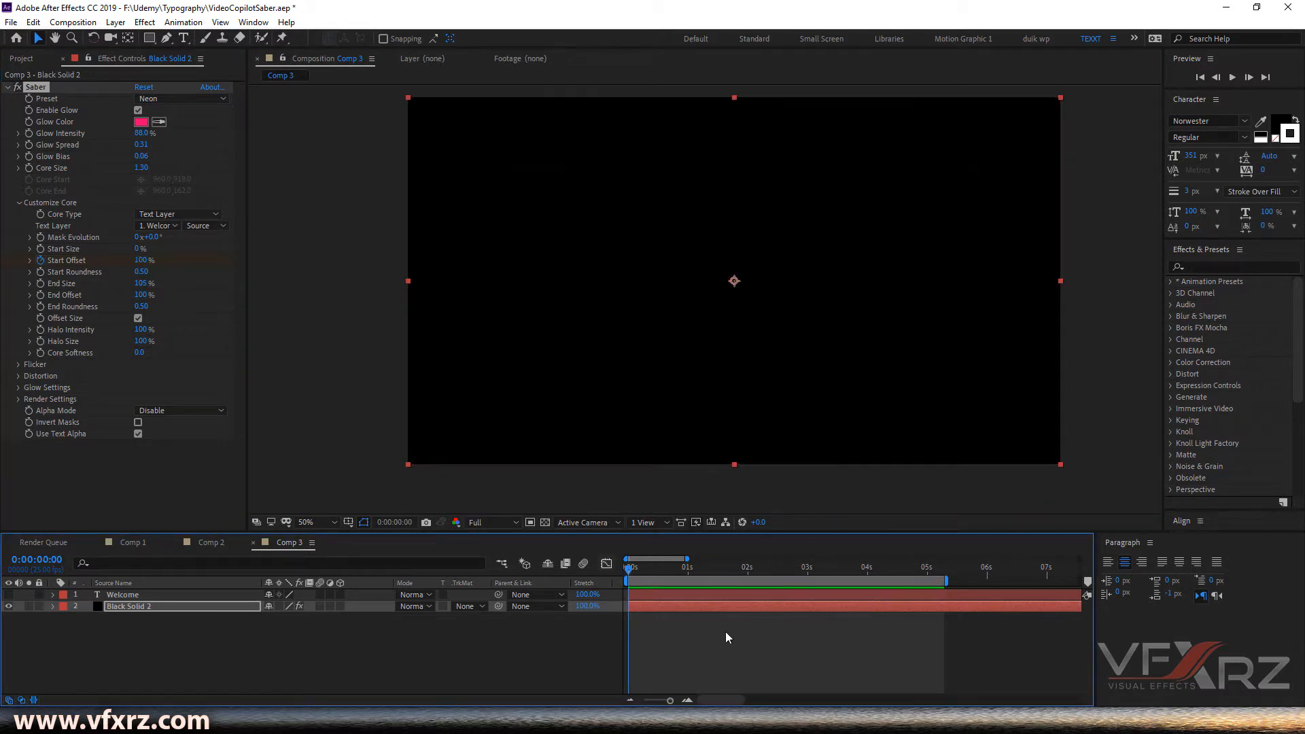
key(space)
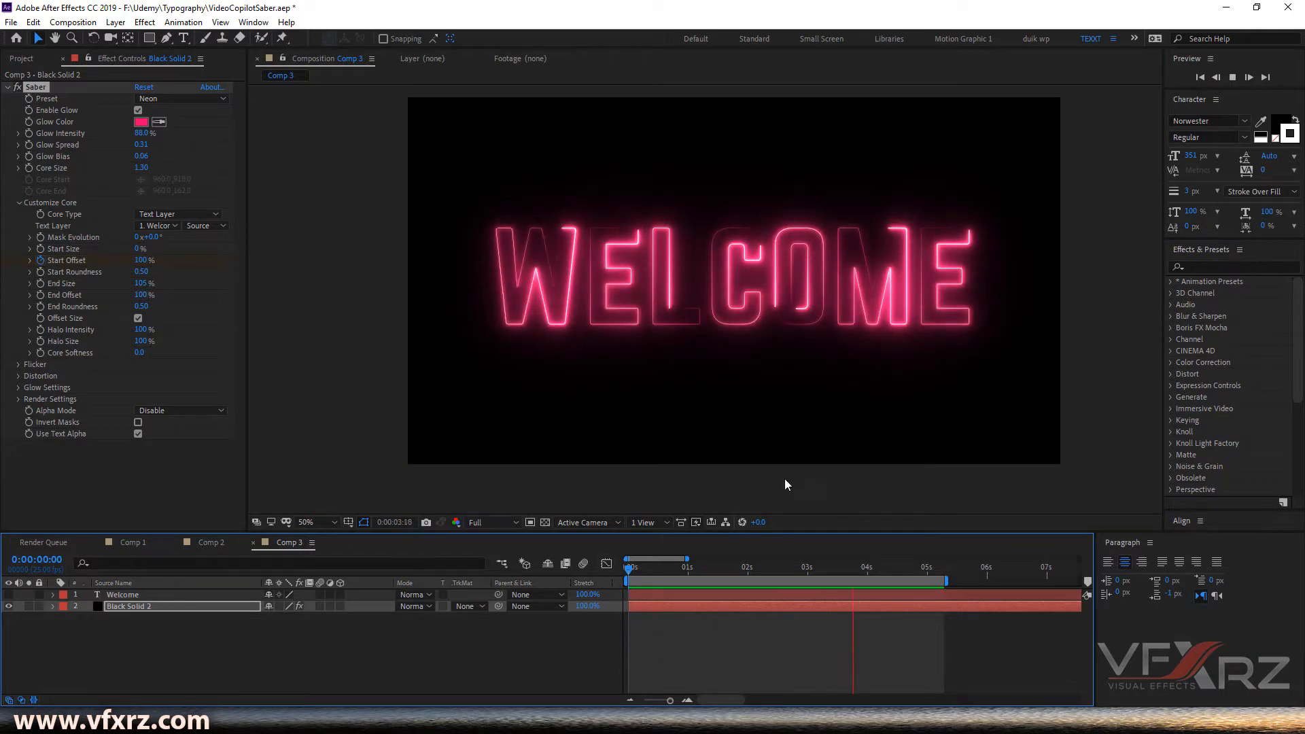
mouse_move(658, 570)
mouse_down()
mouse_move(629, 570)
mouse_move(875, 552)
mouse_move(811, 548)
mouse_move(861, 548)
mouse_up()
- Set Saber's Start Size to 100% and preview the stroke draw-on from the composition's start
drag(135, 248, 183, 264)
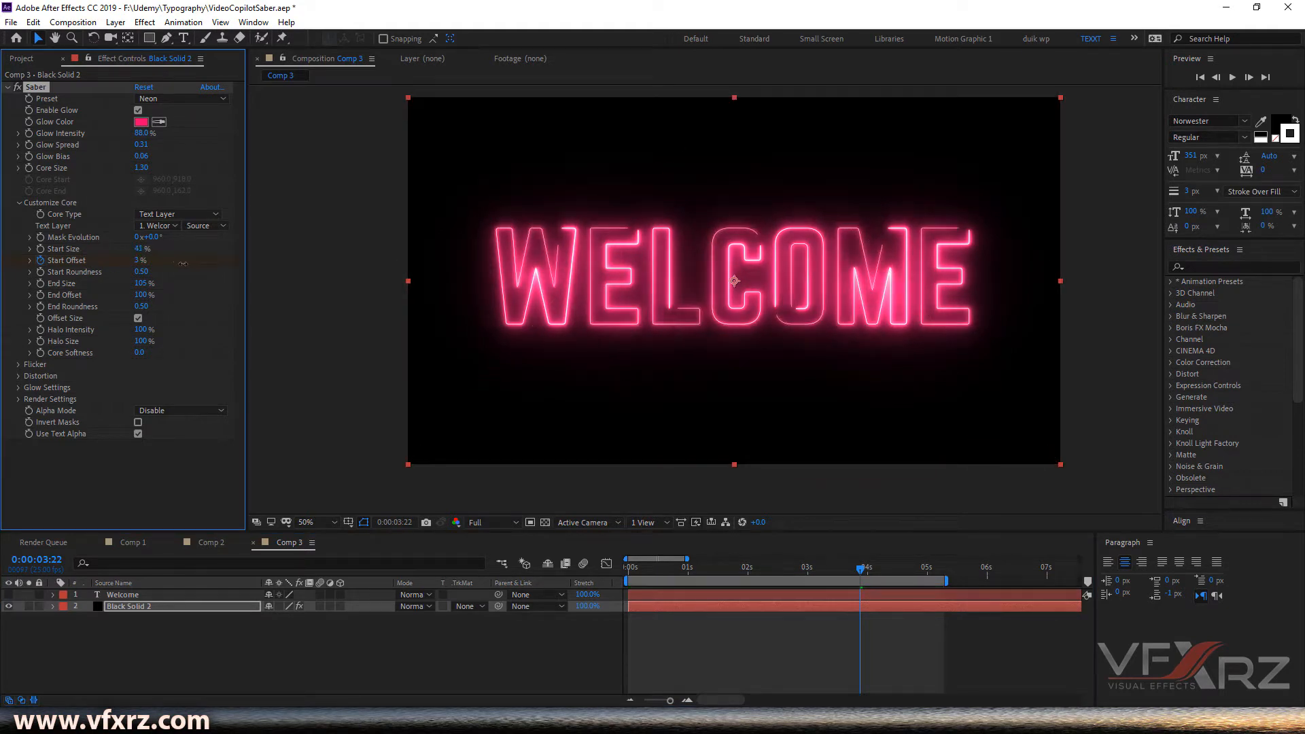
click(142, 248)
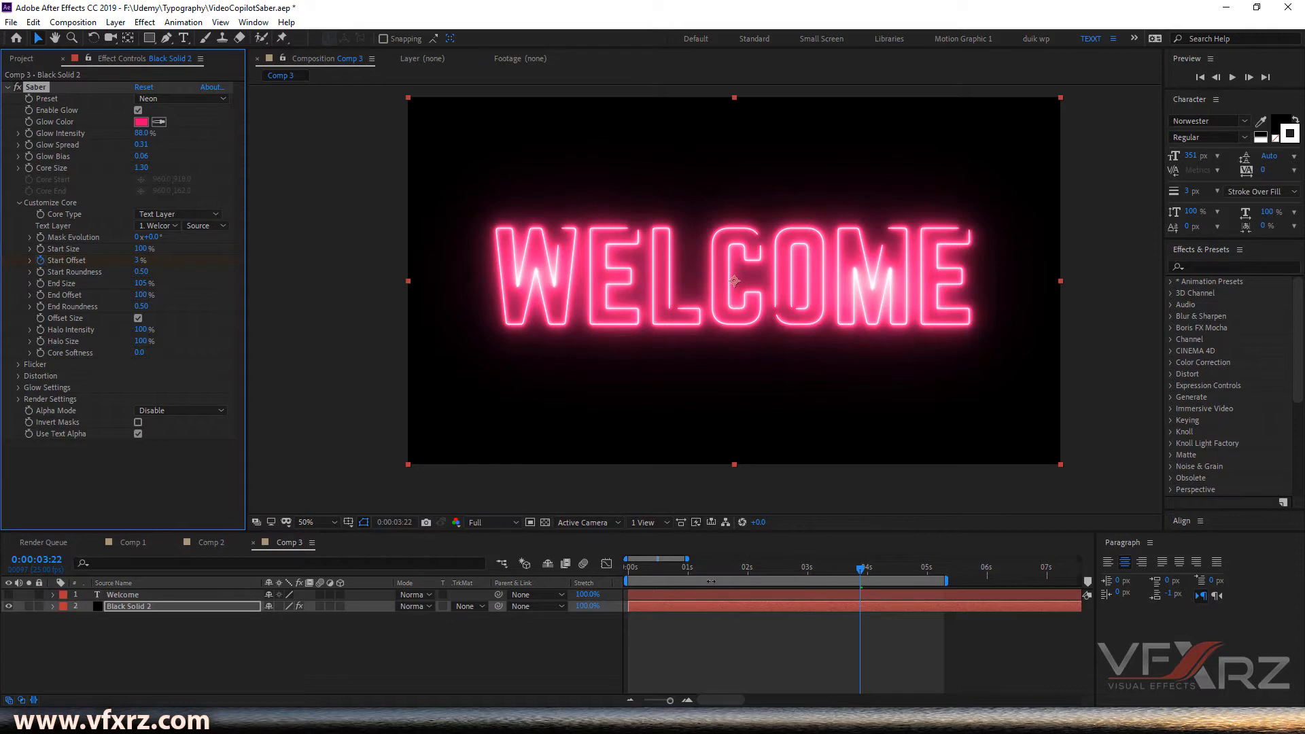
drag(660, 569, 599, 580)
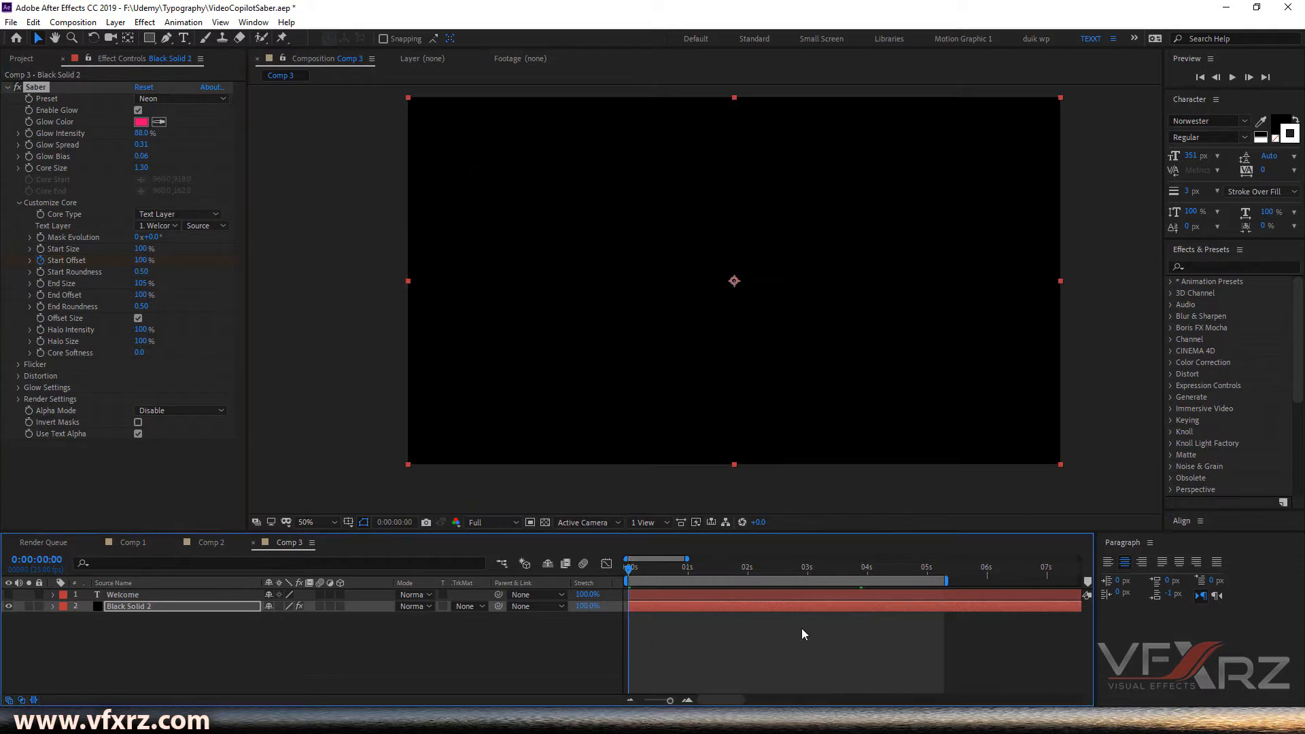
key(space)
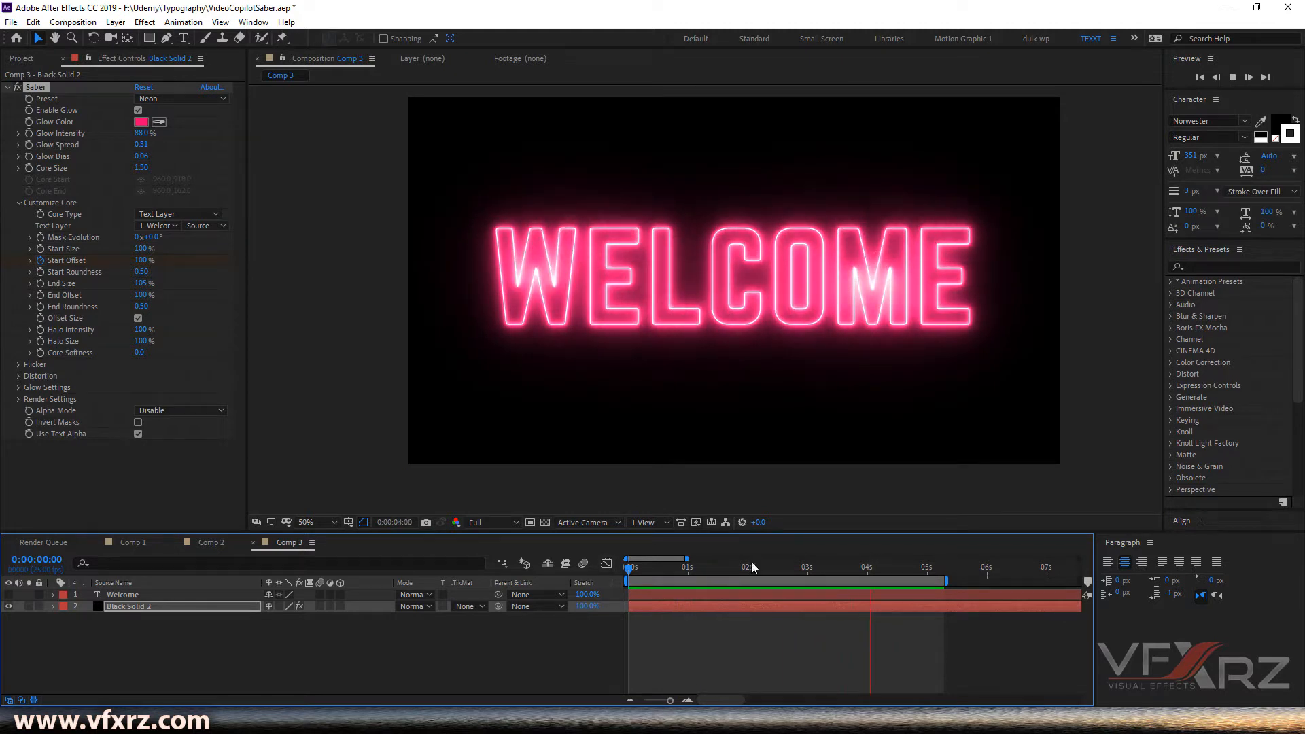
- Scrub back to 0:00:03:05 and try out different End Offset values for Saber
click(906, 571)
drag(907, 574, 817, 598)
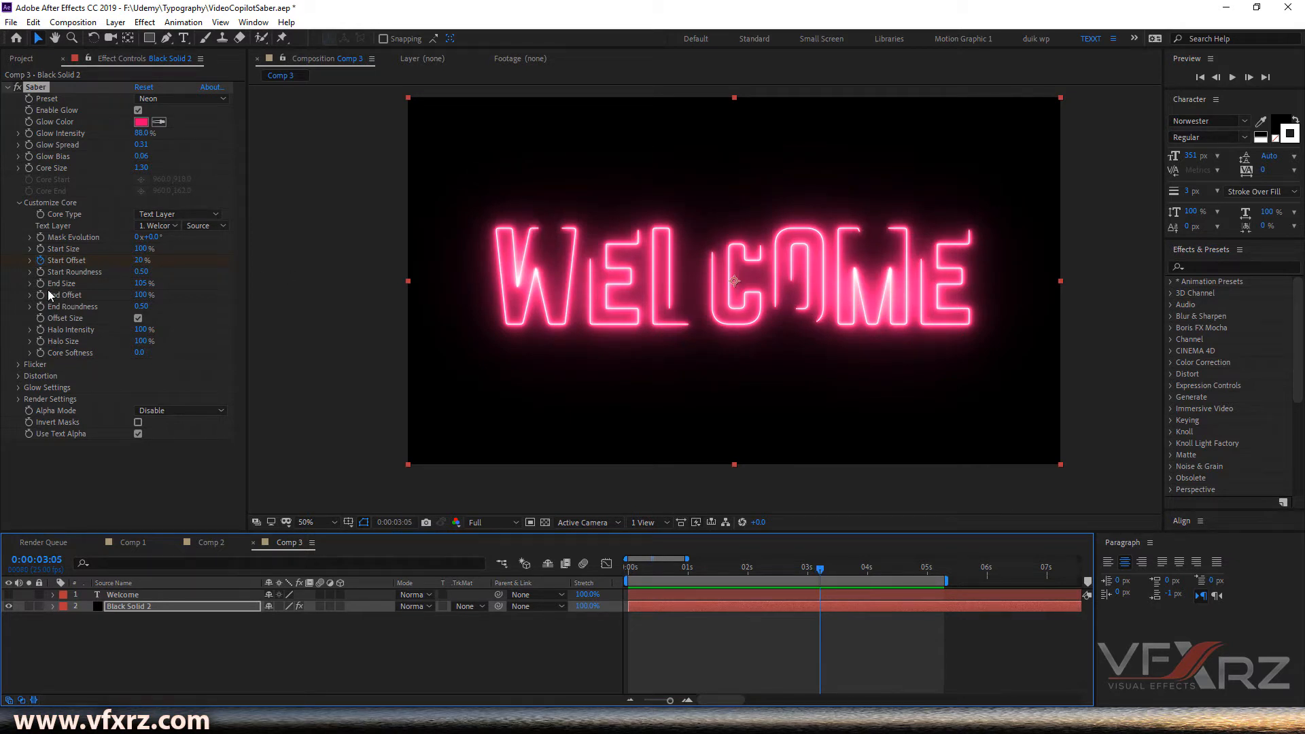
mouse_move(138, 297)
mouse_down()
mouse_move(69, 295)
mouse_move(189, 312)
mouse_up()
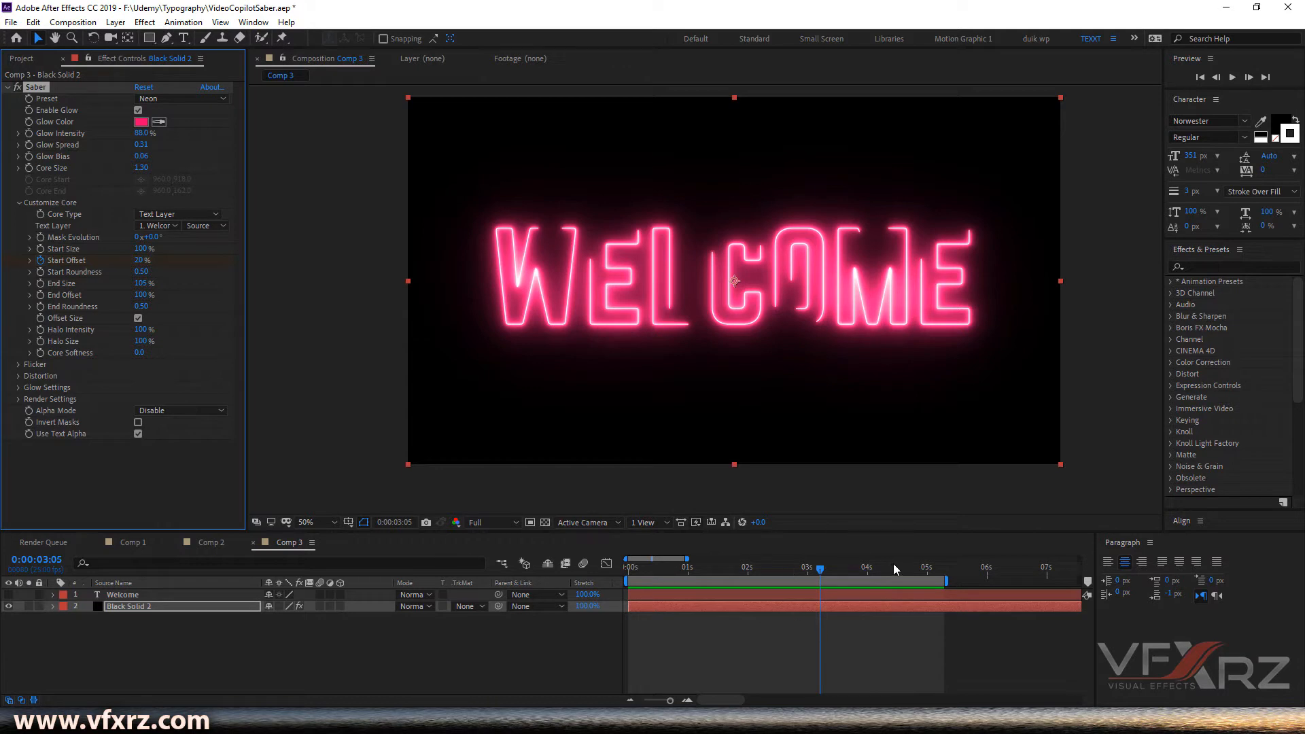
- Set Saber's Alpha Mode to Enable Masks while viewing 0:00:04:20, and return the playhead to the composition's start
click(915, 567)
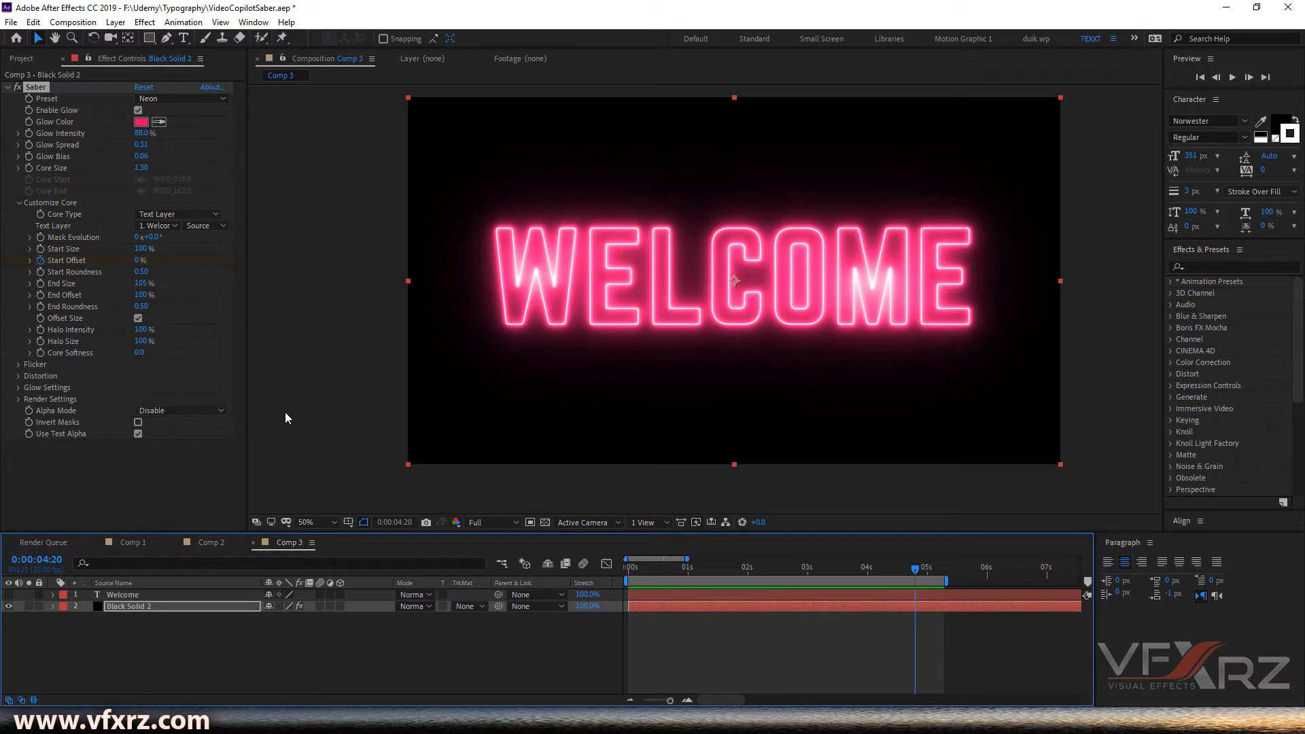
click(140, 400)
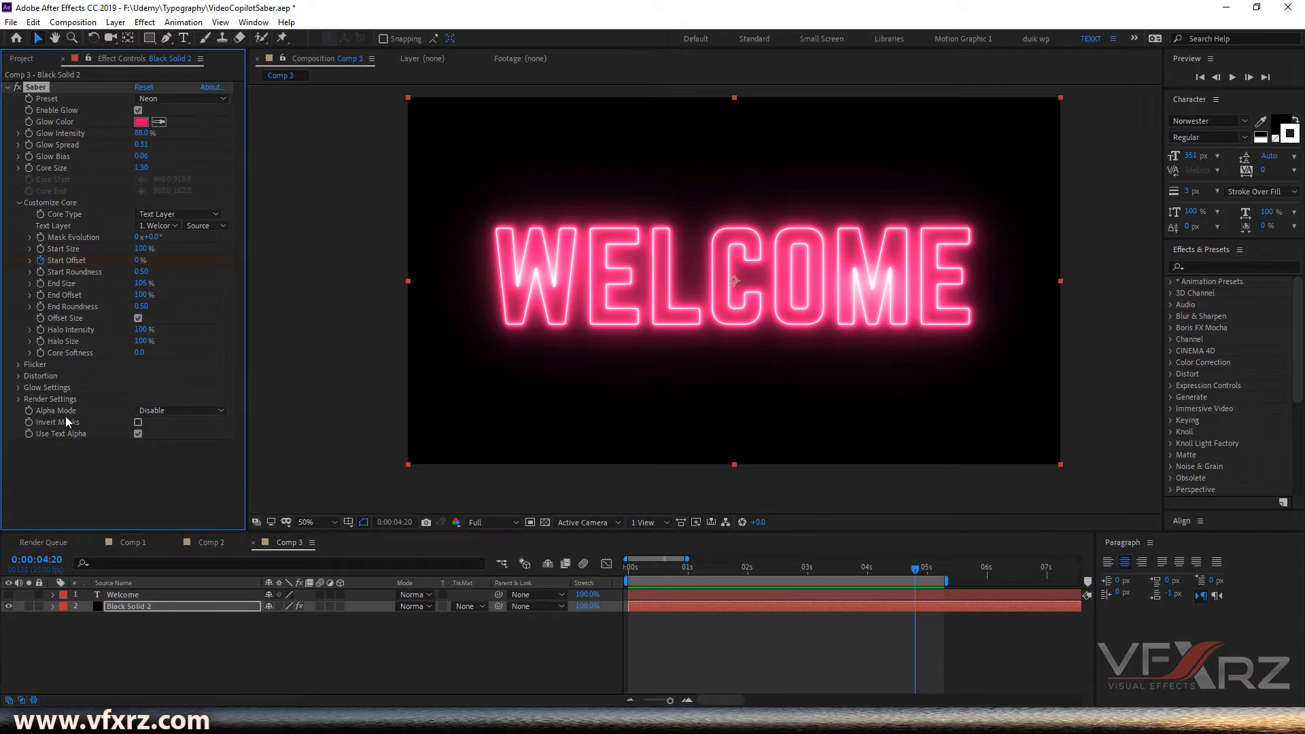
click(207, 410)
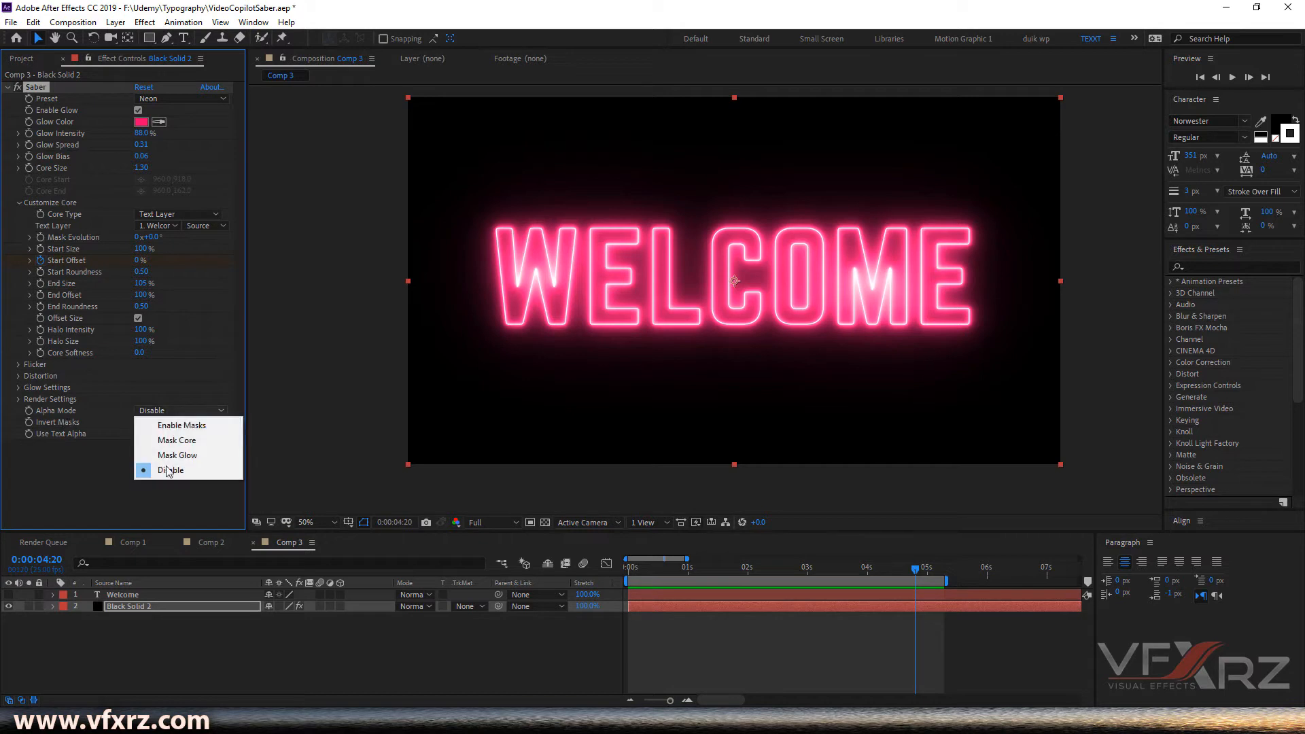
click(206, 423)
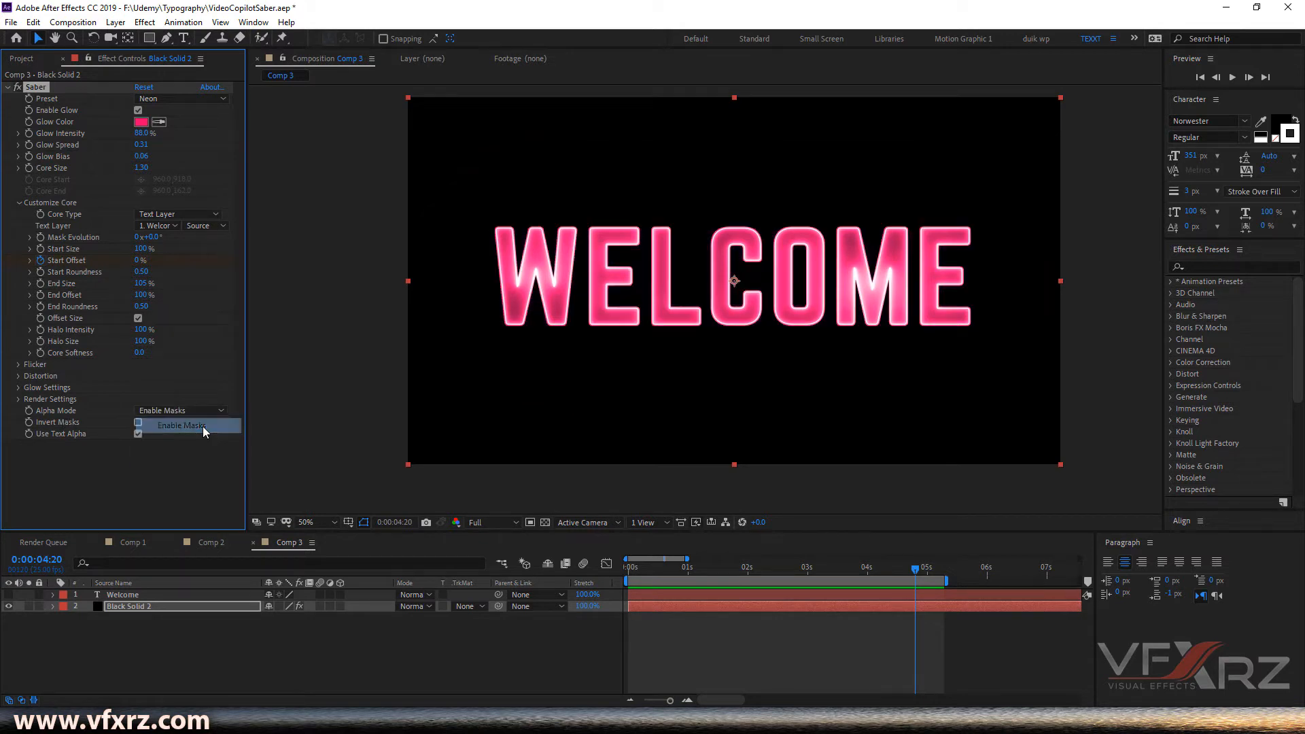
scroll(773, 308, up, 2)
scroll(773, 308, down, 2)
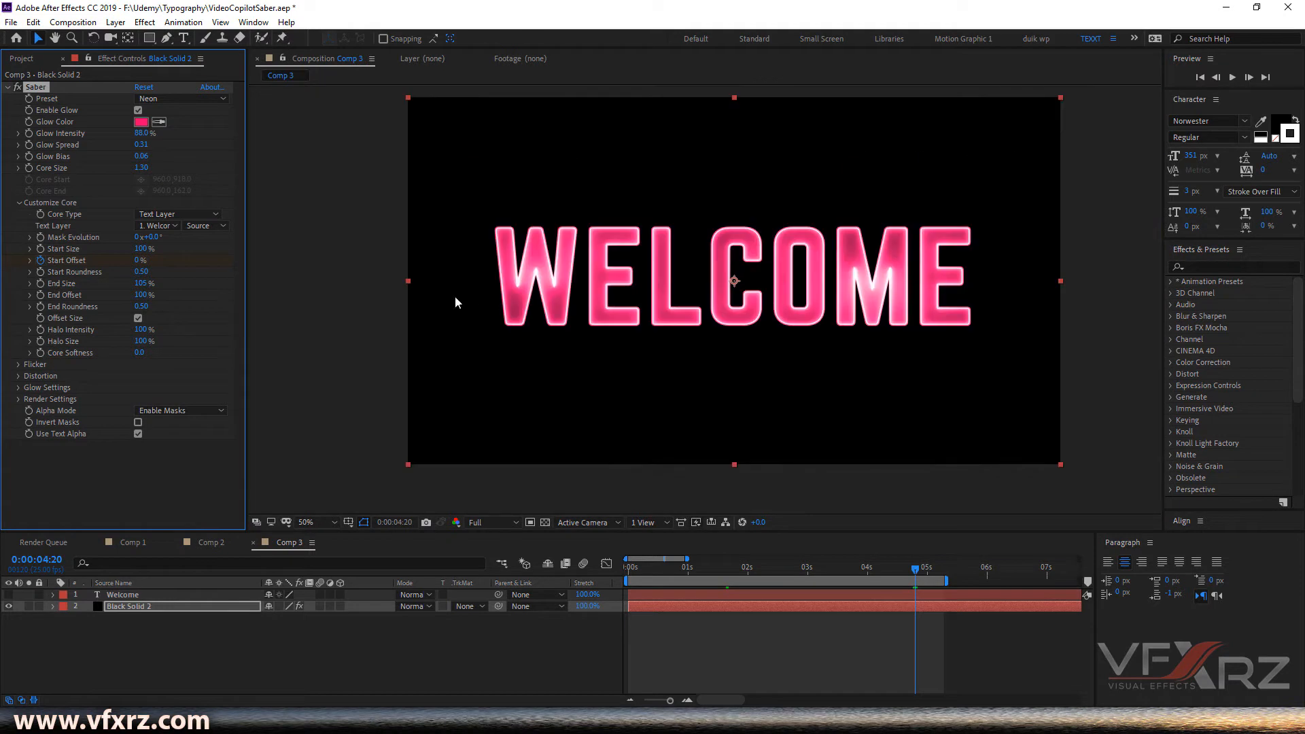
mouse_move(677, 568)
mouse_down()
mouse_move(689, 569)
mouse_move(629, 575)
mouse_up()
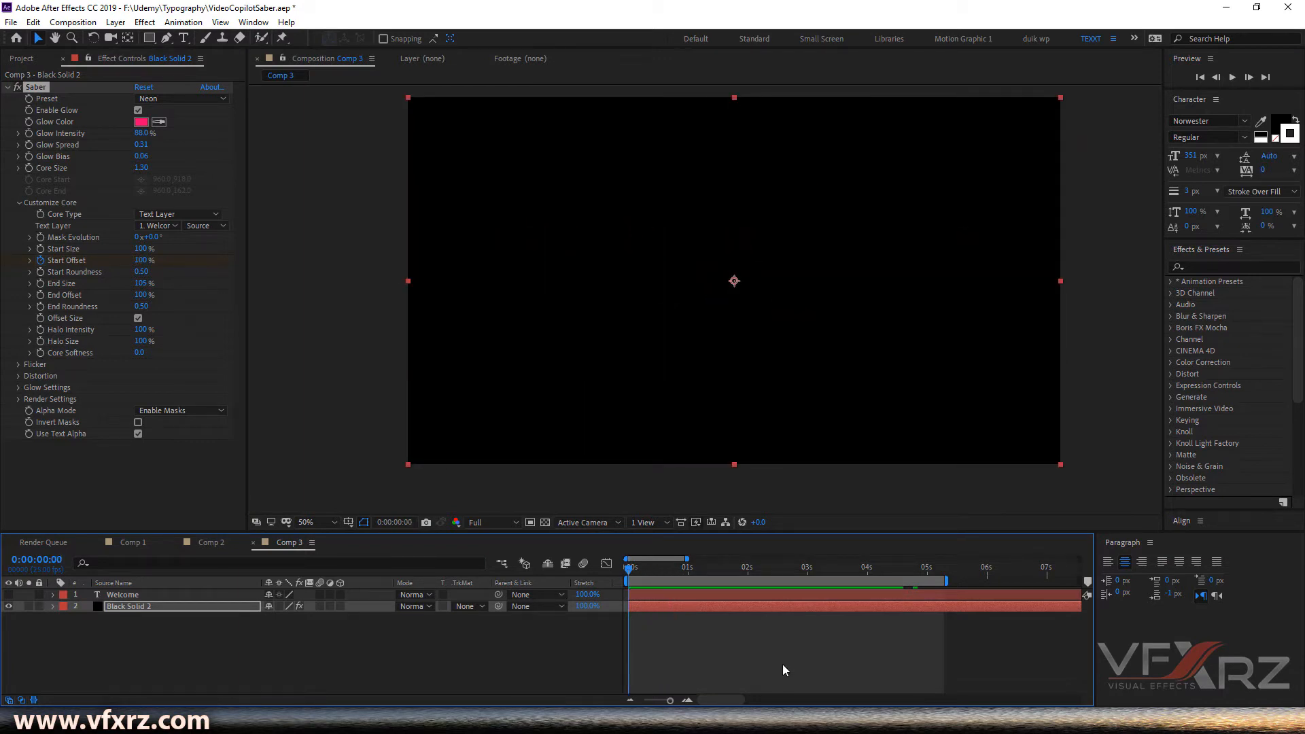
- Preview the masked neon draw-on from the composition's start, and scrub back to 0:00:02:04
key(space)
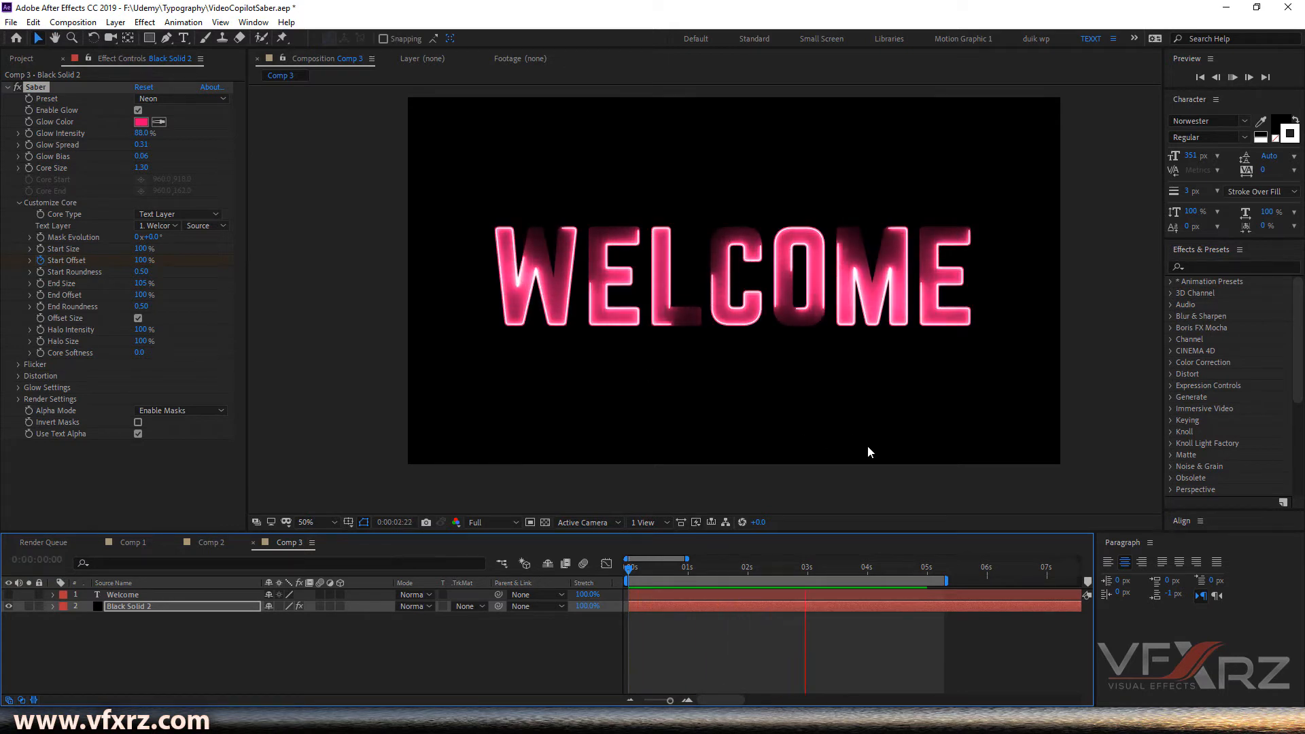
key(space)
drag(802, 569, 758, 569)
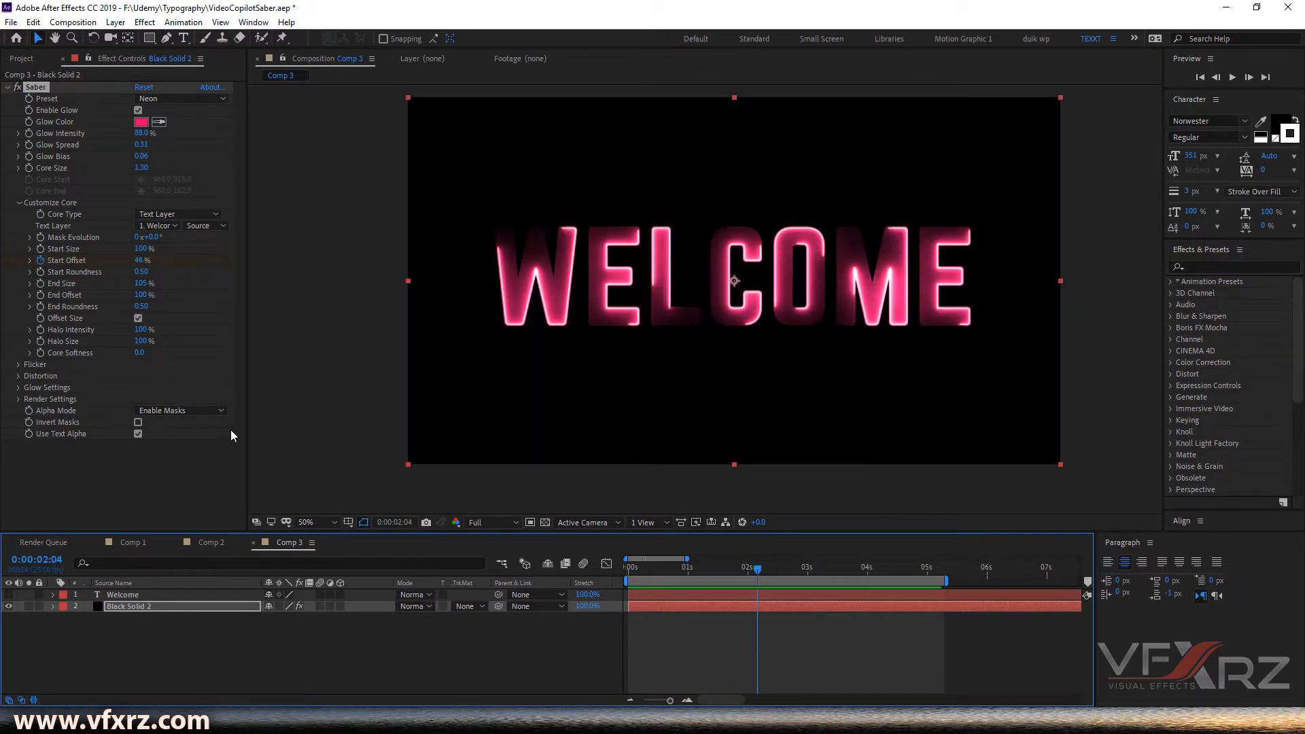
- Try Mask Core as Saber's Alpha Mode at 0:00:02:04 and scrub forward to 0:00:03:09
click(160, 410)
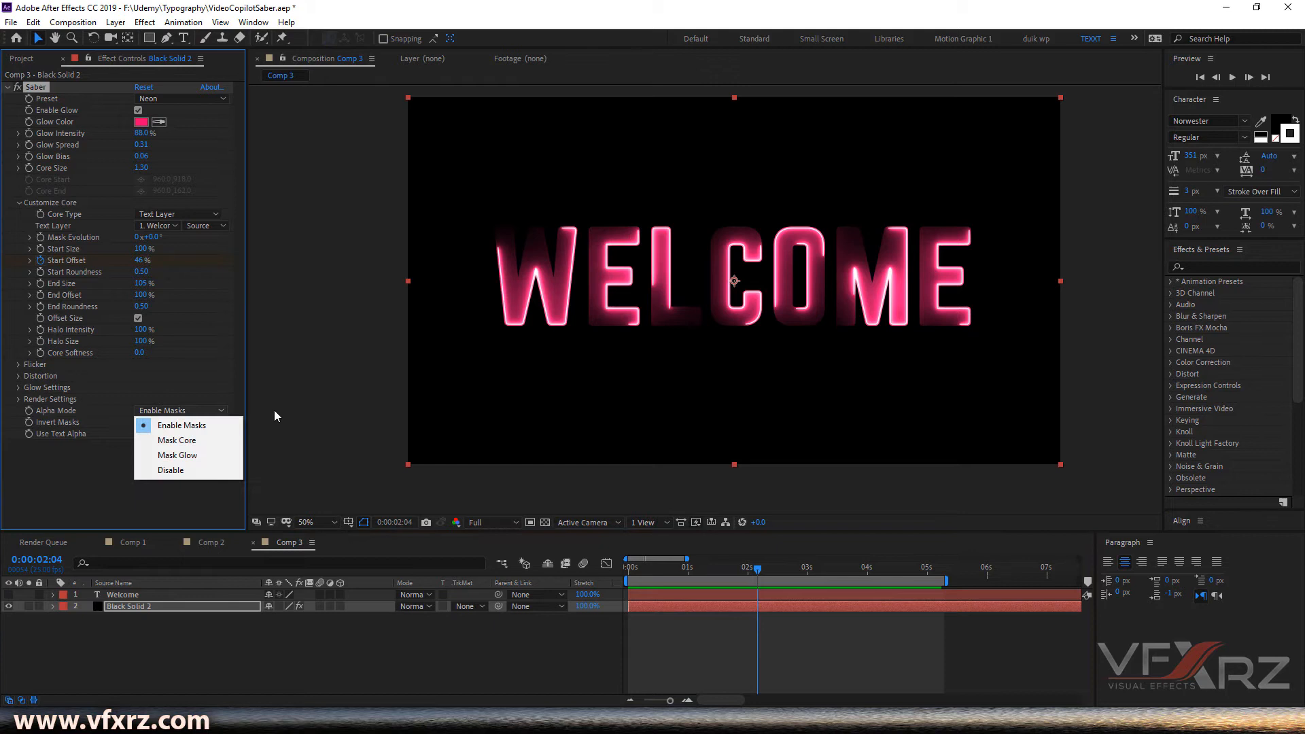
click(204, 443)
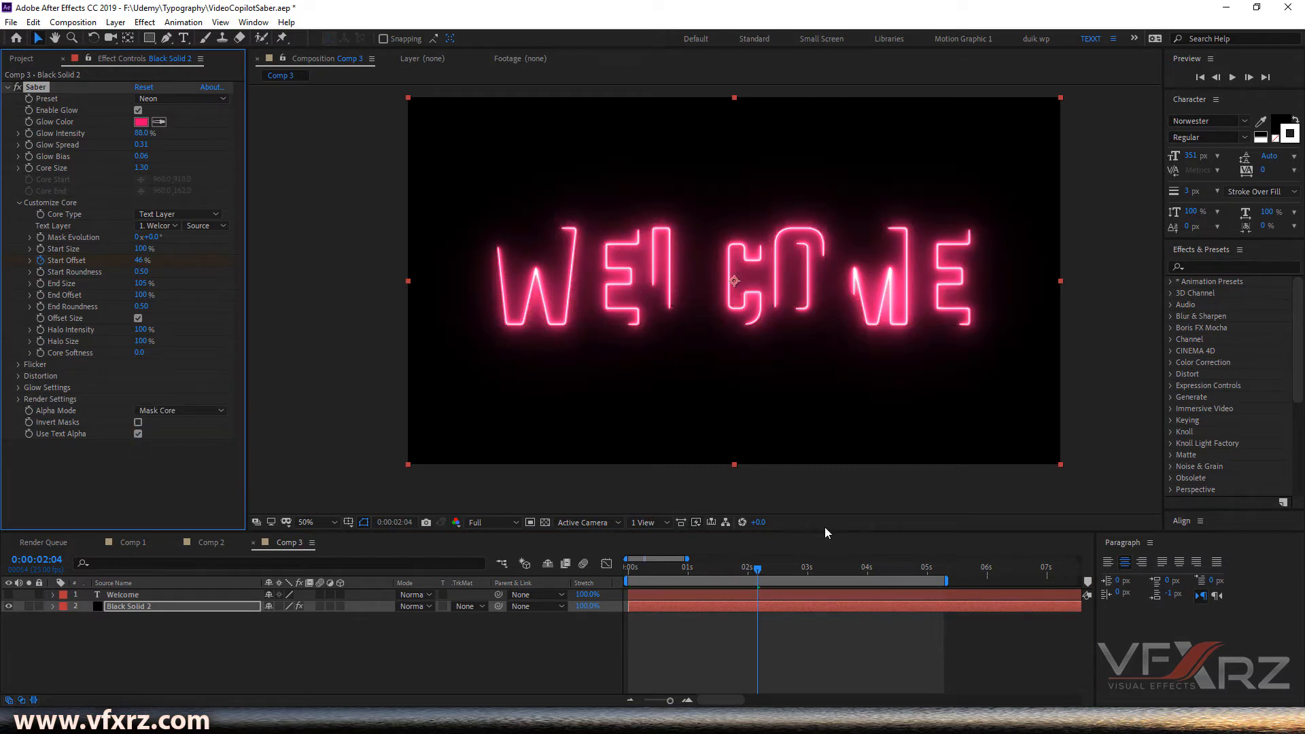
drag(756, 577, 832, 582)
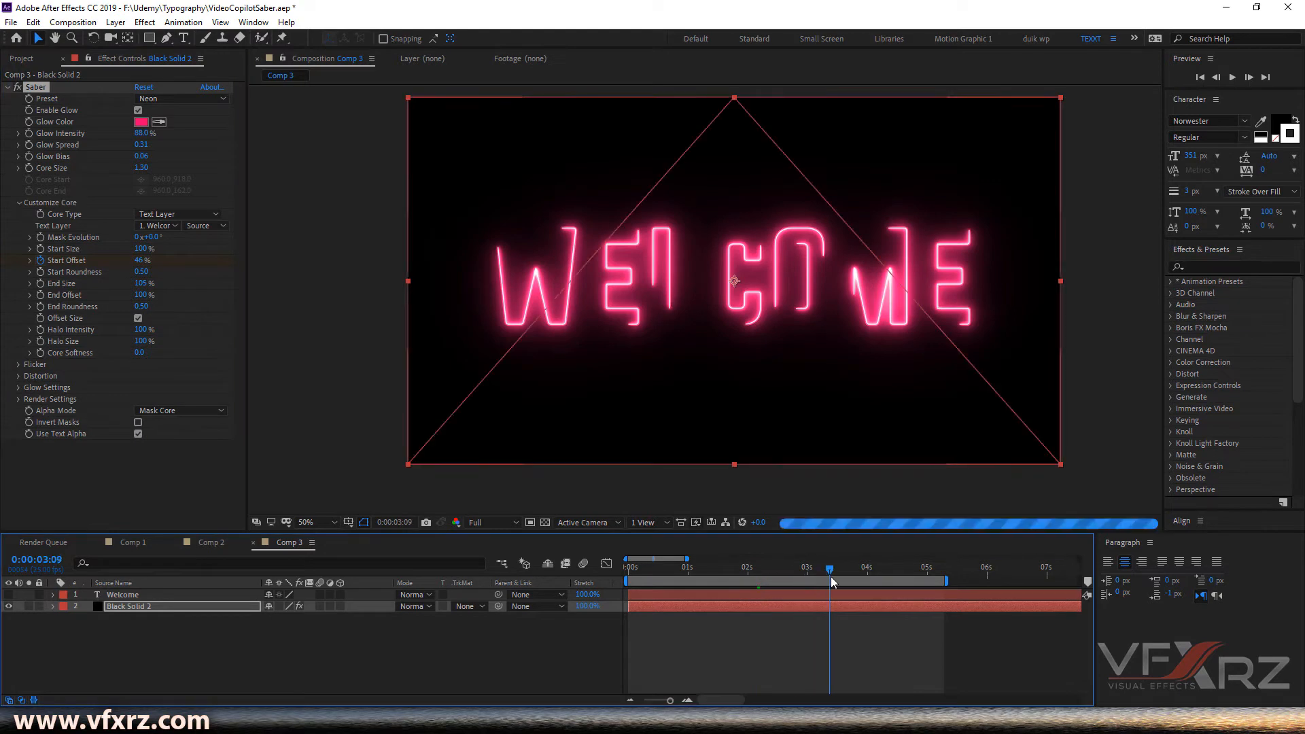
- Try Mask Glow as Saber's Alpha Mode and scrub through the draw-on to 0:00:04:00
click(174, 412)
click(176, 457)
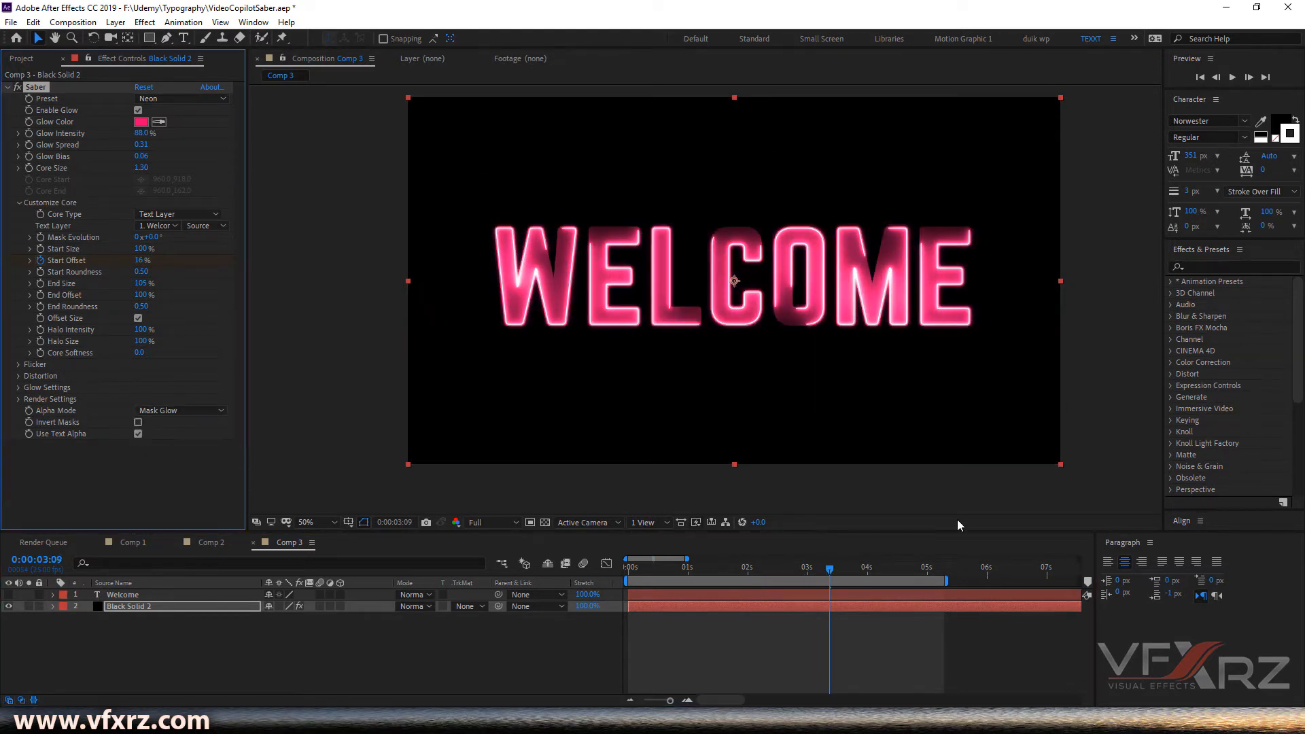
mouse_move(734, 568)
mouse_down()
mouse_move(706, 571)
mouse_move(869, 570)
mouse_up()
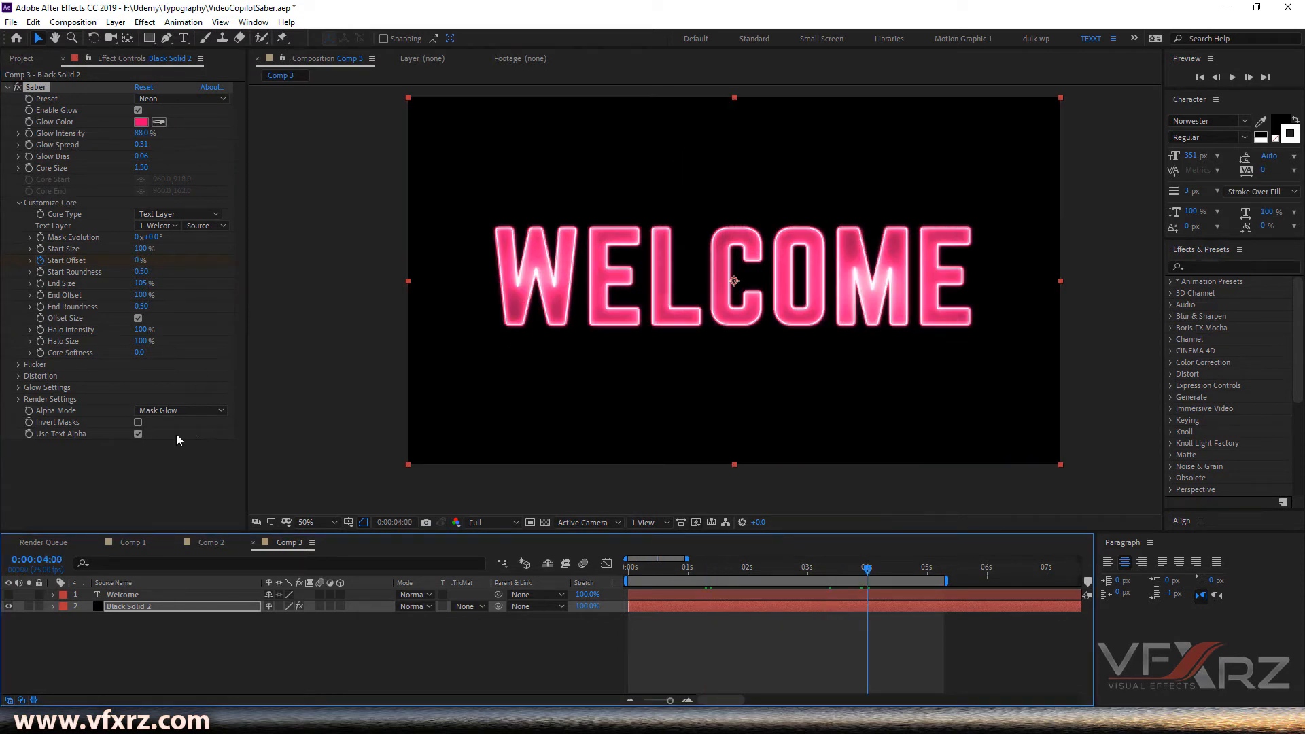
- Set Saber's Alpha Mode to Disable and scrub through the stroke draw-on to check it, ending at 0:00:03:02
click(201, 409)
click(204, 470)
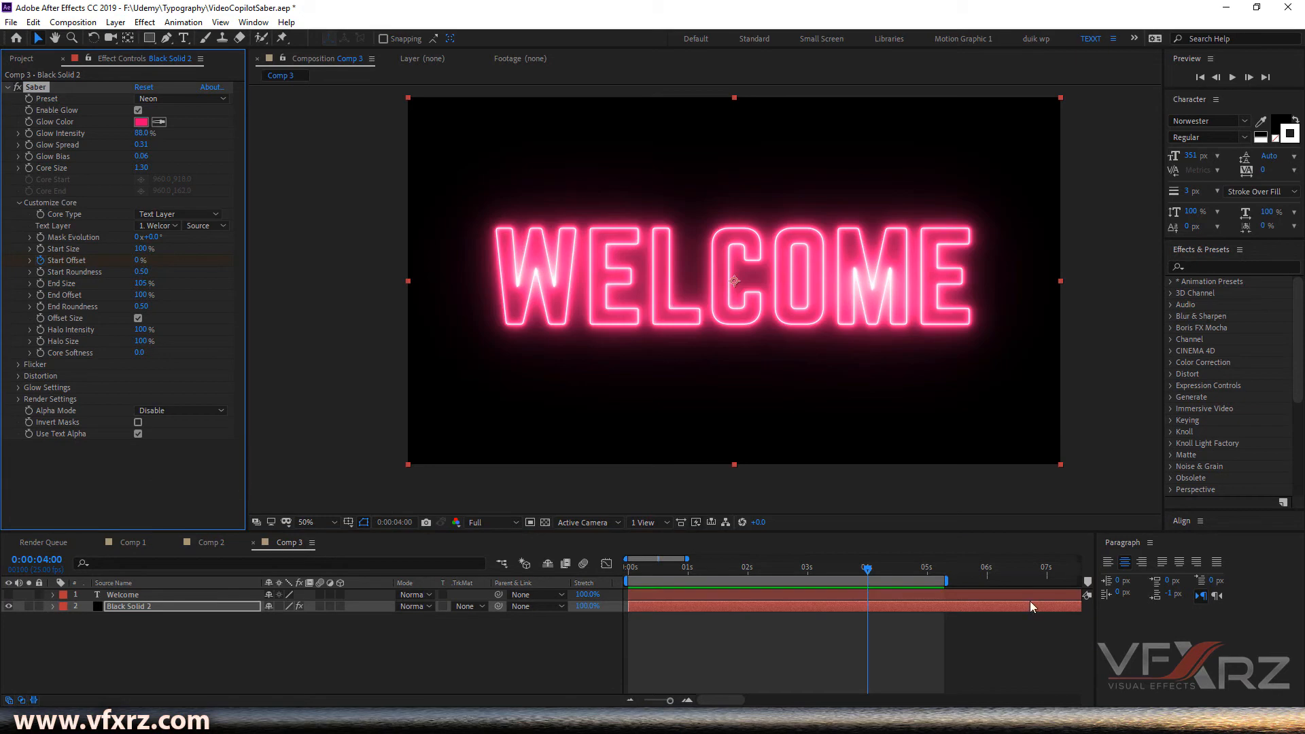
mouse_move(869, 568)
mouse_down()
mouse_move(723, 588)
mouse_move(882, 604)
mouse_move(793, 619)
mouse_move(885, 636)
mouse_up()
mouse_move(814, 657)
mouse_down()
mouse_move(765, 666)
mouse_move(870, 656)
mouse_up()
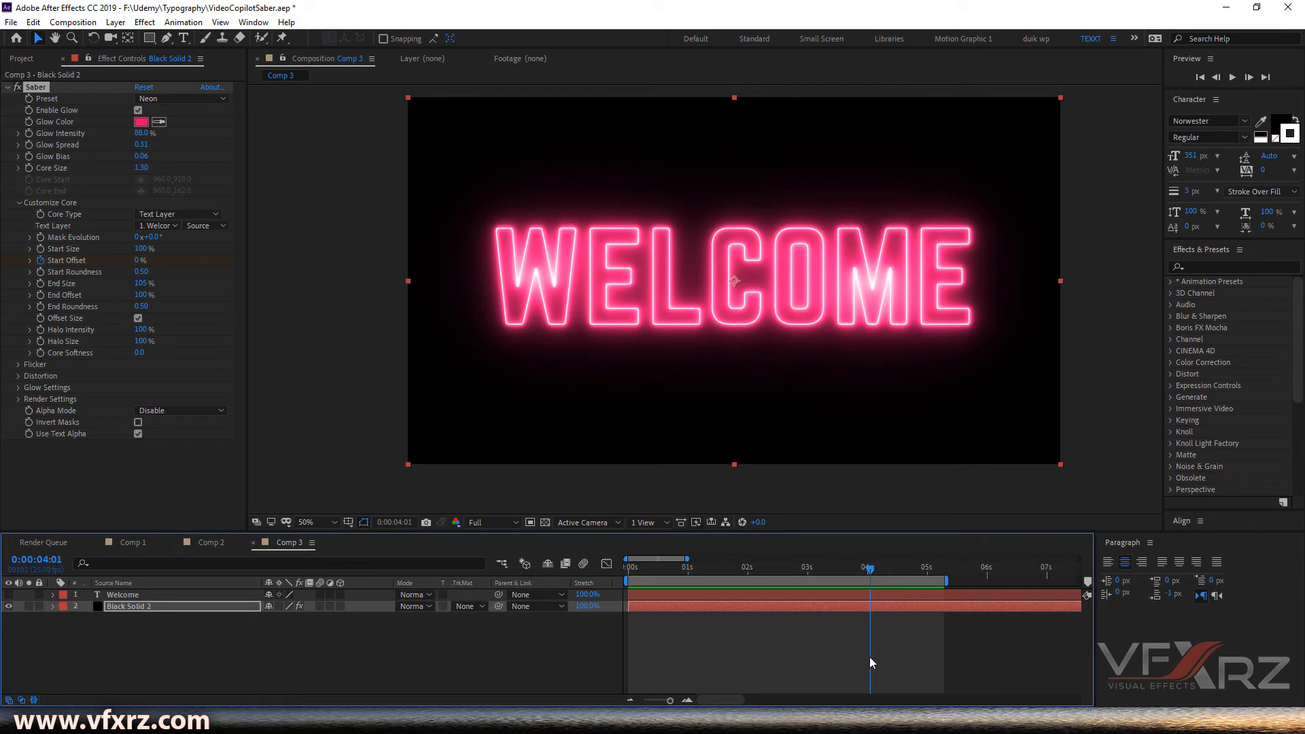
mouse_move(860, 576)
mouse_down()
mouse_move(802, 578)
mouse_move(858, 581)
mouse_up()
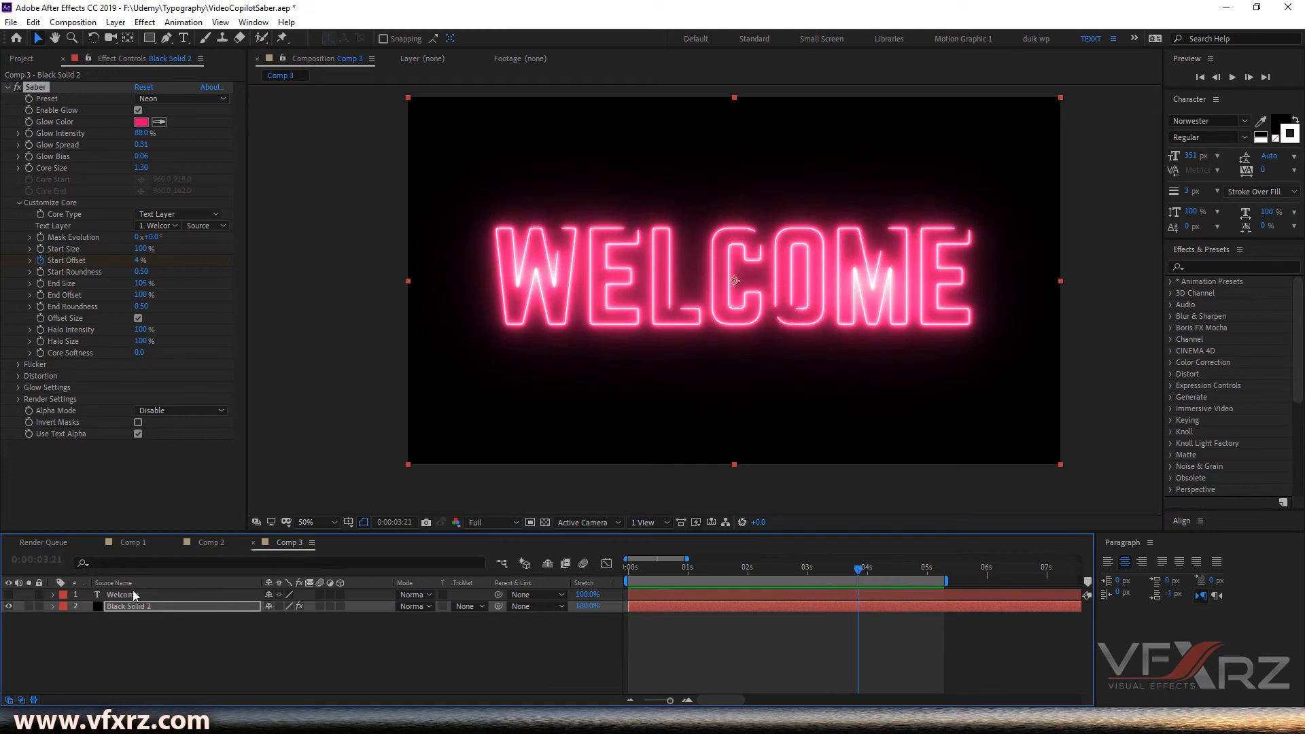
click(795, 569)
mouse_move(788, 602)
mouse_down()
mouse_move(763, 617)
mouse_move(928, 650)
mouse_move(745, 667)
mouse_move(660, 658)
mouse_move(814, 665)
mouse_up()
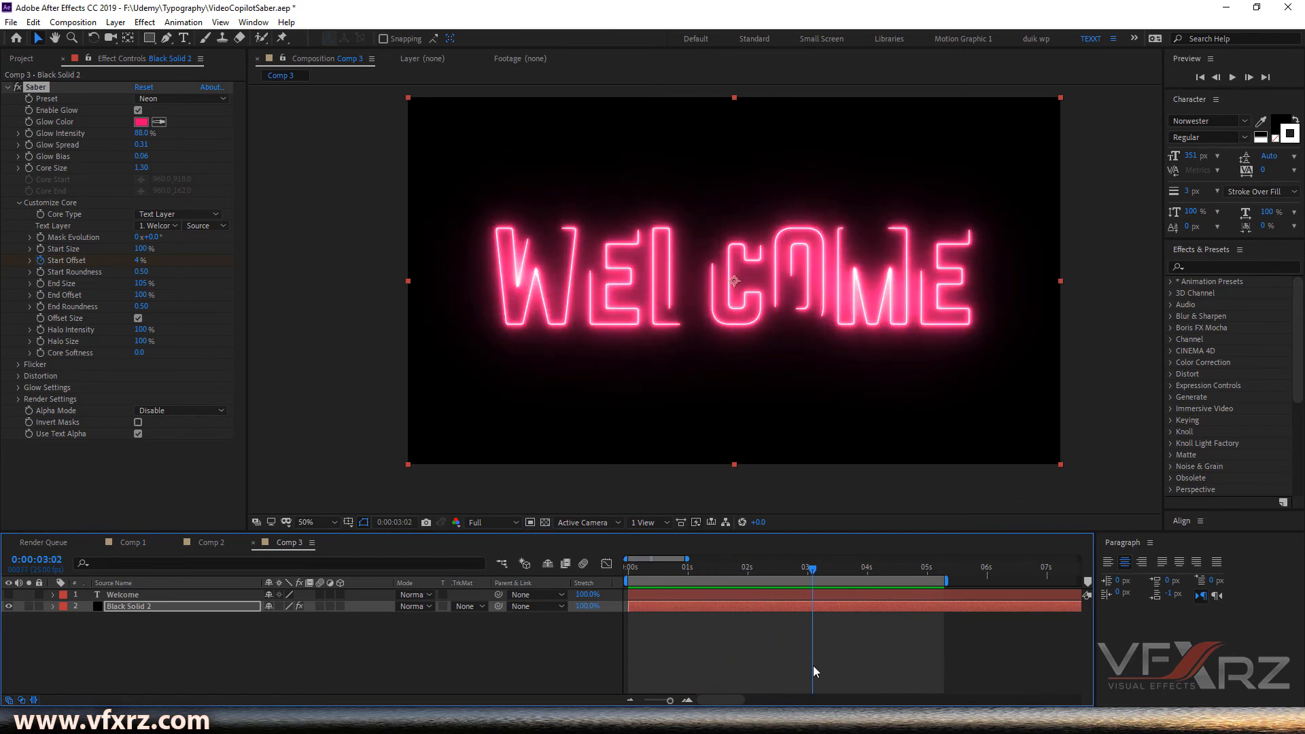